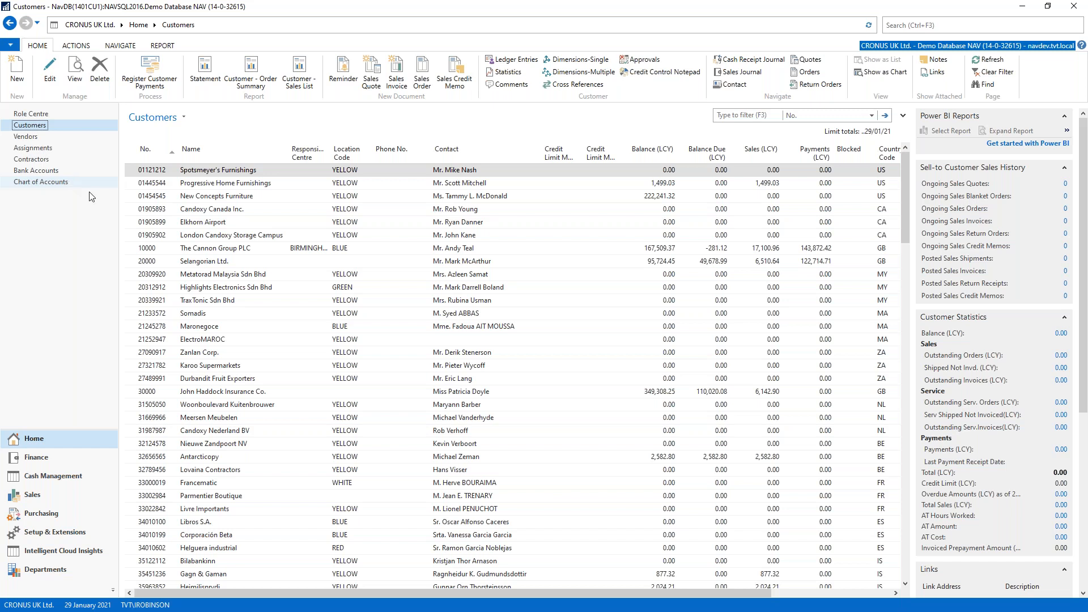
Open the Customer - Order Summary report request to view its filters, and close it without running the report
{"action": "left_click", "coordinate": [254, 72]}
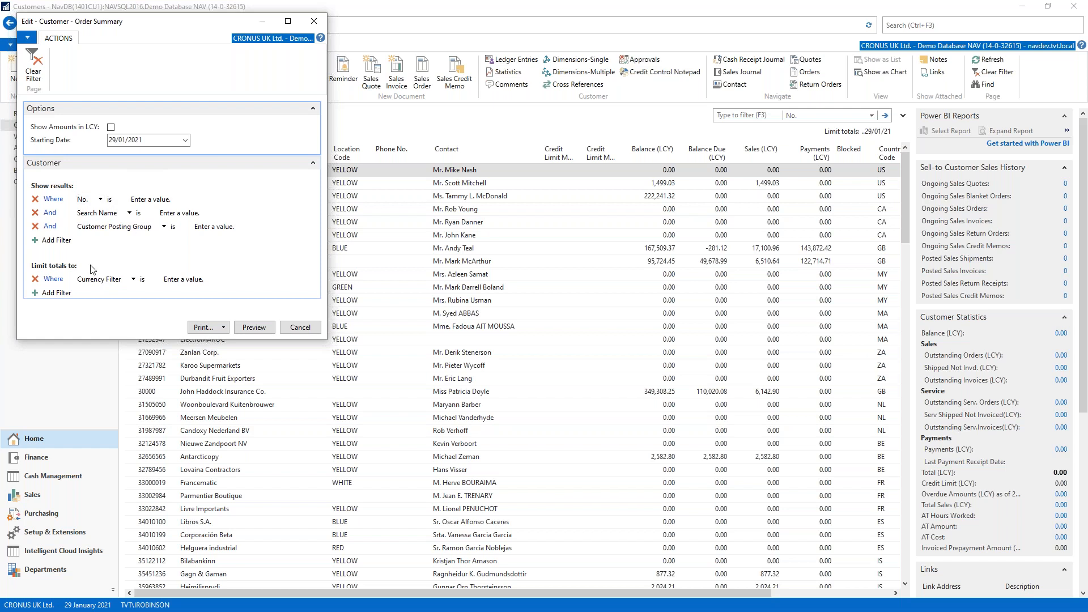
{"action": "left_click", "coordinate": [314, 22]}
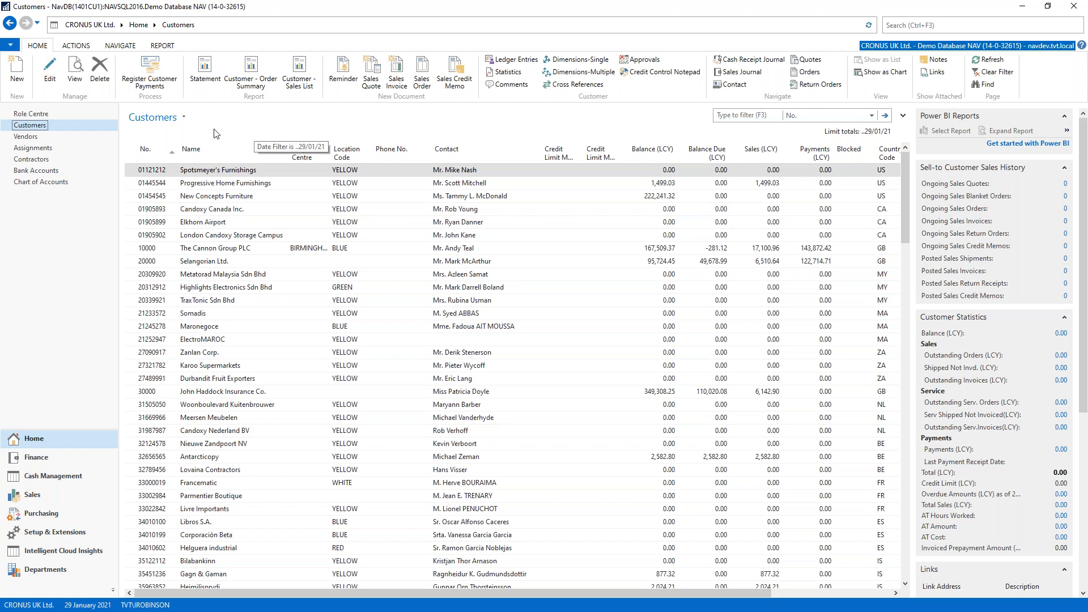
Show the advanced filter and limit totals sections on the Customers list, and collapse and re-expand the filter area
{"action": "left_click", "coordinate": [184, 118]}
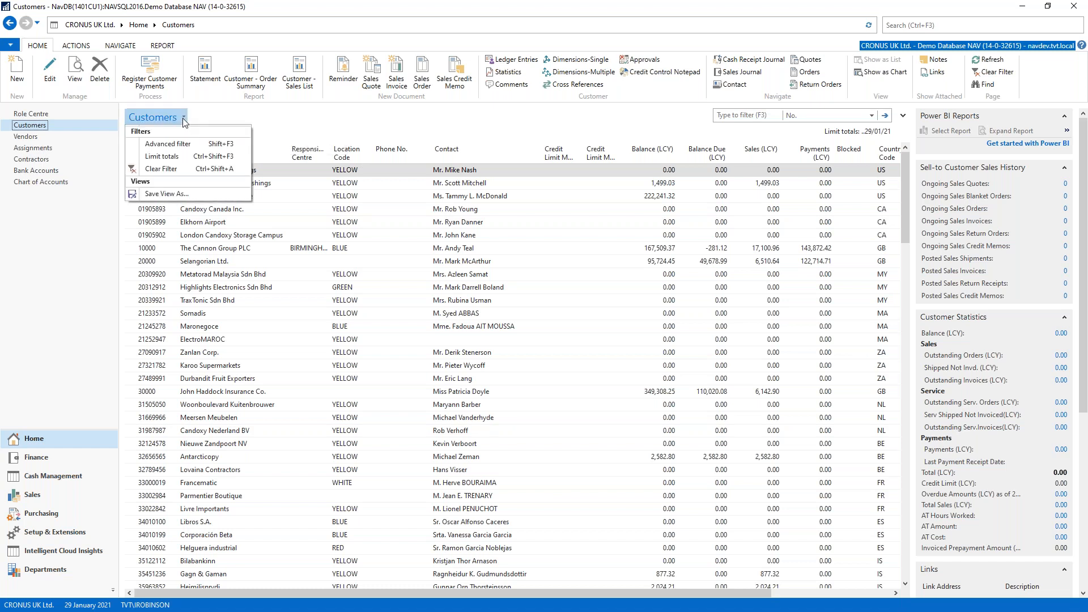
{"action": "left_click", "coordinate": [134, 145]}
{"action": "left_click", "coordinate": [183, 118]}
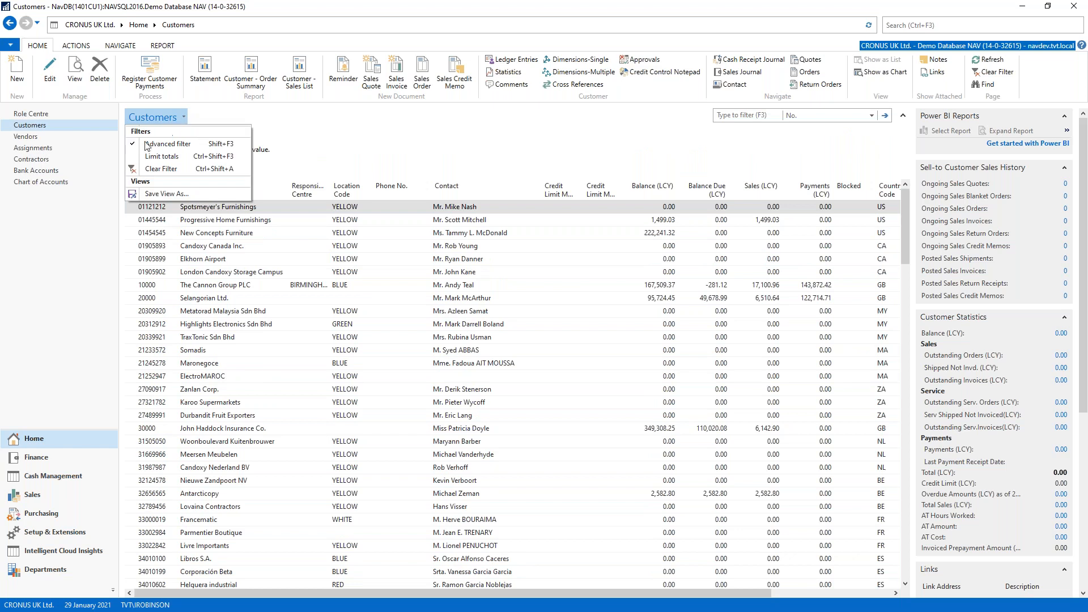
{"action": "left_click", "coordinate": [136, 157]}
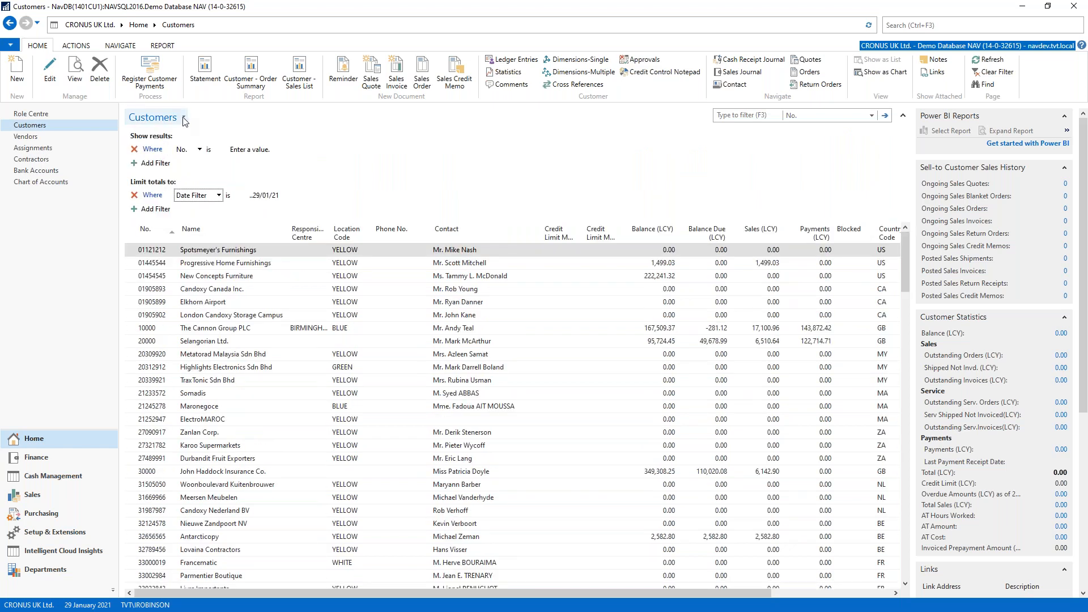
{"action": "left_click", "coordinate": [905, 117]}
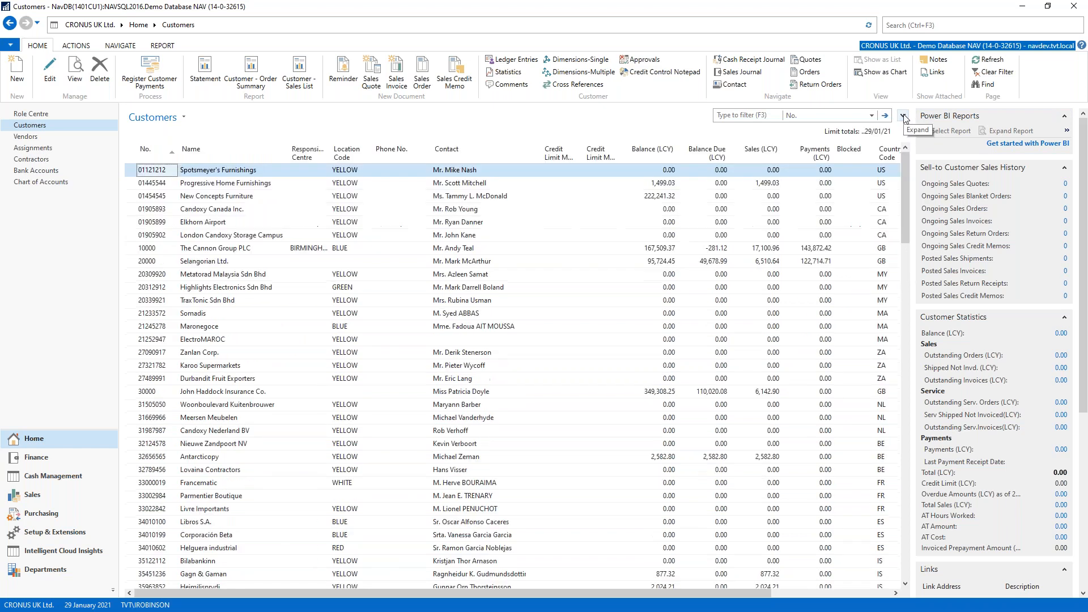
{"action": "left_click", "coordinate": [905, 117]}
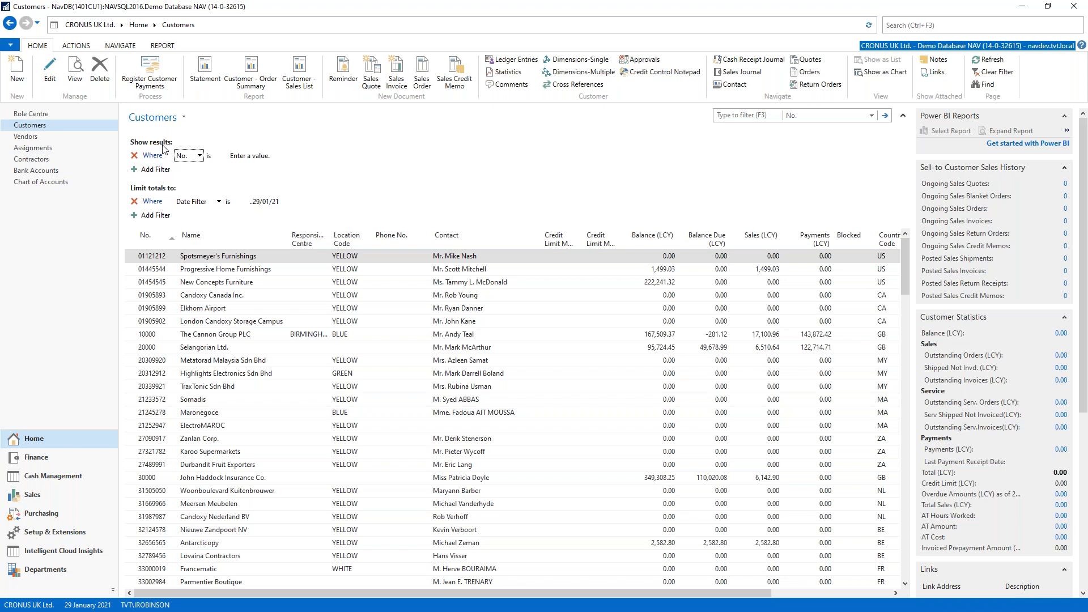
Add two result filters, on No. and Name, to the Customers list and view the field choices for limiting totals
{"action": "left_click", "coordinate": [135, 169]}
{"action": "left_click", "coordinate": [135, 183]}
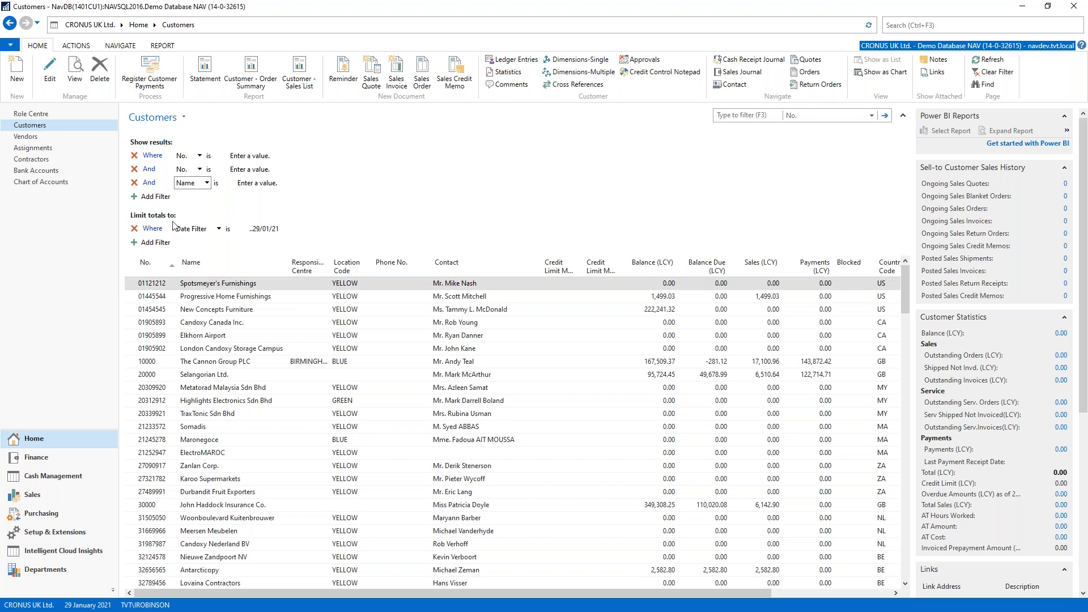
{"action": "left_click", "coordinate": [219, 229]}
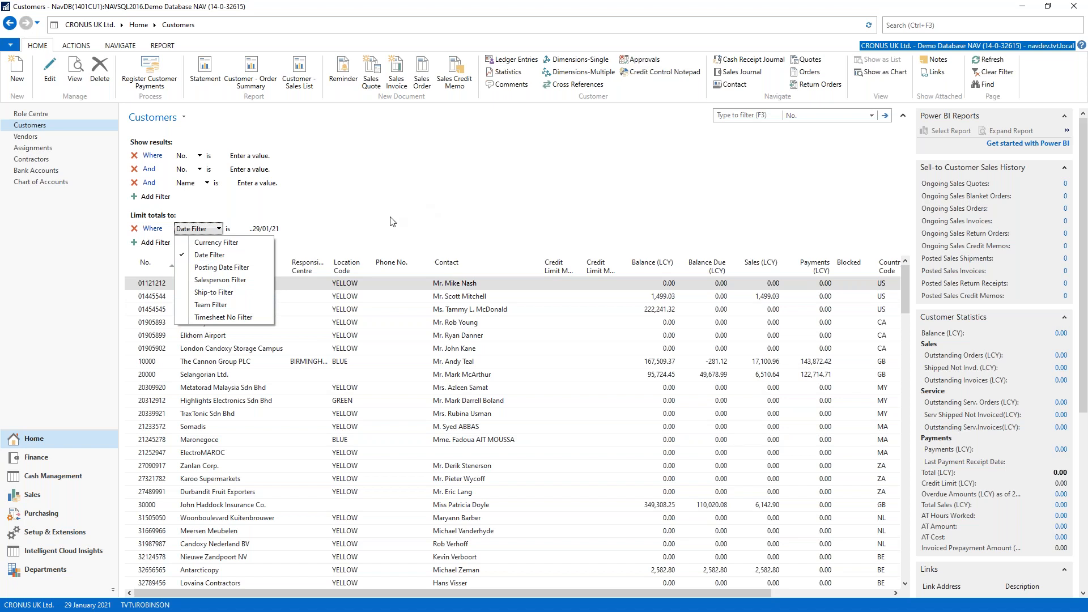
{"action": "left_click", "coordinate": [418, 218]}
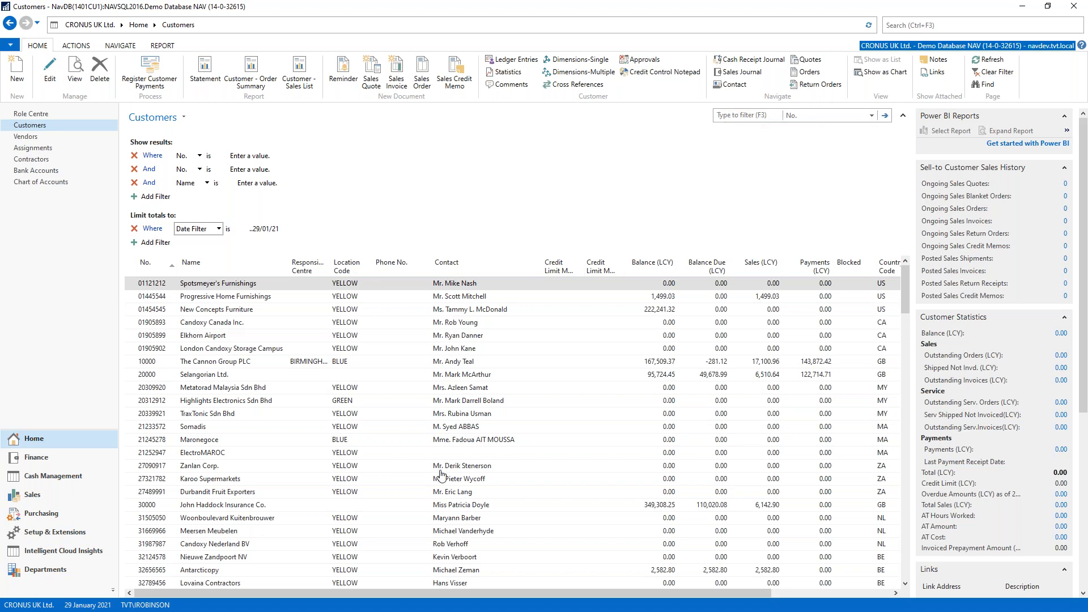
Filter the customers to Location Code YELLOW using an existing cell's value, and clear that filter
{"action": "right_click", "coordinate": [345, 312]}
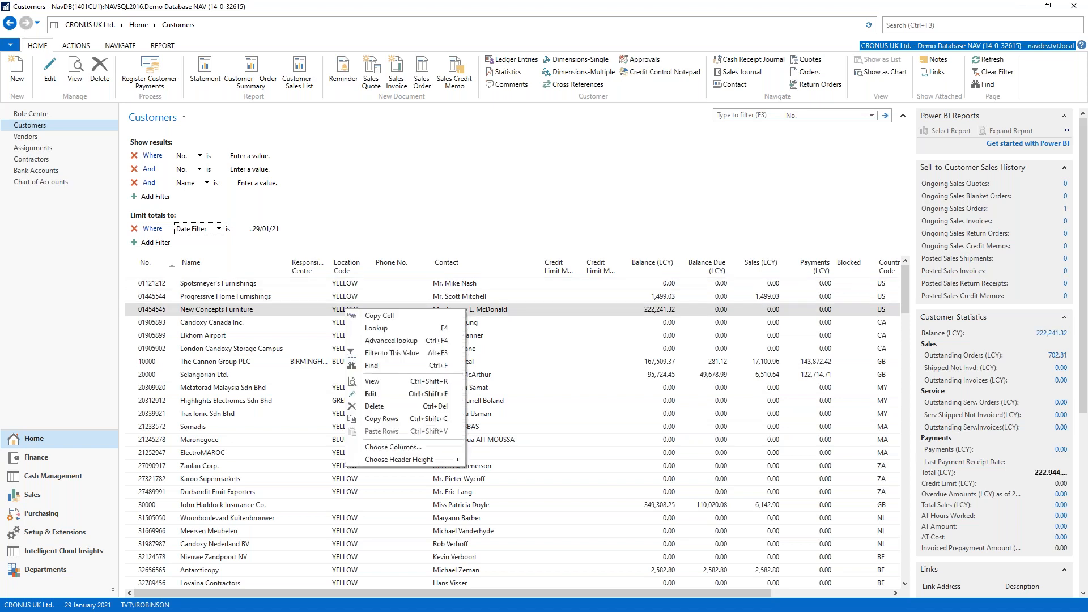
{"action": "left_click", "coordinate": [395, 354]}
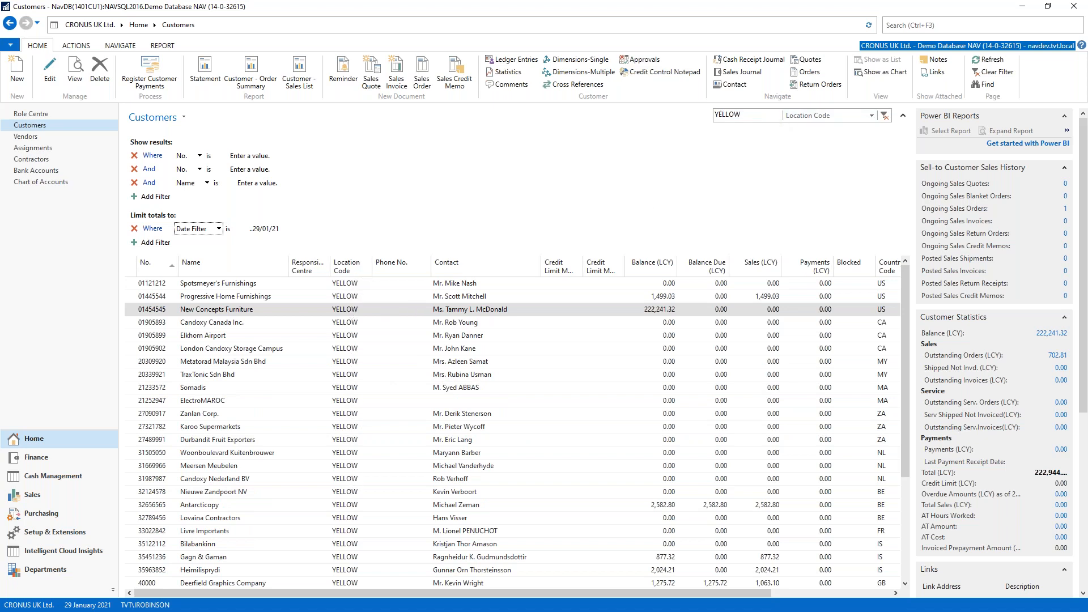
{"action": "left_click", "coordinate": [885, 116]}
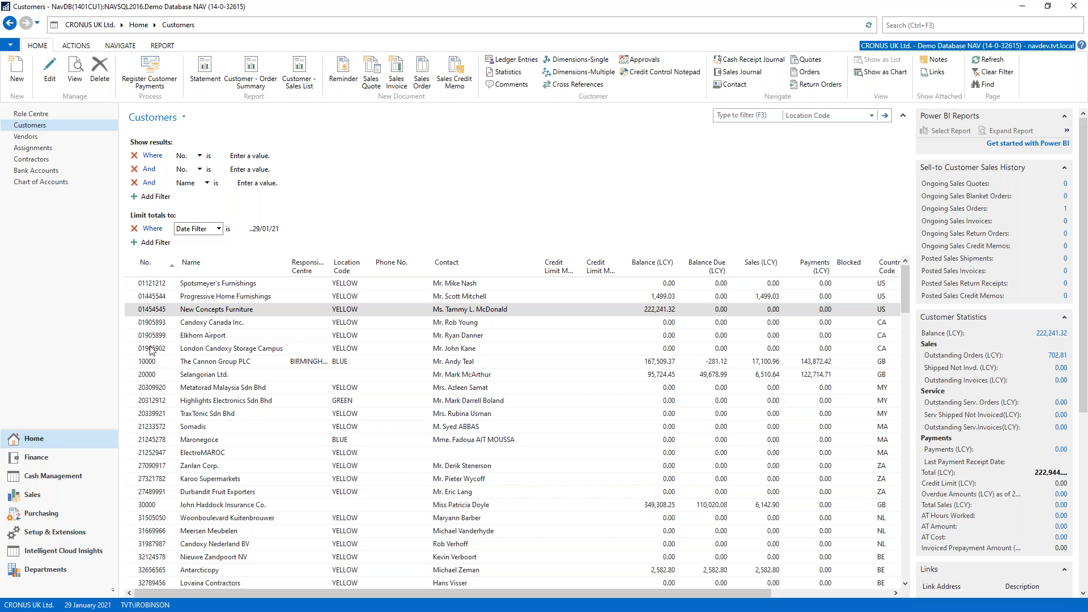
Select the first six customer rows, and view the field choices of the first result filter
{"action": "left_click_drag", "start_coordinate": [134, 283], "coordinate": [132, 352]}
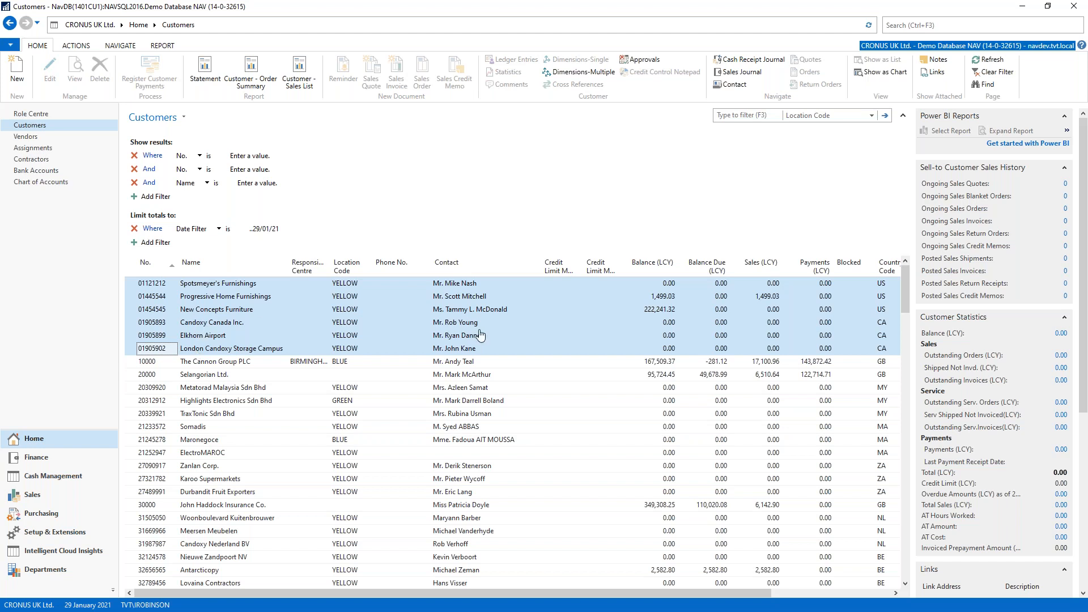
{"action": "left_click", "coordinate": [664, 244]}
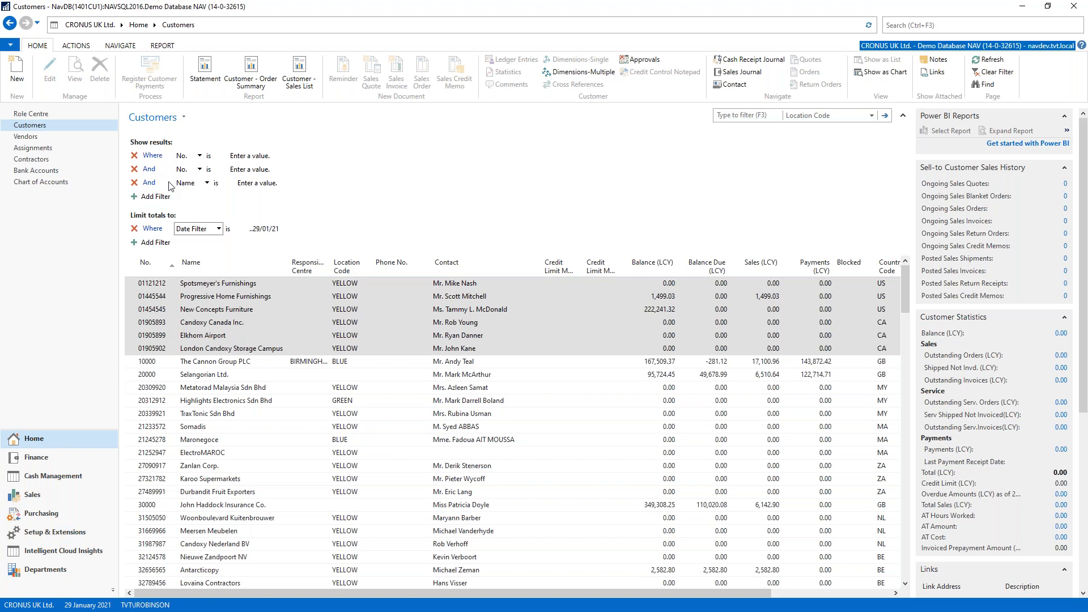
{"action": "left_click", "coordinate": [195, 155]}
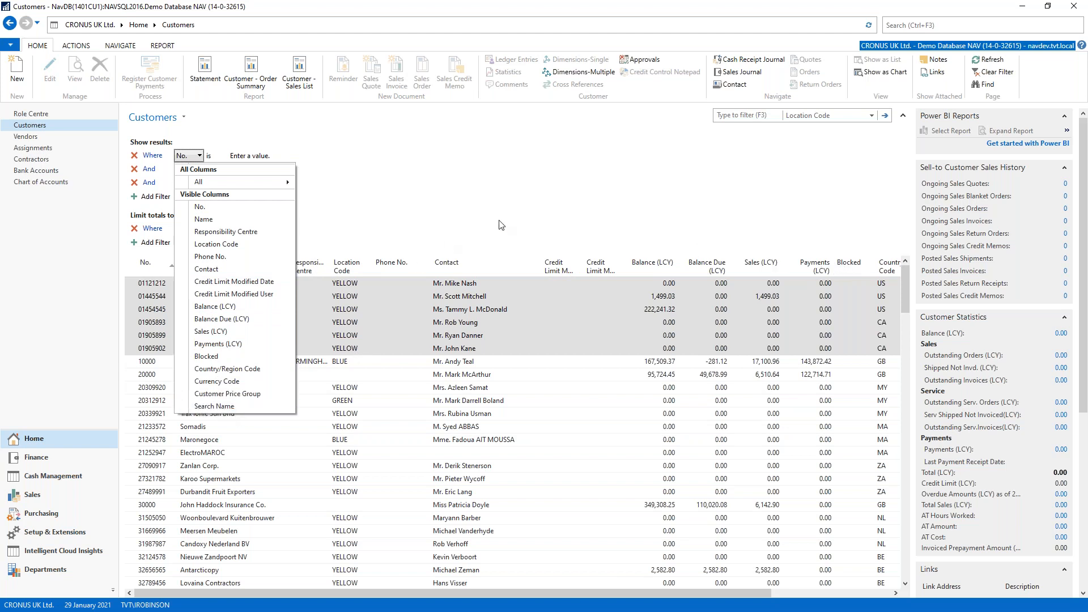
Remove the Search Name column from the columns shown in the Customers list
{"action": "left_click", "coordinate": [393, 591]}
{"action": "left_click_drag", "start_coordinate": [403, 592], "coordinate": [524, 593]}
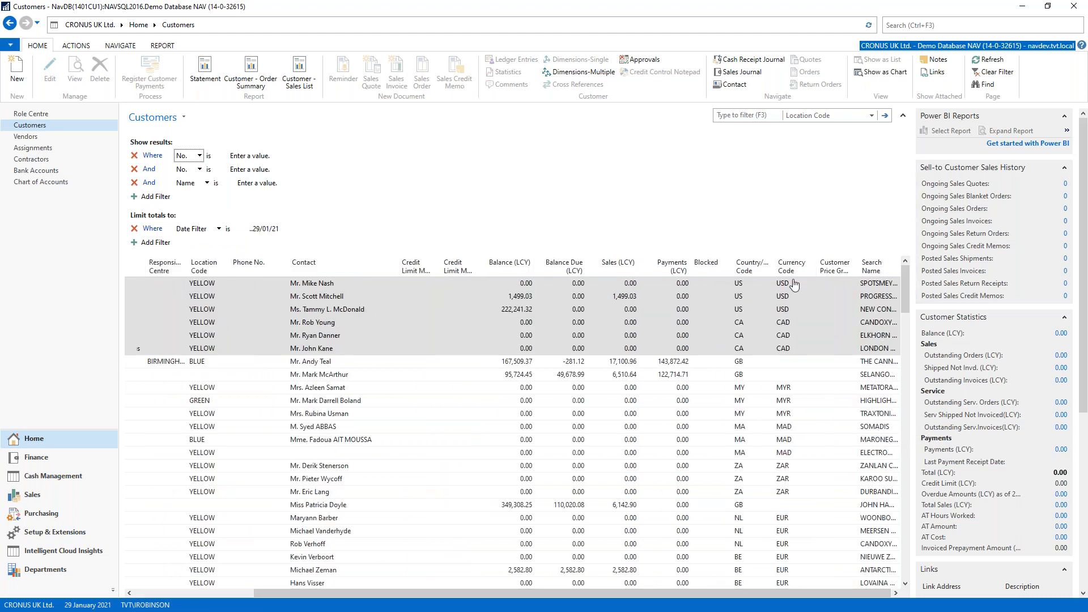
{"action": "right_click", "coordinate": [877, 265]}
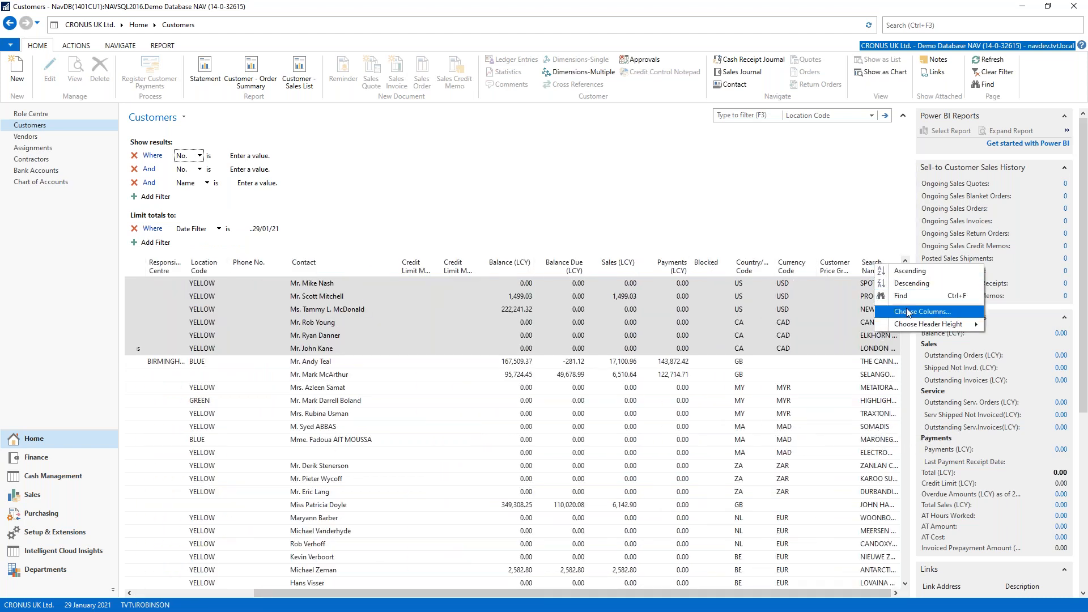
{"action": "left_click", "coordinate": [905, 312]}
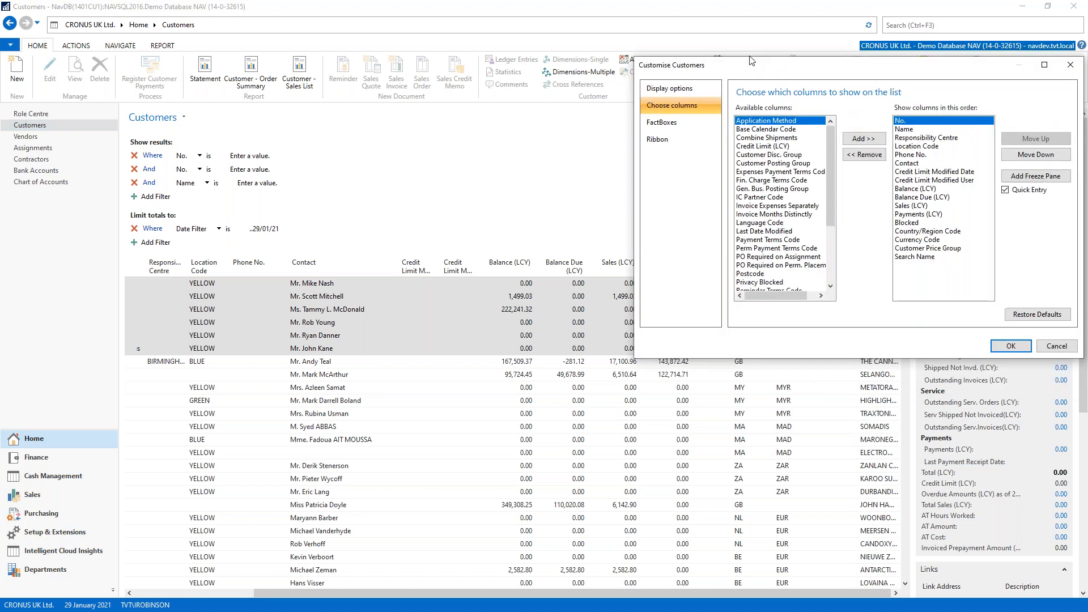
{"action": "left_click", "coordinate": [606, 333]}
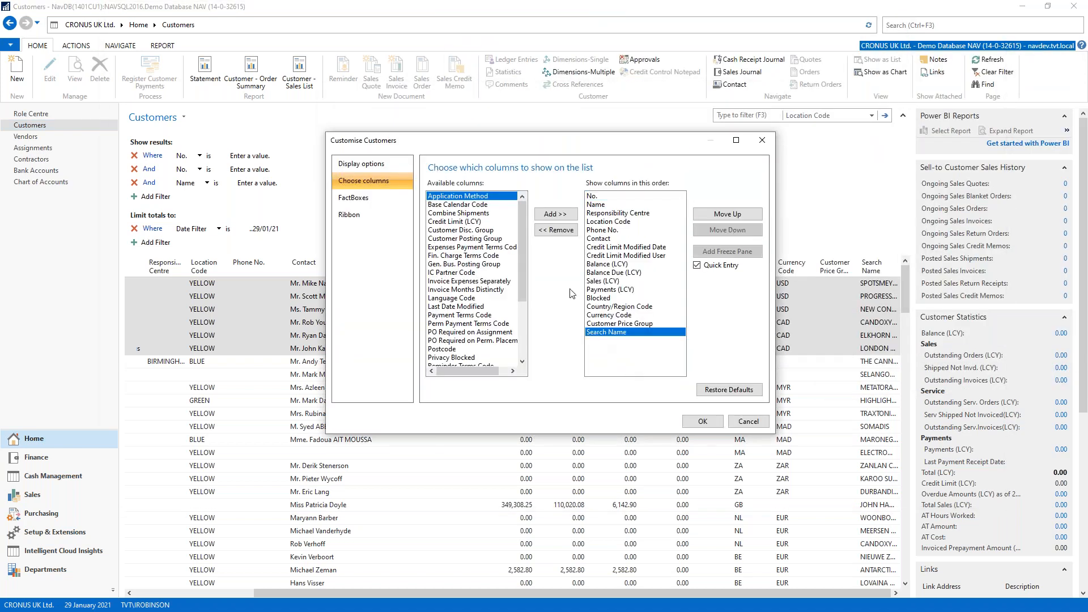
{"action": "left_click", "coordinate": [556, 230]}
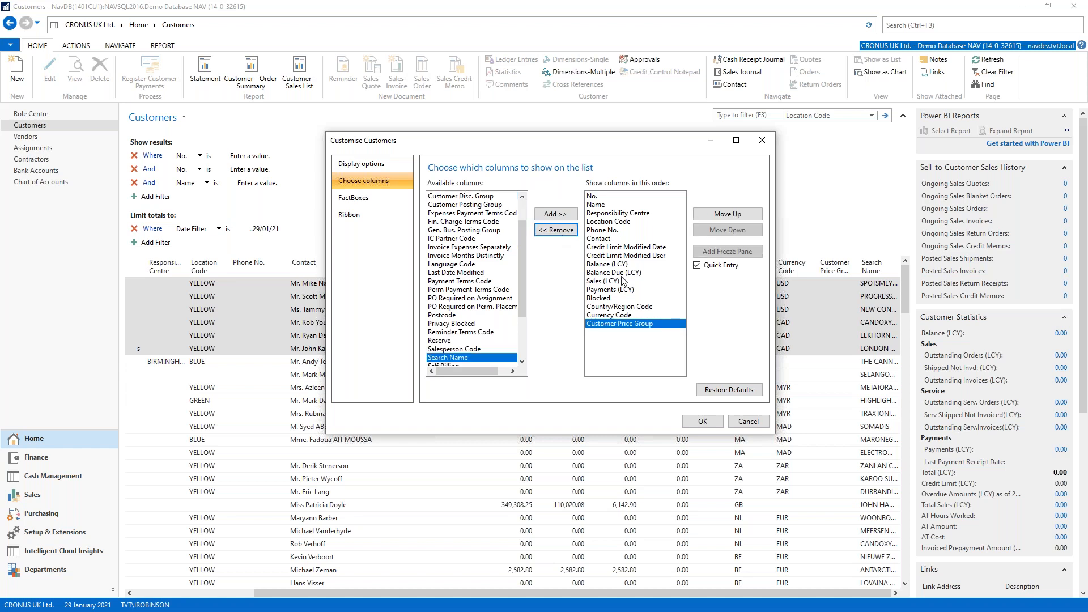
{"action": "left_click", "coordinate": [703, 422]}
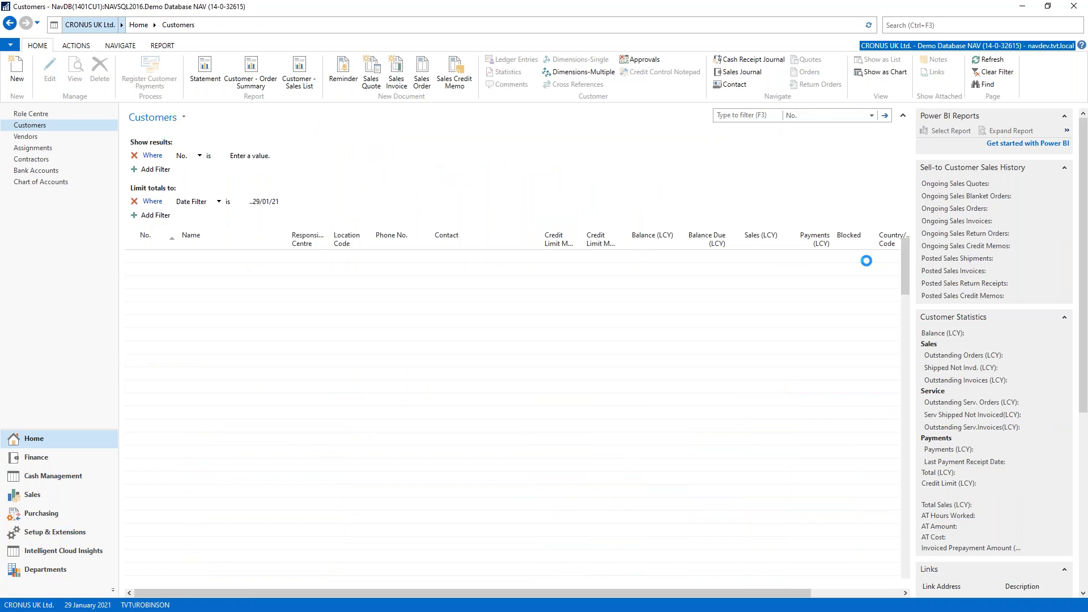
Check the first result filter's visible column choices, and look through its full list of all fields
{"action": "left_click_drag", "start_coordinate": [601, 594], "coordinate": [511, 597]}
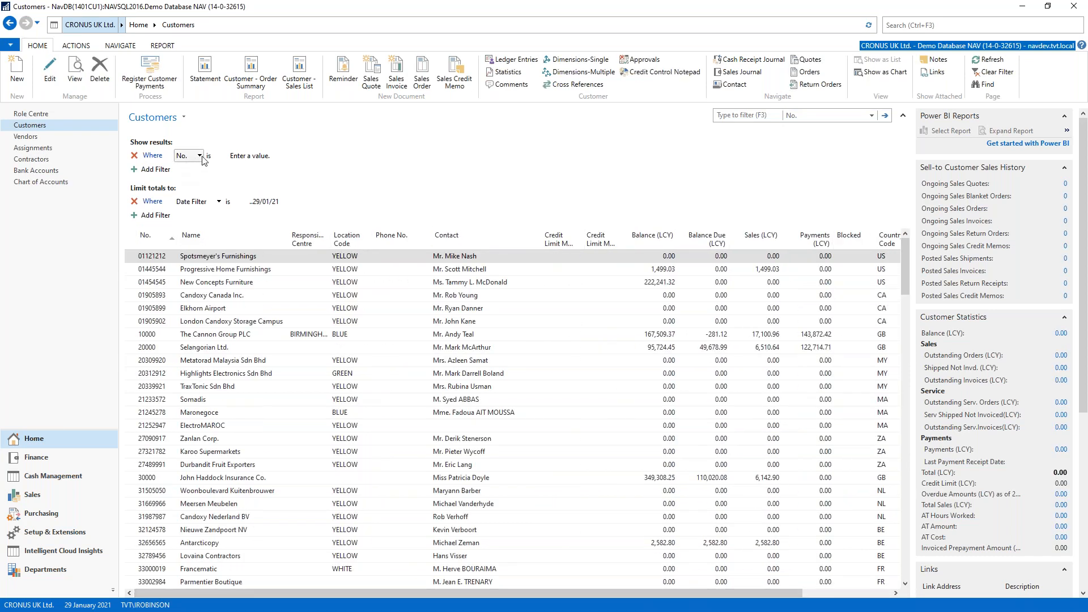
{"action": "left_click", "coordinate": [199, 156]}
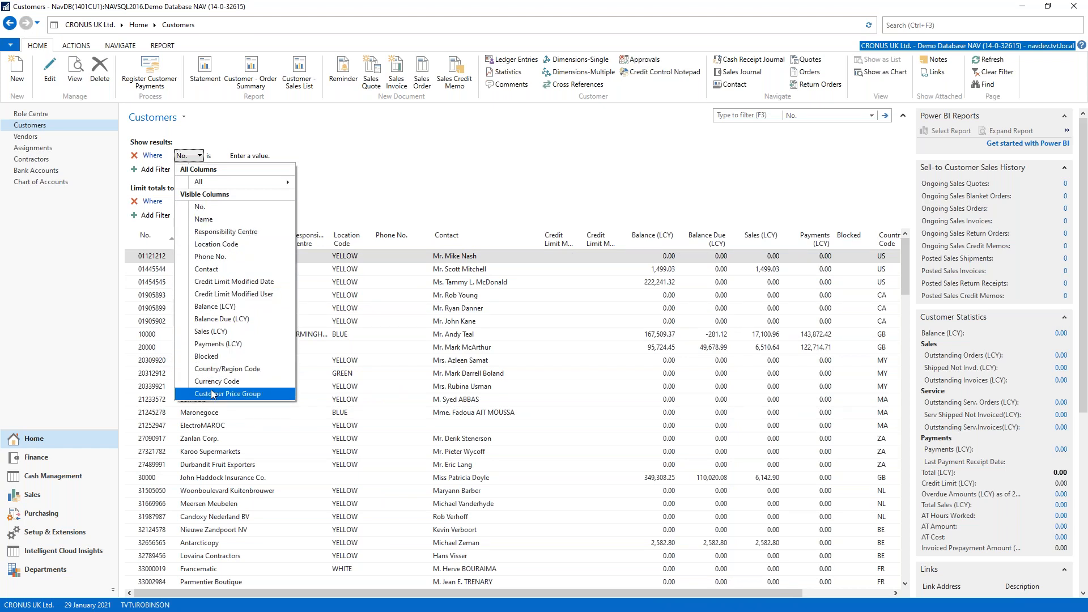
{"action": "mouse_move", "coordinate": [196, 184]}
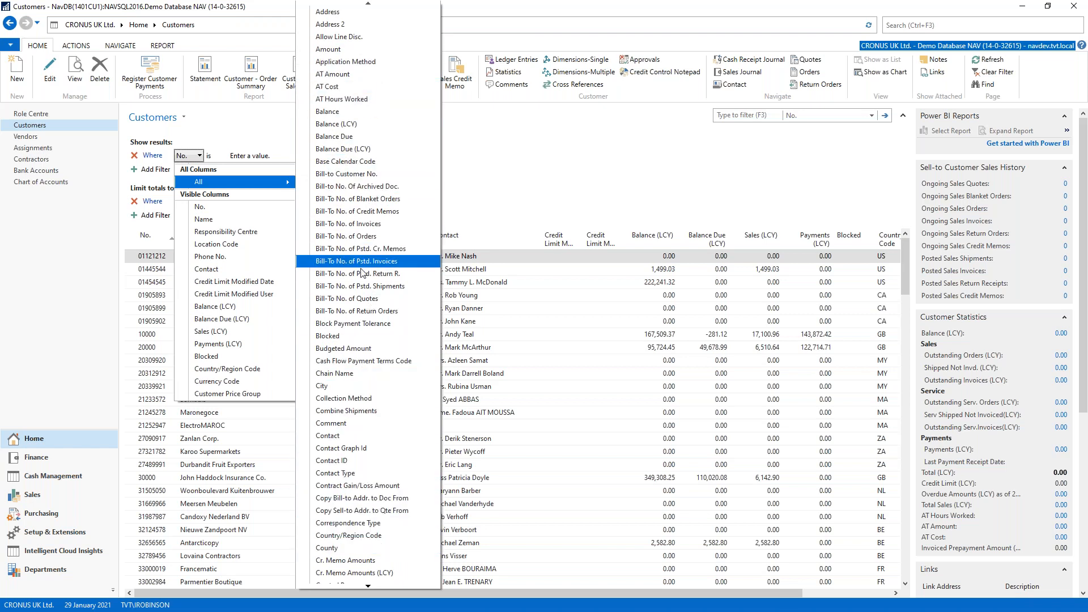
{"action": "scroll", "coordinate": [363, 289], "scroll_direction": "down", "scroll_amount": 15}
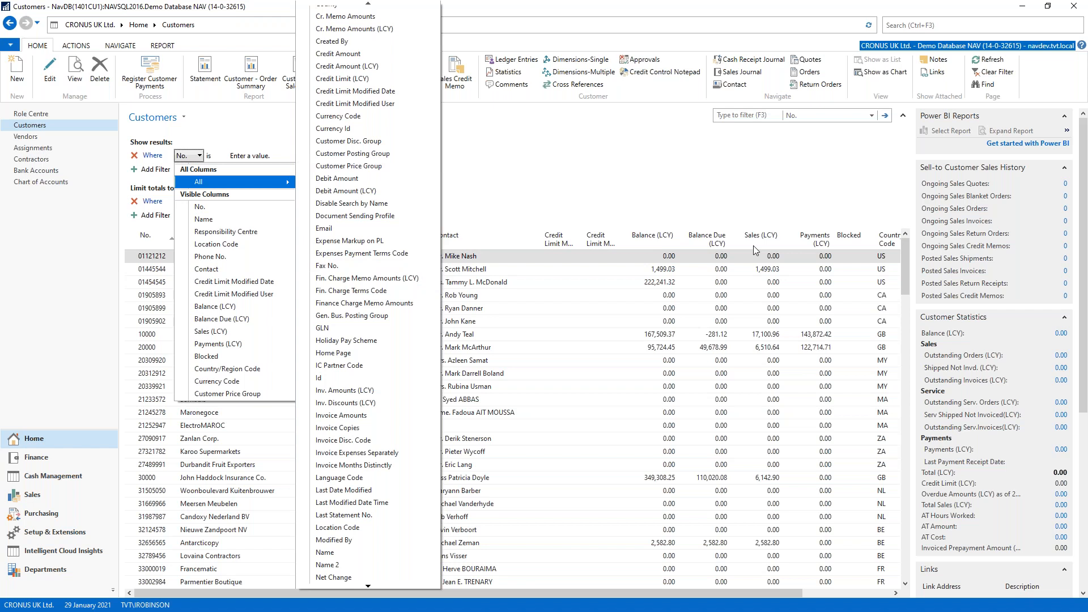
{"action": "scroll", "coordinate": [374, 426], "scroll_direction": "down", "scroll_amount": 20}
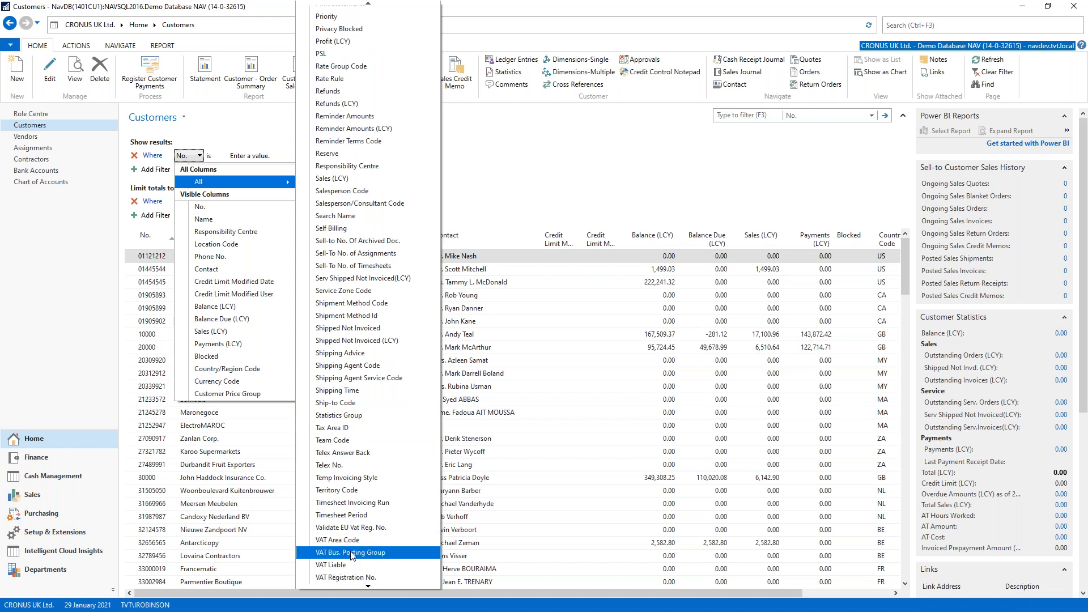
{"action": "left_click", "coordinate": [514, 174]}
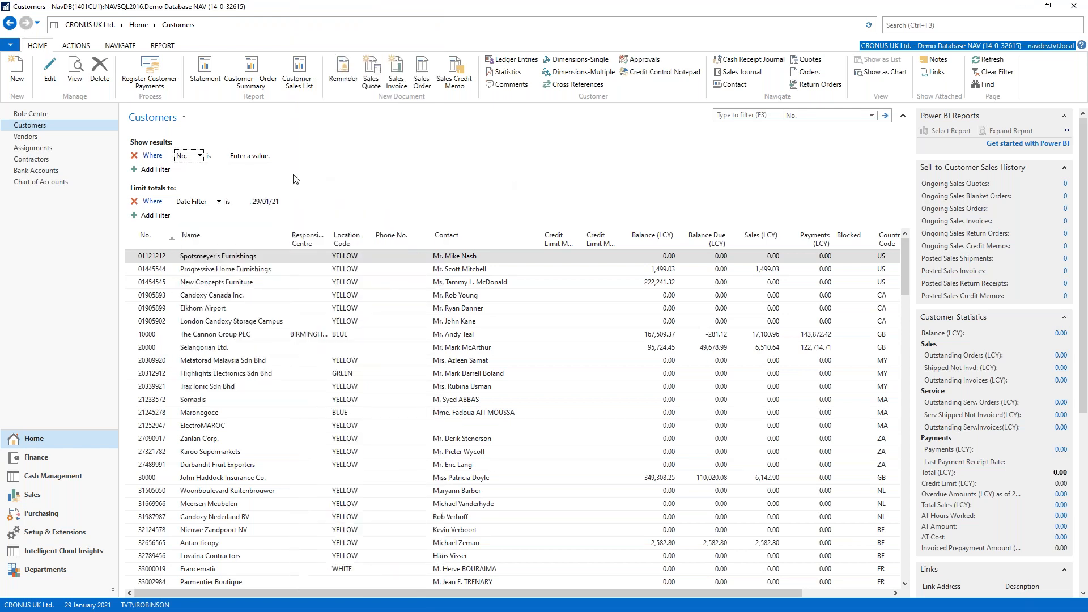
Look through the columns available to add to the Customers list, and close the column customisation
{"action": "right_click", "coordinate": [398, 244]}
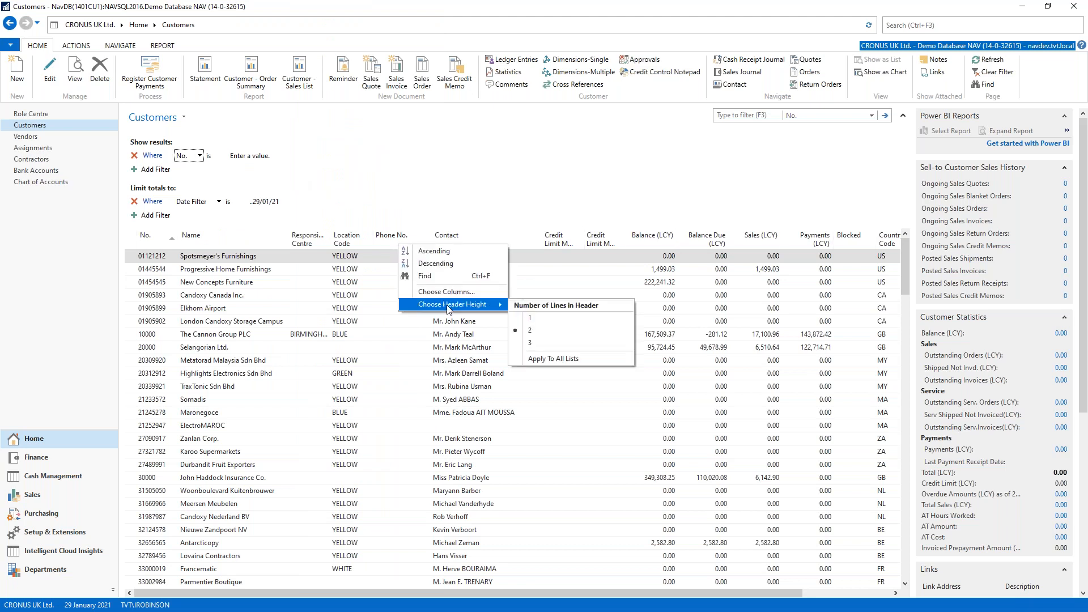
{"action": "left_click", "coordinate": [448, 291]}
{"action": "scroll", "coordinate": [523, 248], "scroll_direction": "down", "scroll_amount": 4}
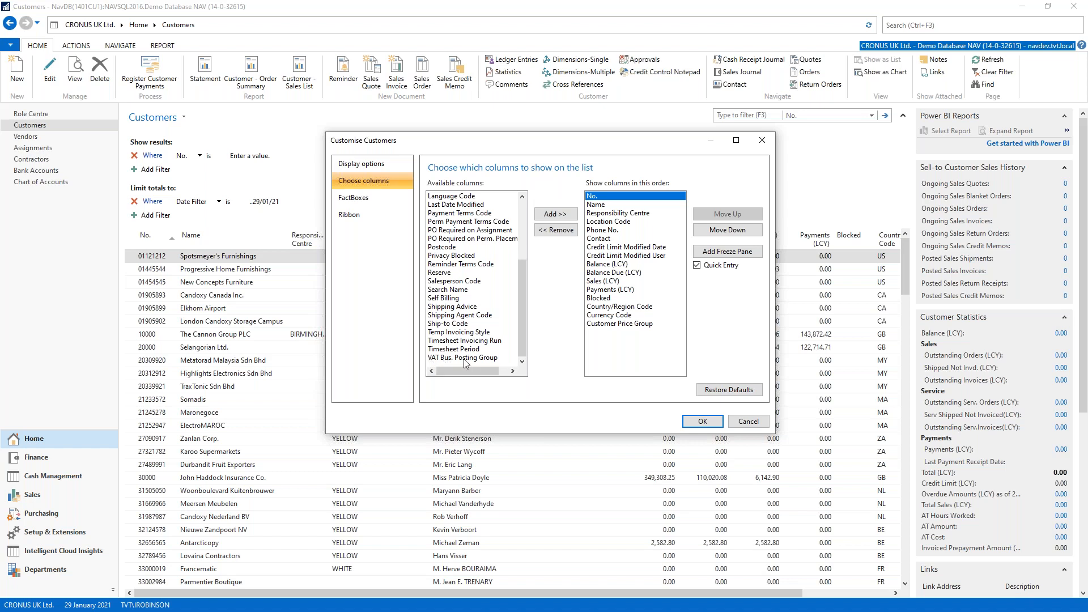
{"action": "left_click", "coordinate": [762, 141]}
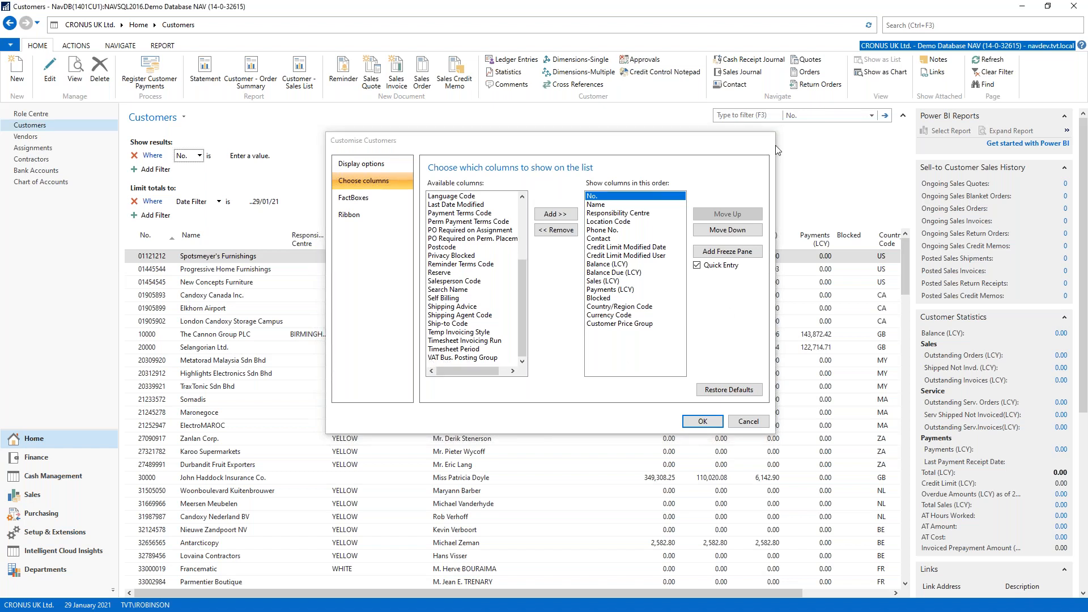
View the first result filter's list of all fields once more, and close it without choosing a field
{"action": "left_click", "coordinate": [193, 161]}
{"action": "mouse_move", "coordinate": [271, 188]}
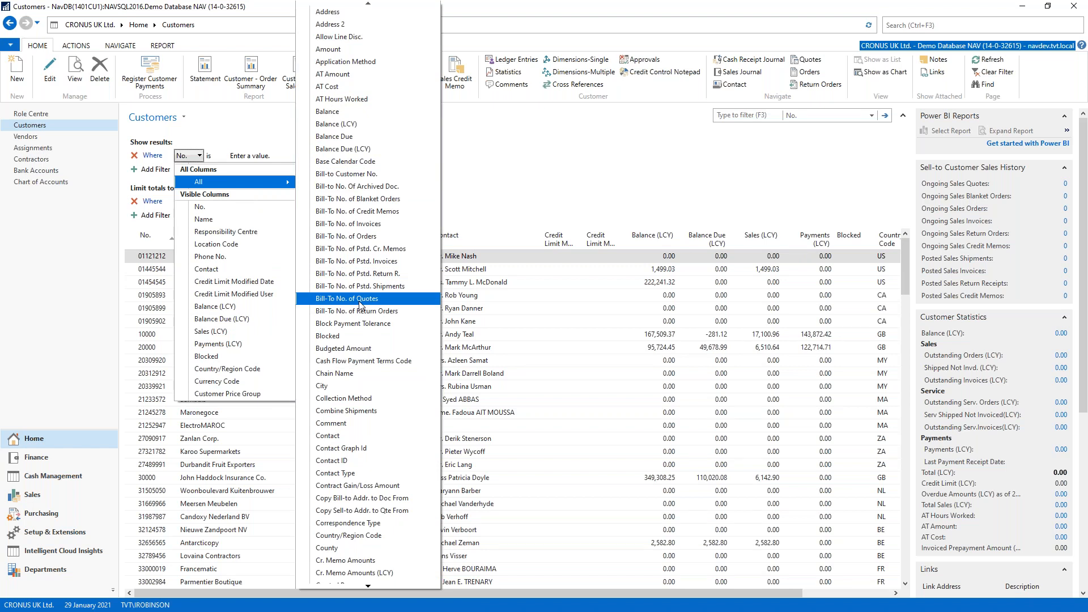
{"action": "left_click", "coordinate": [516, 128]}
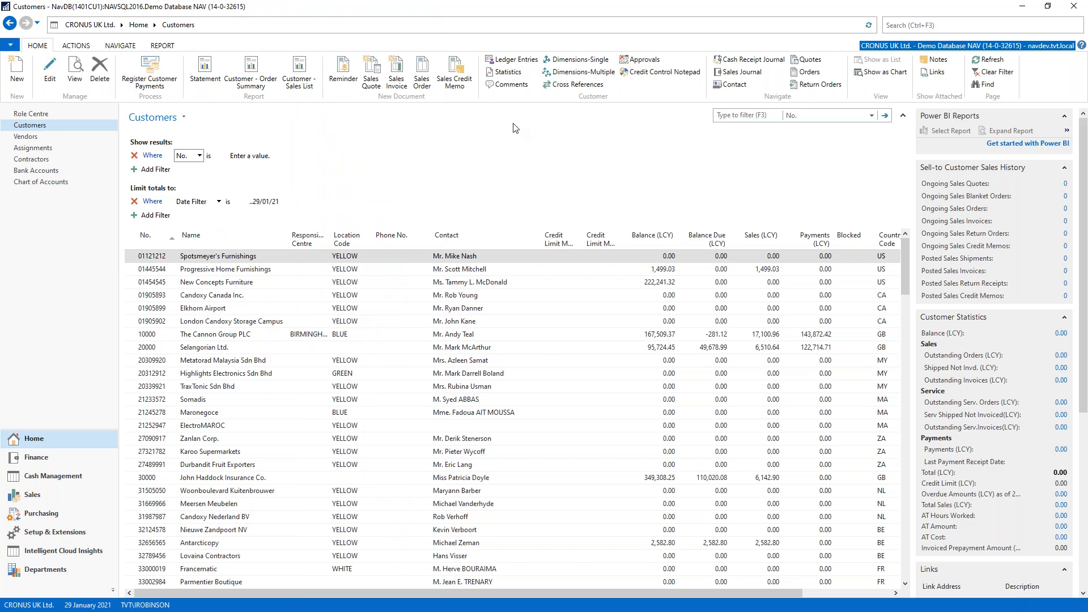
Search for "cust led ent" and open the Customer Ledger Entries page under Financial Management/Receivables/History
{"action": "left_click", "coordinate": [913, 27]}
{"action": "type", "text": "cust led ent"}
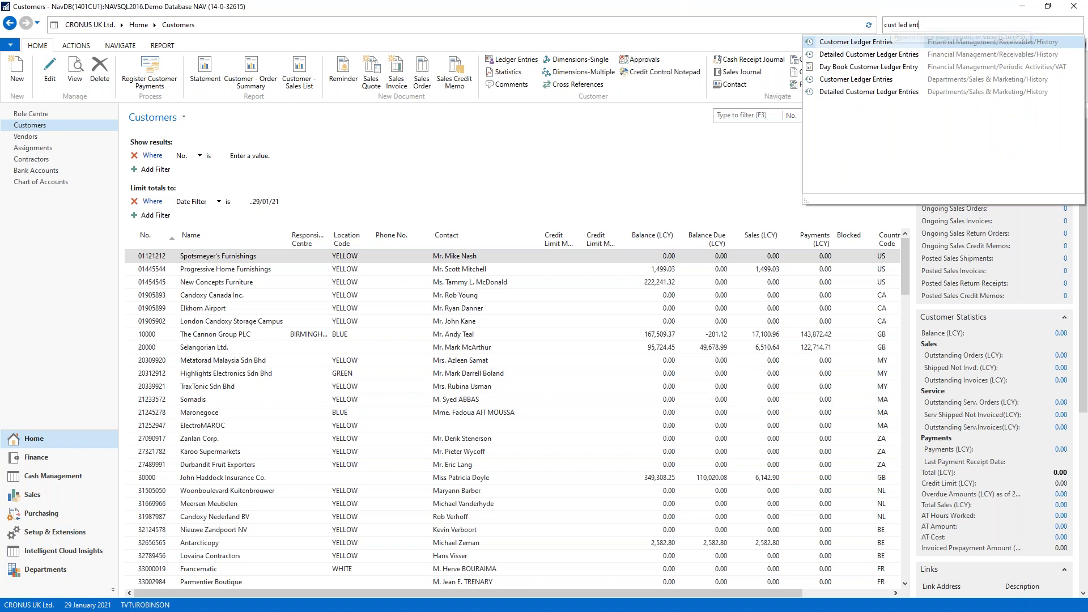
{"action": "left_click", "coordinate": [863, 46]}
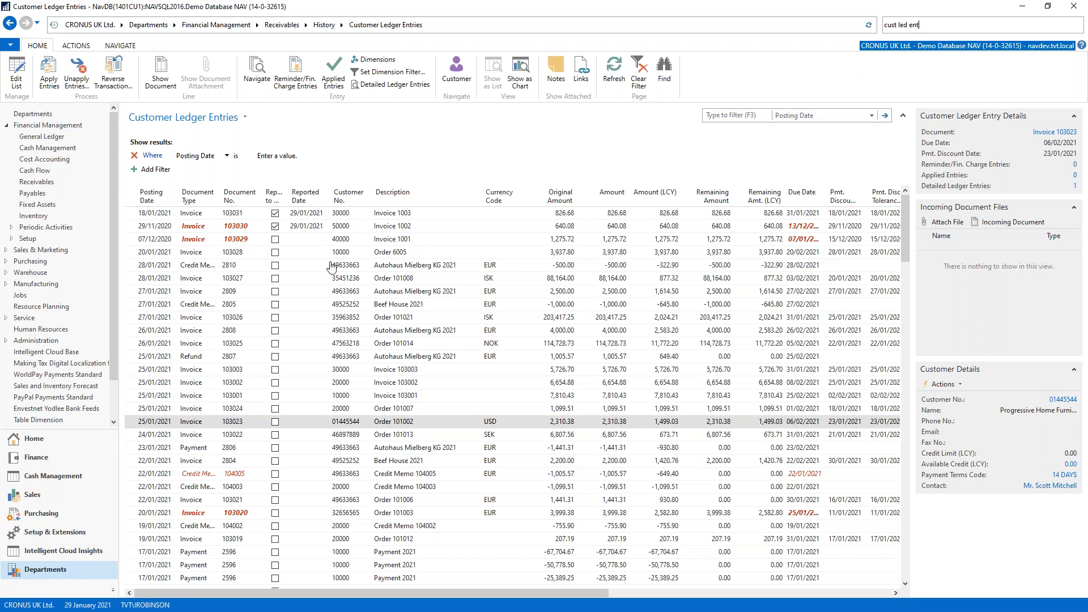
Filter the ledger entries to the Credit Memo document type from an entry's own value, and clear that filter
{"action": "right_click", "coordinate": [198, 307]}
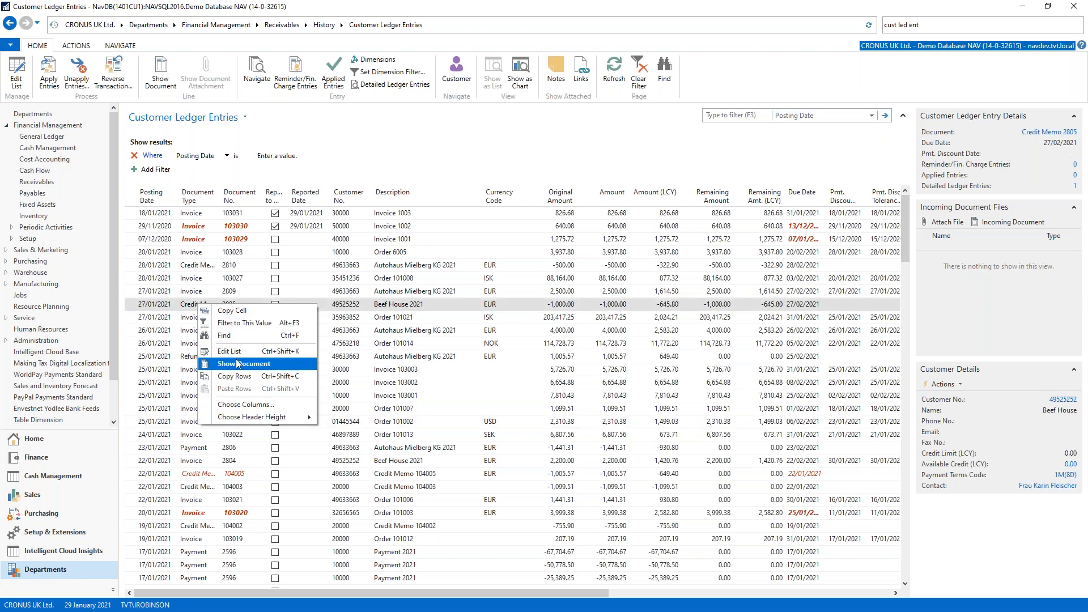
{"action": "left_click", "coordinate": [249, 323]}
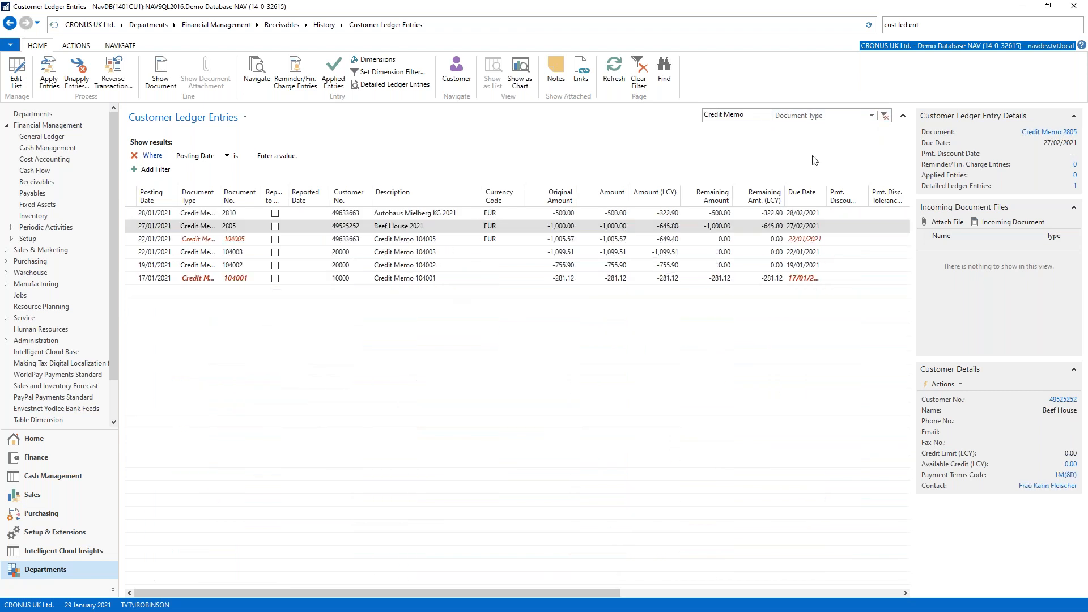
{"action": "left_click", "coordinate": [886, 117]}
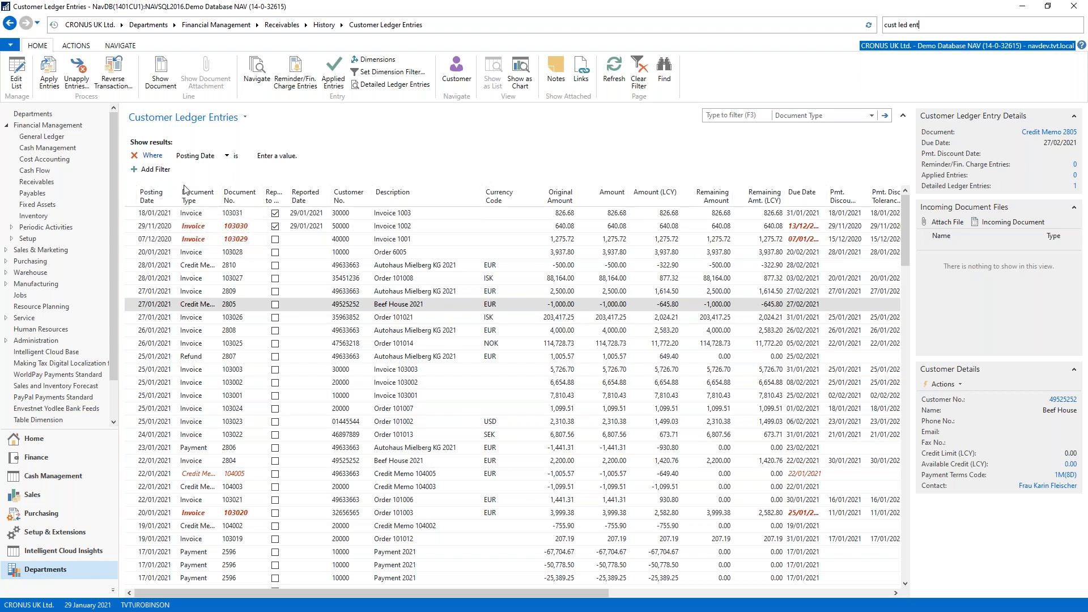
Filter the ledger entries to the single posting date 18/01/2021, correcting the mistyped year
{"action": "left_click", "coordinate": [322, 156]}
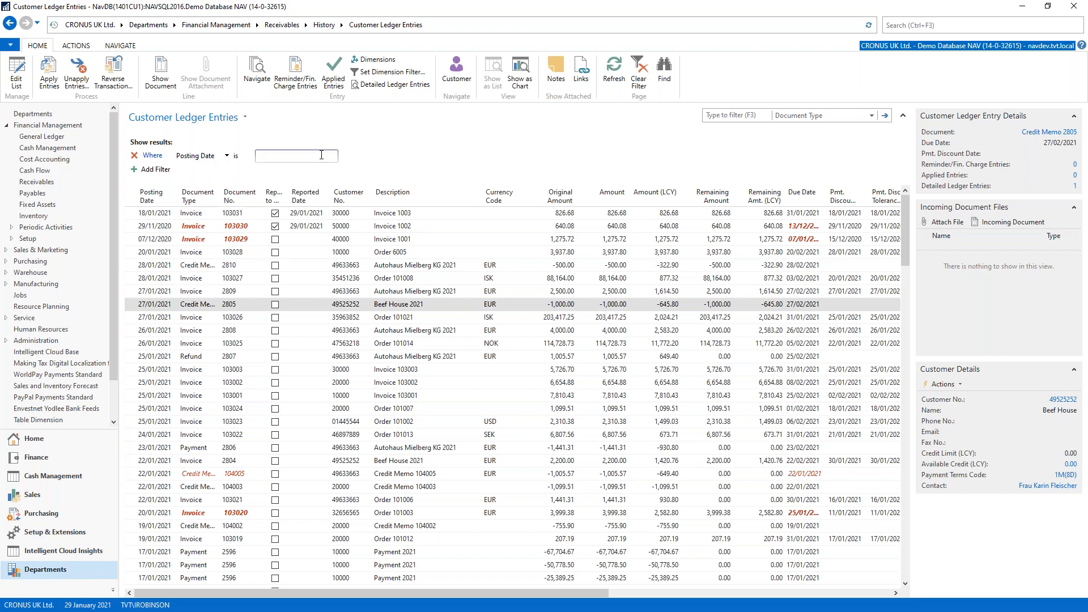
{"action": "type", "text": "18/01/20121"}
{"action": "key", "text": "Return"}
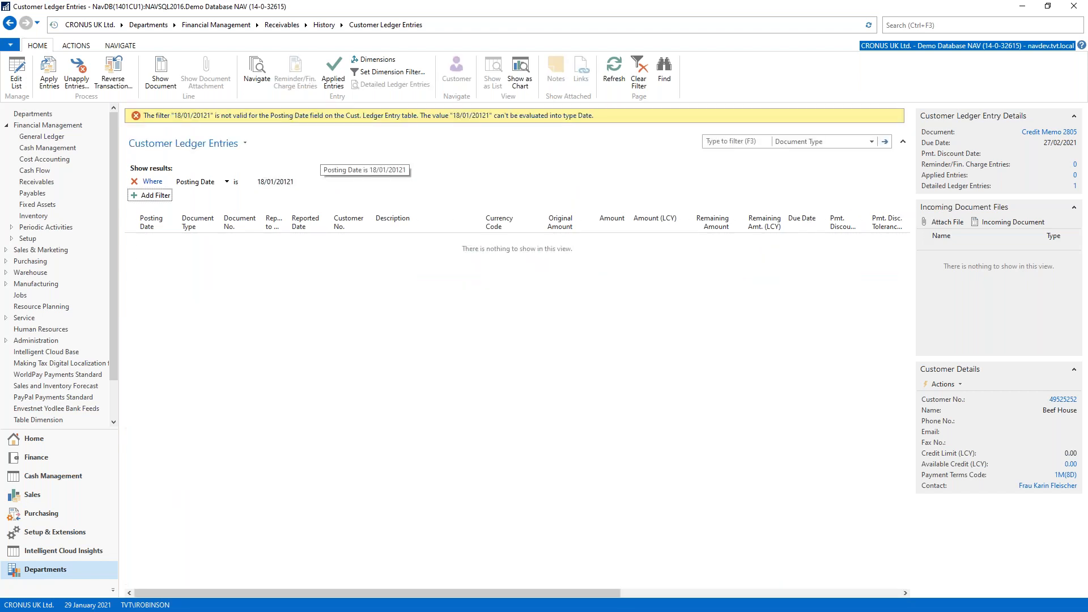
{"action": "left_click", "coordinate": [293, 181]}
{"action": "key", "text": "Left"}
{"action": "key", "text": "Left"}
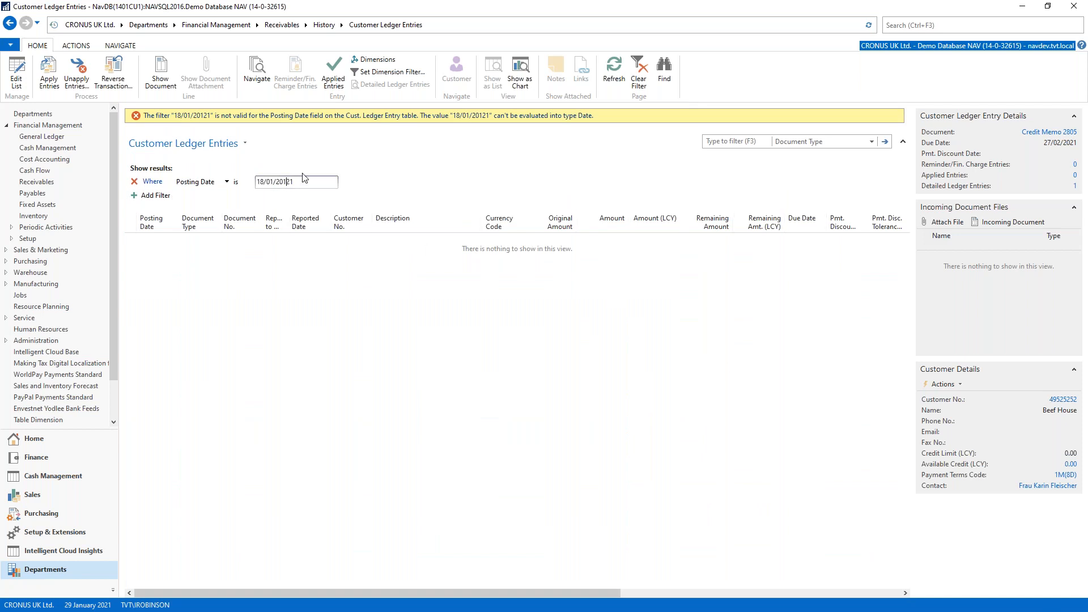
{"action": "key", "text": "BackSpace"}
{"action": "key", "text": "Tab"}
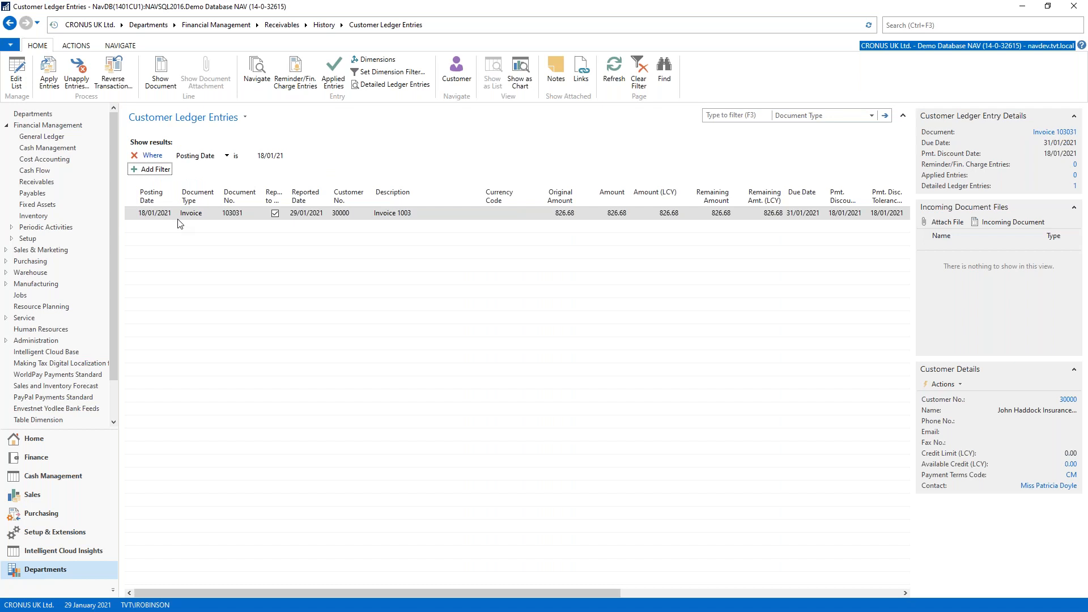
Extend the posting date filter to every date from 18/01/2021 onwards, using 18/01/2021.. as the value
{"action": "left_click", "coordinate": [259, 161]}
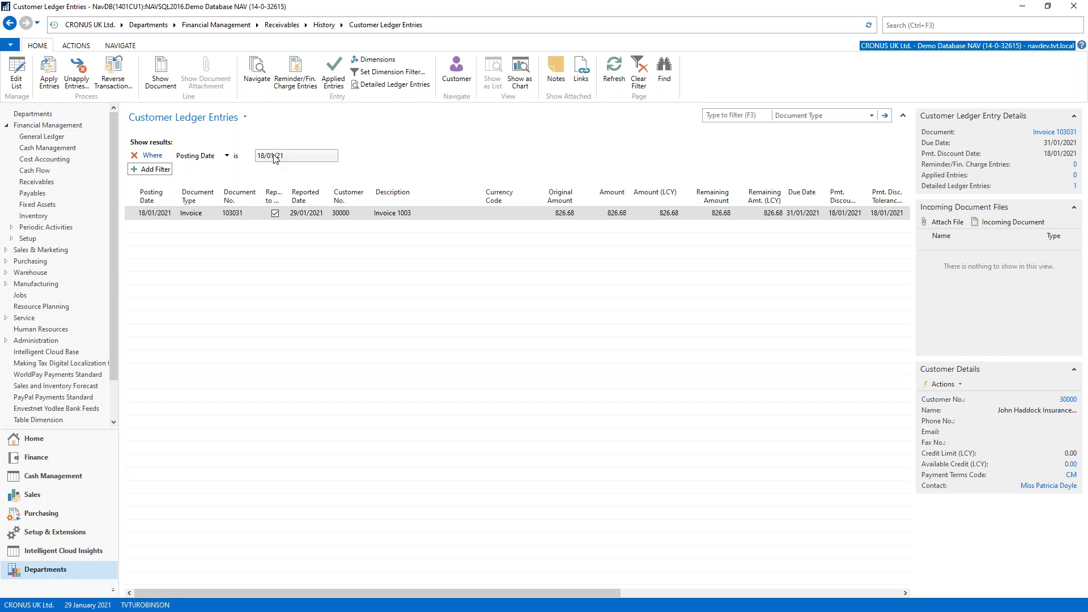
{"action": "left_click", "coordinate": [298, 155]}
{"action": "left_click", "coordinate": [321, 160]}
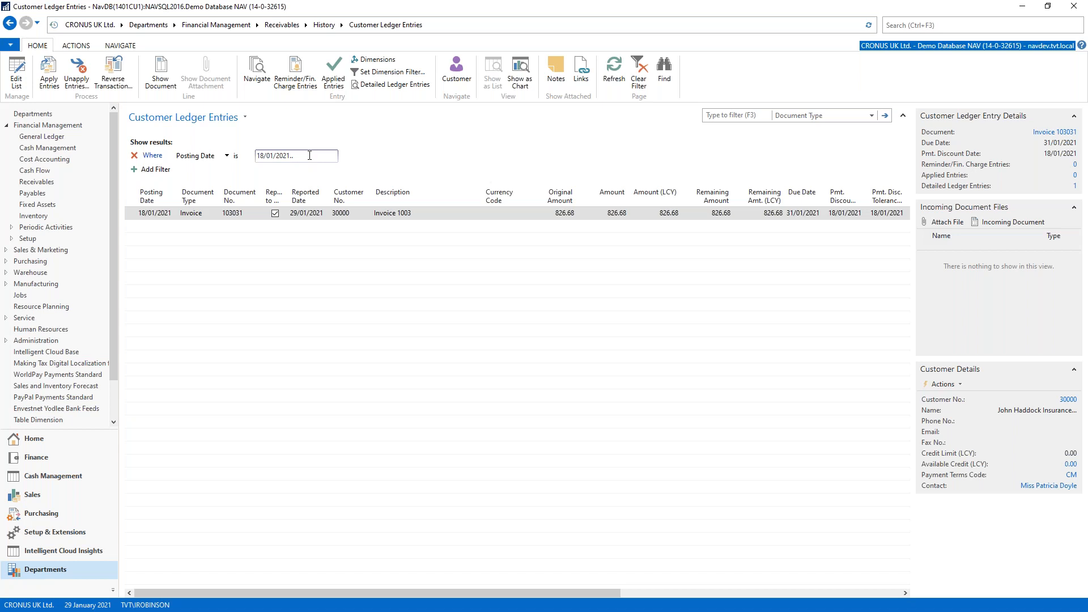
{"action": "key", "text": "Tab"}
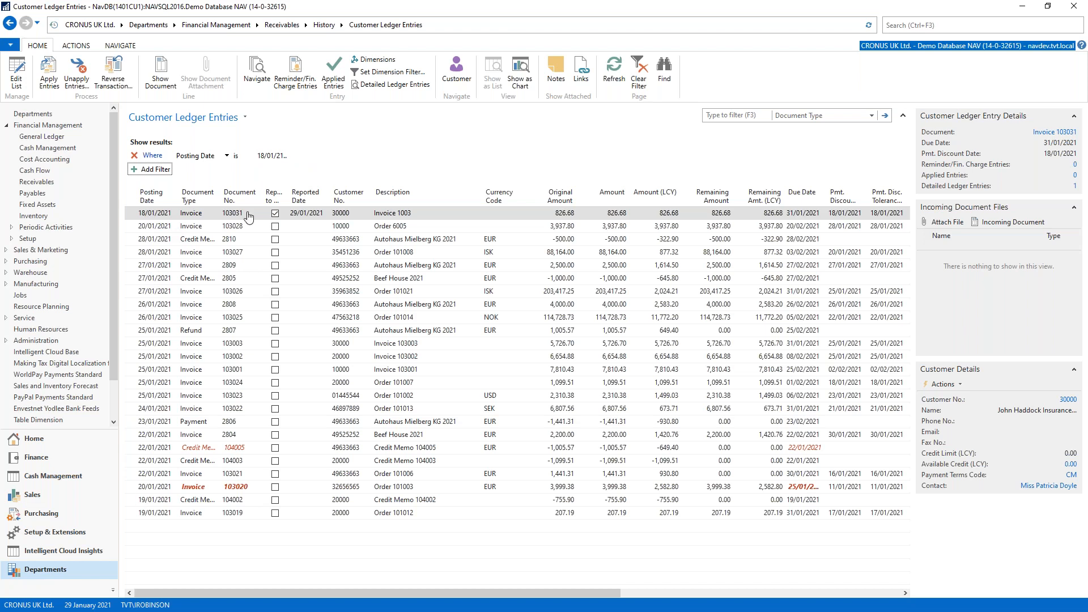
Change the posting date filter to everything up to and including 18/01/2021, using ..18/01/2021
{"action": "left_click", "coordinate": [295, 155]}
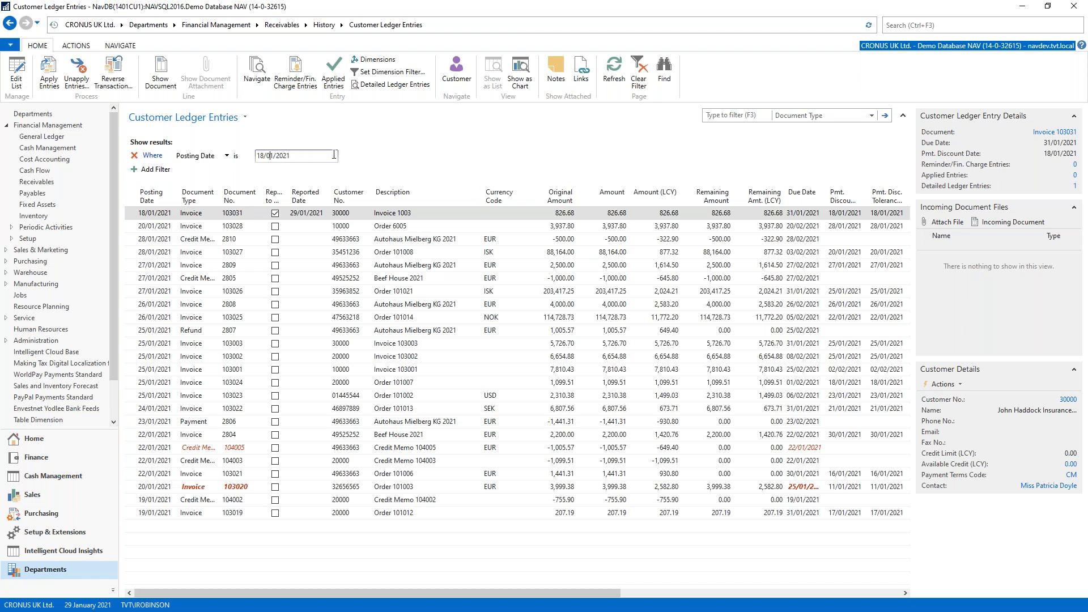
{"action": "type", "text": ".."}
{"action": "key", "text": "Tab"}
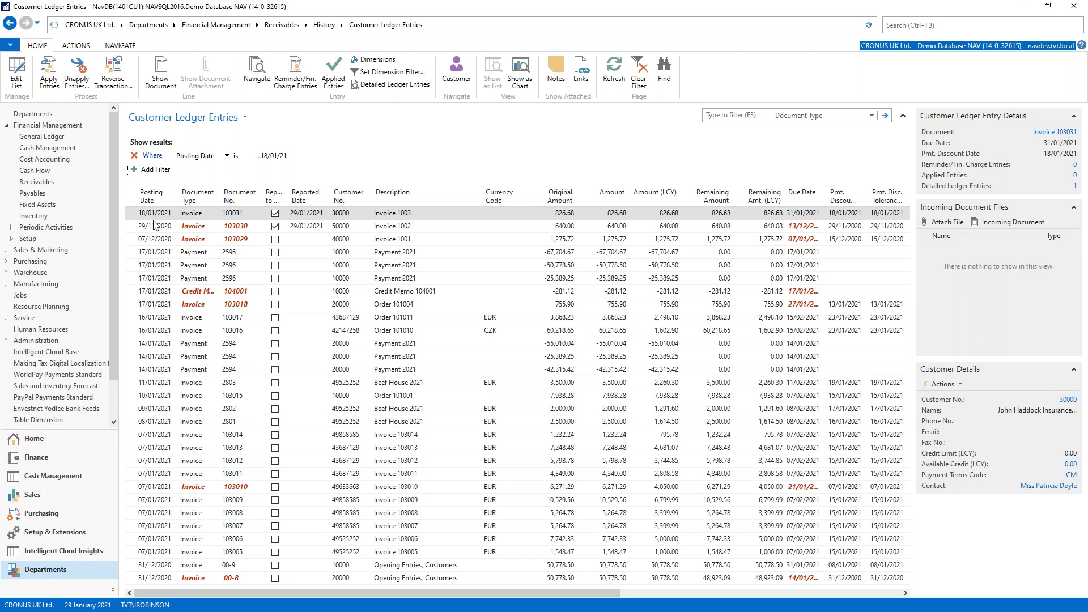
Add a start date to the posting date filter so it covers the range 01/01/2021..18/01/2021
{"action": "left_click", "coordinate": [260, 158]}
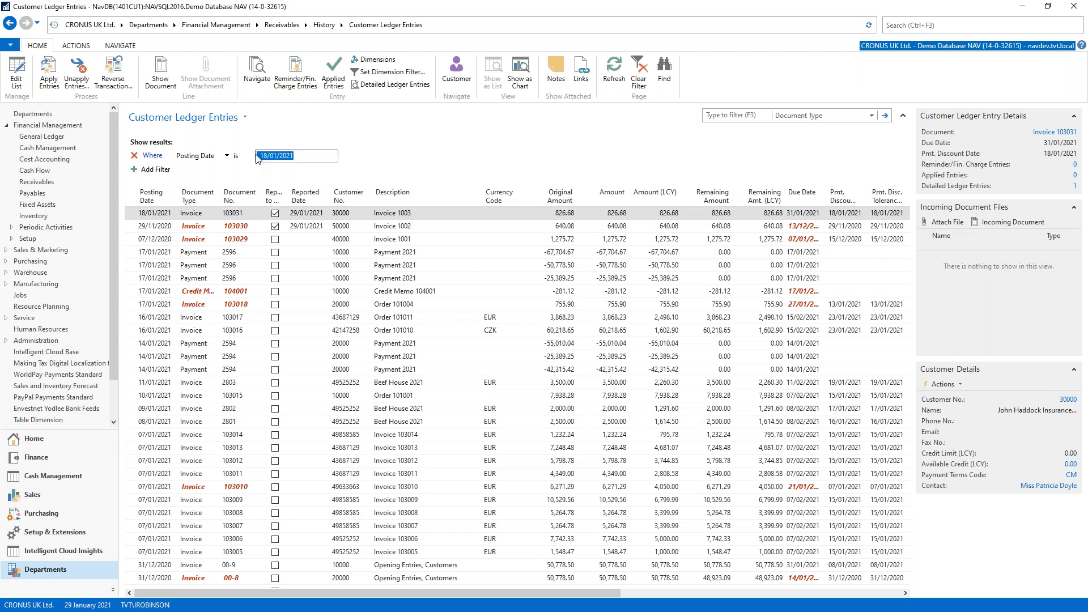
{"action": "left_click", "coordinate": [292, 155]}
{"action": "type", "text": "01/01/2021.."}
{"action": "key", "text": "Tab"}
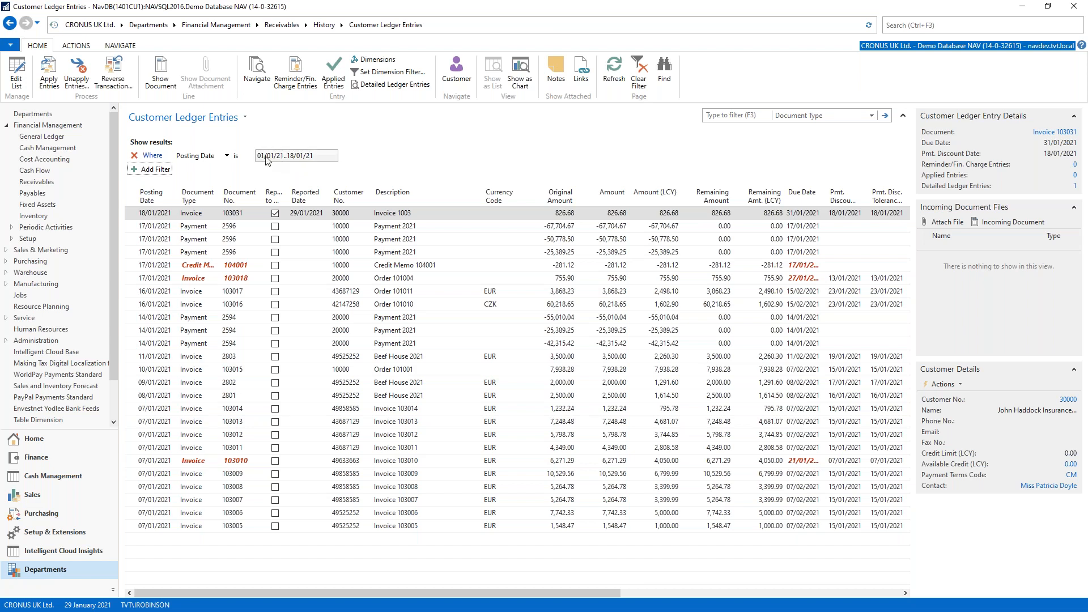
Replace the posting date range with the shortcut t for today's date
{"action": "left_click", "coordinate": [324, 158]}
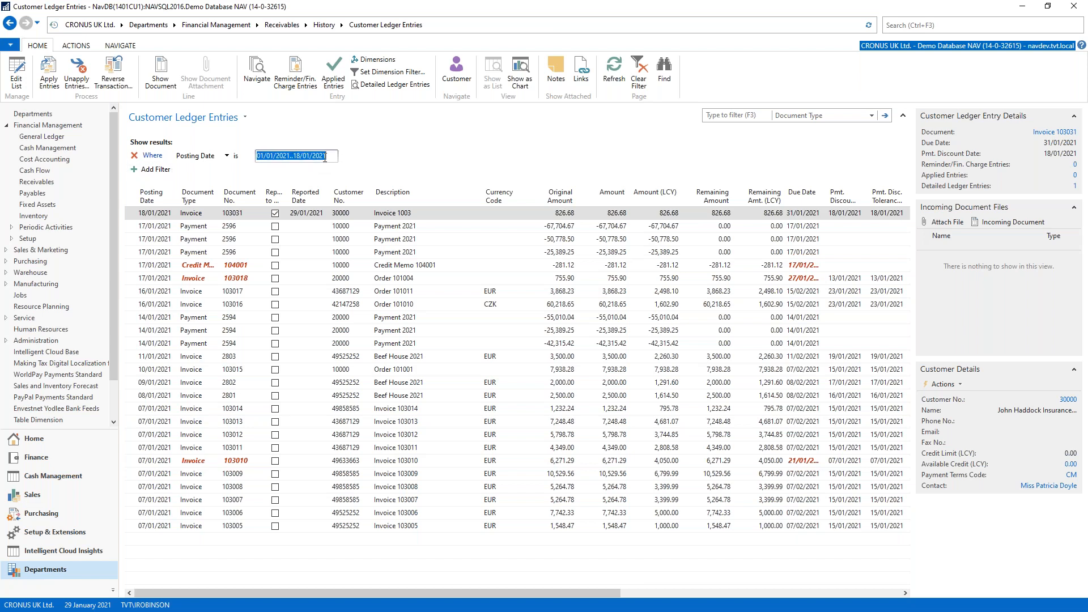
{"action": "left_click_drag", "start_coordinate": [328, 157], "coordinate": [236, 156]}
{"action": "key", "text": "BackSpace"}
{"action": "type", "text": "t"}
{"action": "key", "text": "Tab"}
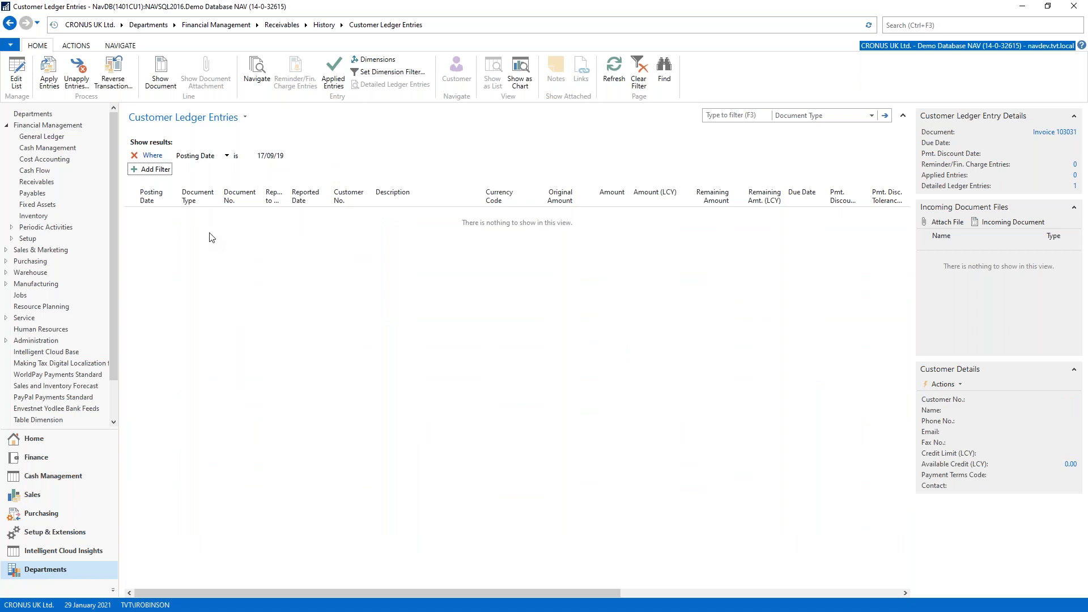
Filter the posting date by the work date, using the shortcut w
{"action": "left_click", "coordinate": [293, 157]}
{"action": "type", "text": "t"}
{"action": "type", "text": "w"}
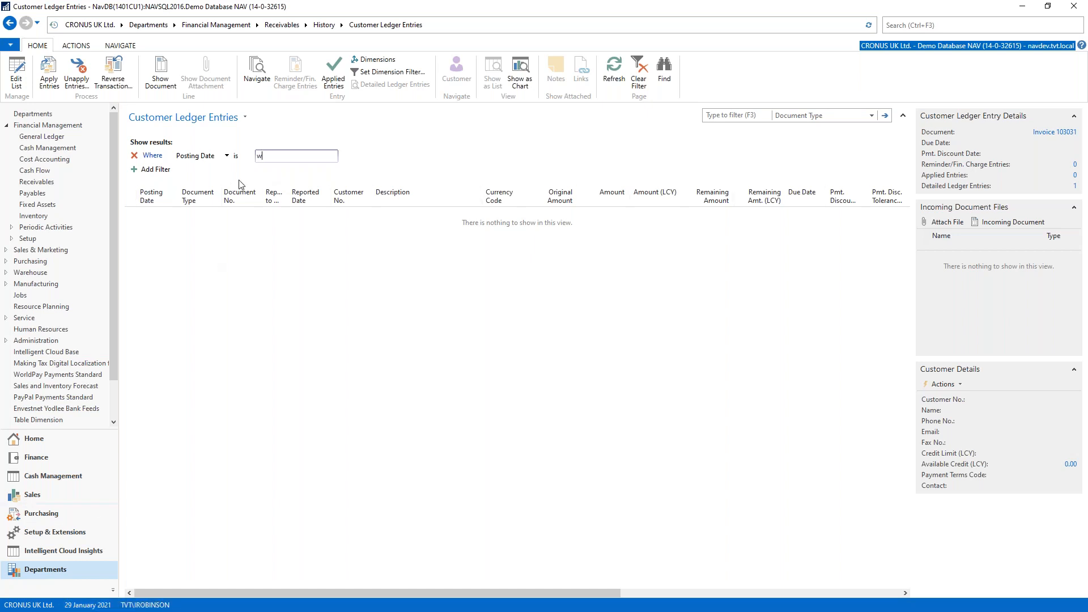
{"action": "key", "text": "Tab"}
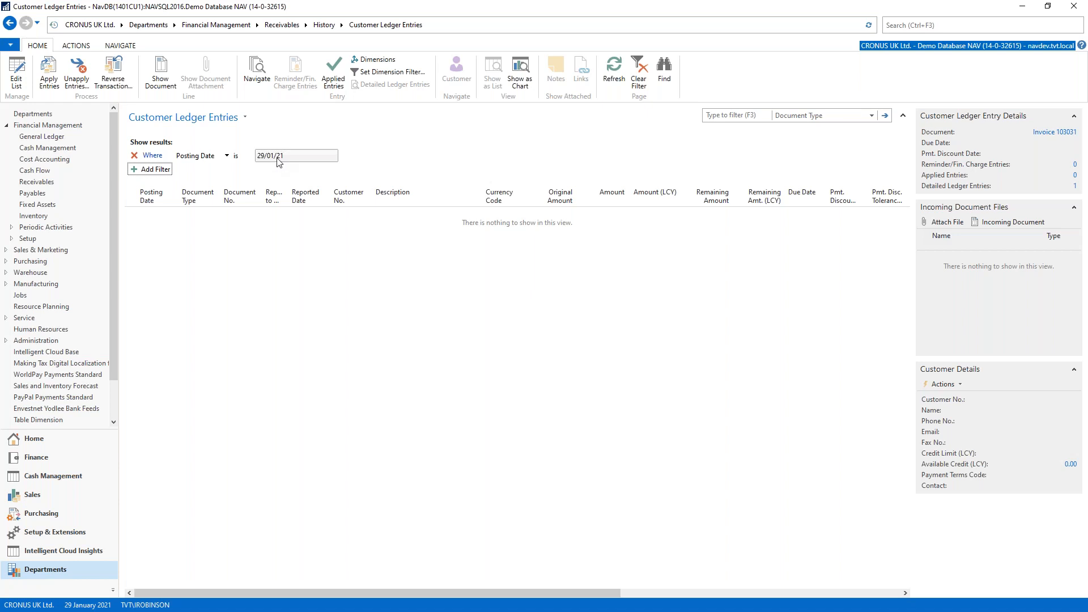
Filter the posting date by Monday with the shortcut m, and by Tuesday with tu
{"action": "left_click", "coordinate": [295, 157]}
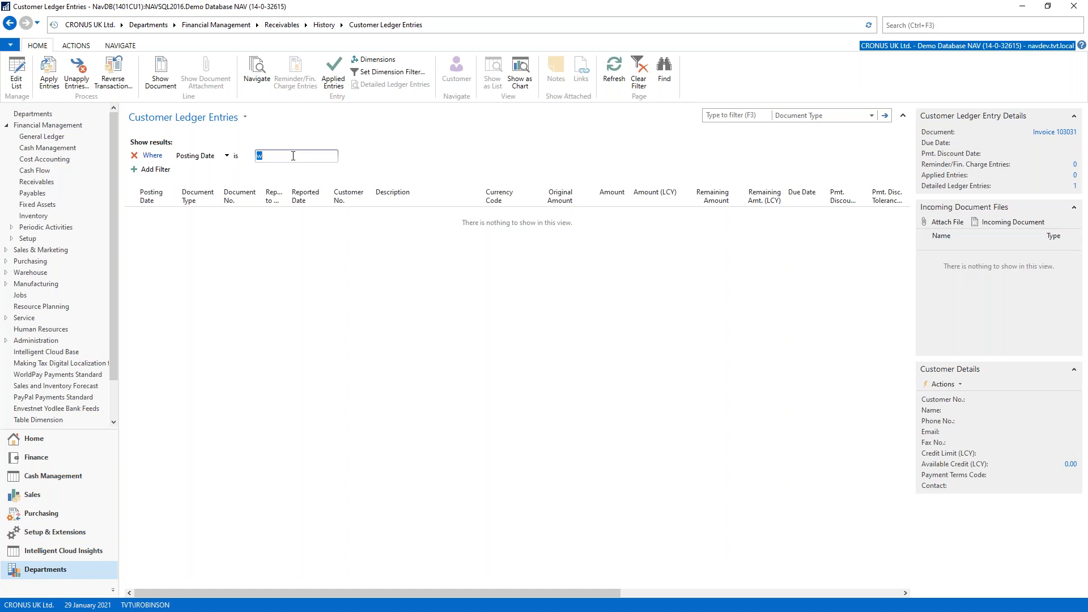
{"action": "type", "text": "m"}
{"action": "key", "text": "Tab"}
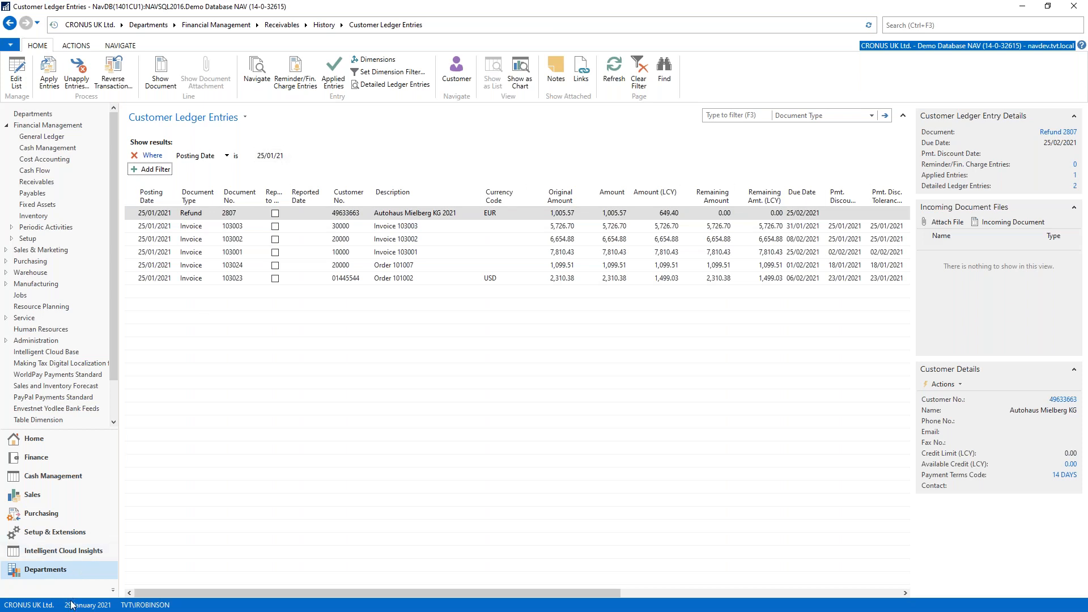
{"action": "left_click", "coordinate": [281, 155]}
{"action": "type", "text": "m"}
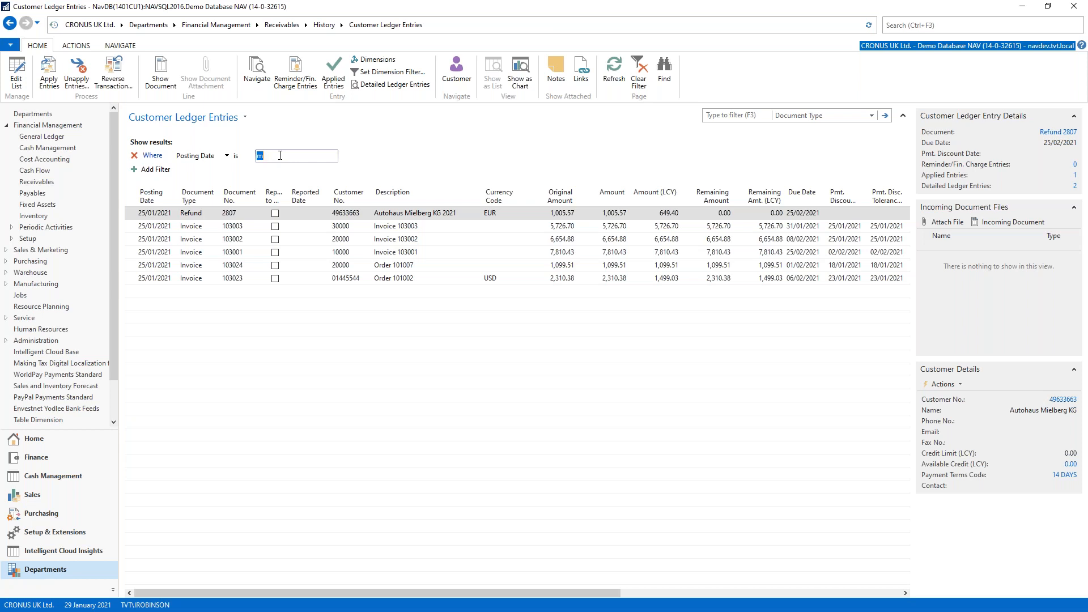
{"action": "type", "text": "tu"}
{"action": "key", "text": "Return"}
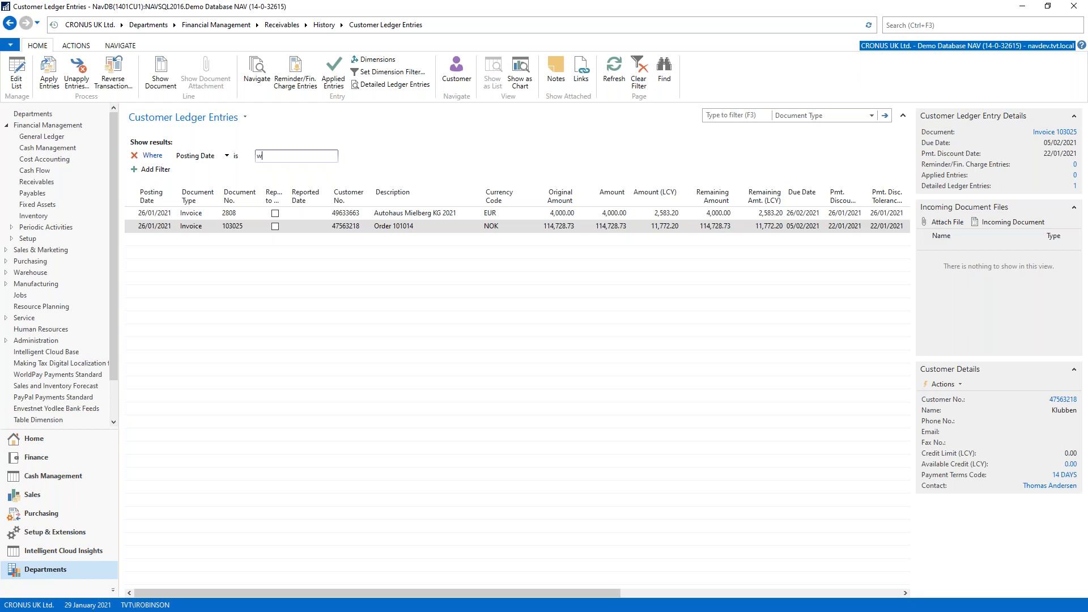
Filter the posting date by Wednesday with the shortcut we, and by Thursday with th
{"action": "type", "text": "we"}
{"action": "key", "text": "Return"}
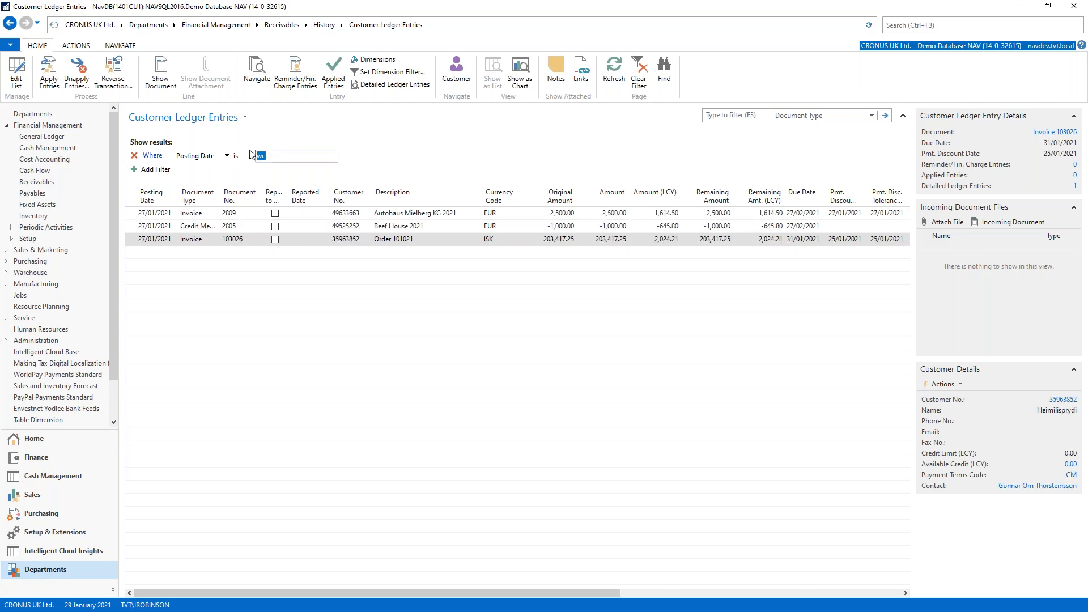
{"action": "type", "text": "th"}
{"action": "key", "text": "Return"}
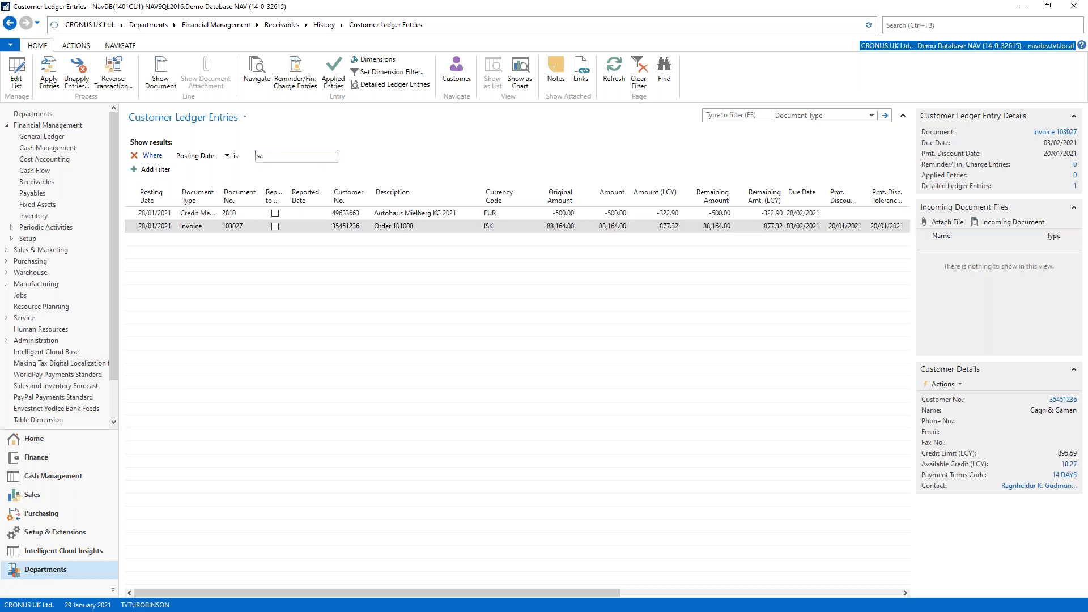
Filter the posting date by Saturday with the shortcut sa, and by Sunday with su
{"action": "key", "text": "Tab"}
{"action": "left_click", "coordinate": [280, 157]}
{"action": "type", "text": "su"}
{"action": "key", "text": "Tab"}
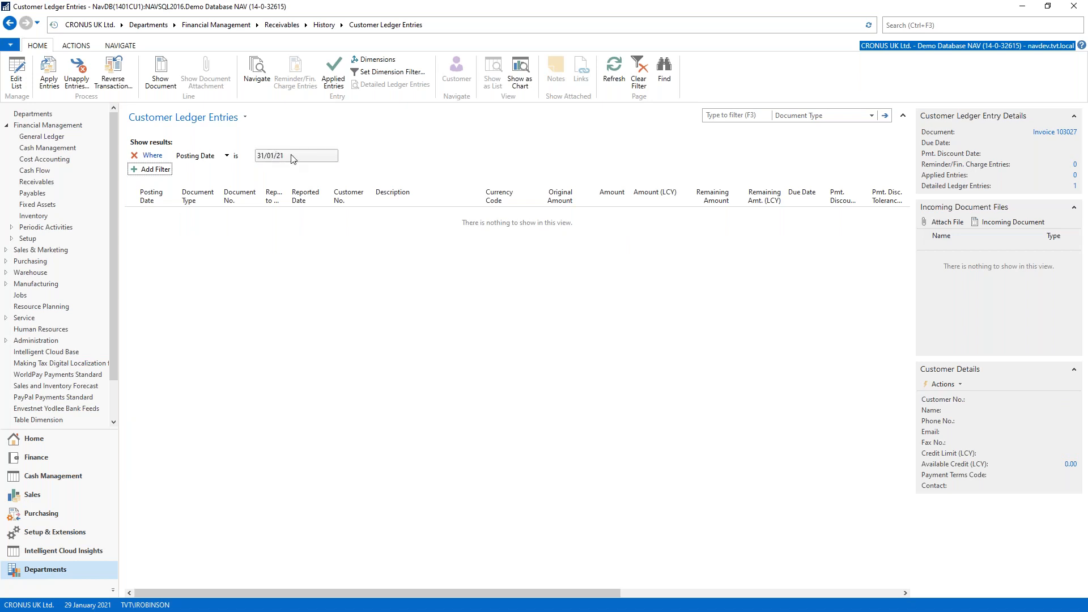
Filter the posting date by the end of the current month, using the shortcut cm
{"action": "left_click", "coordinate": [290, 157]}
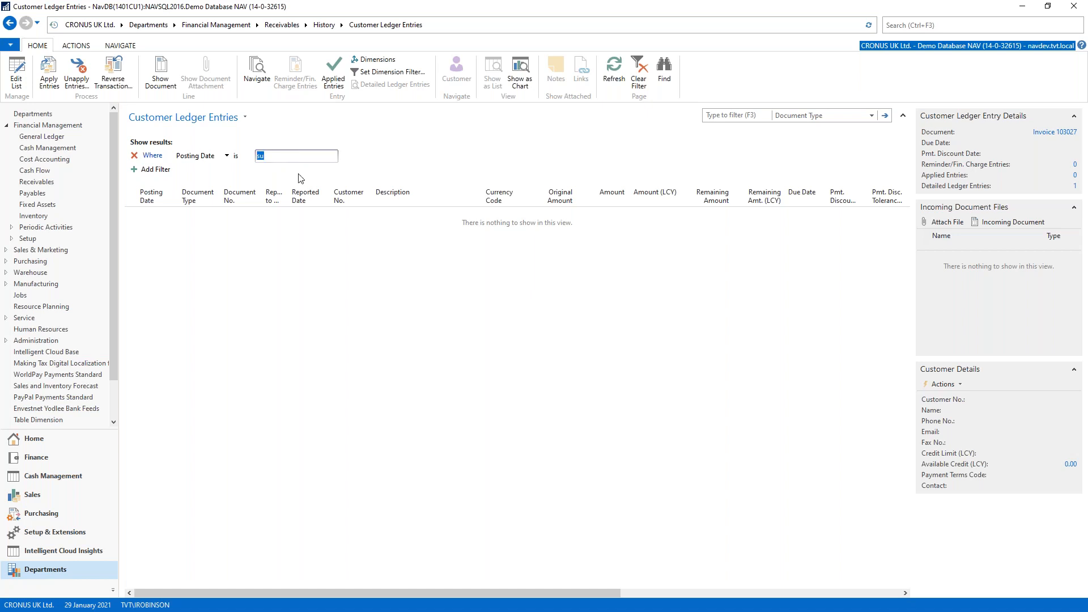
{"action": "type", "text": "cm"}
{"action": "key", "text": "Tab"}
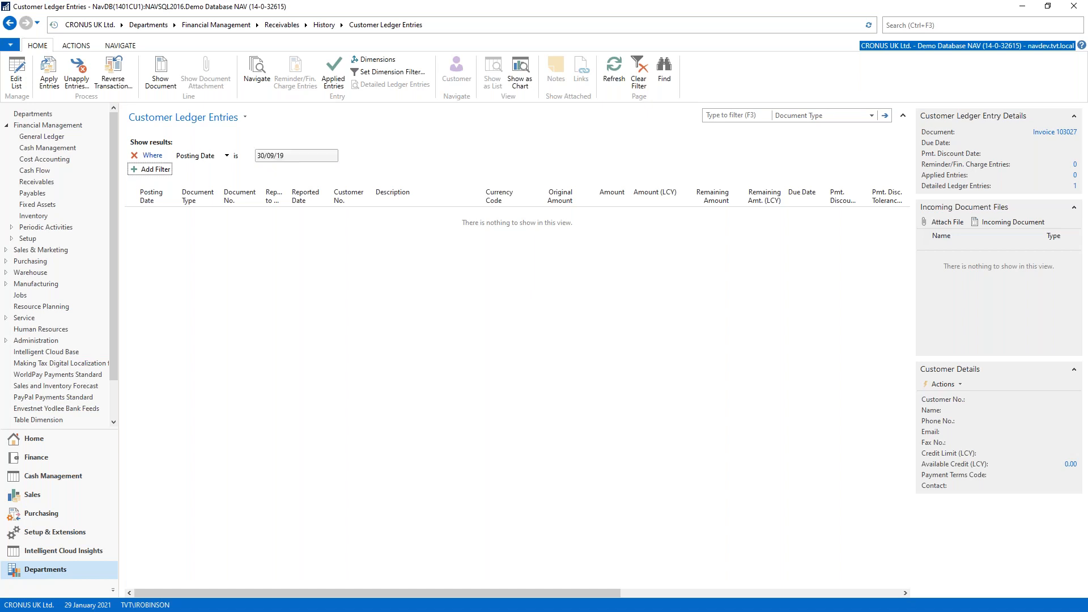
Change the posting date shortcut to cw to filter by the end of the current week
{"action": "left_click", "coordinate": [291, 158]}
{"action": "key", "text": "BackSpace"}
{"action": "type", "text": "cm"}
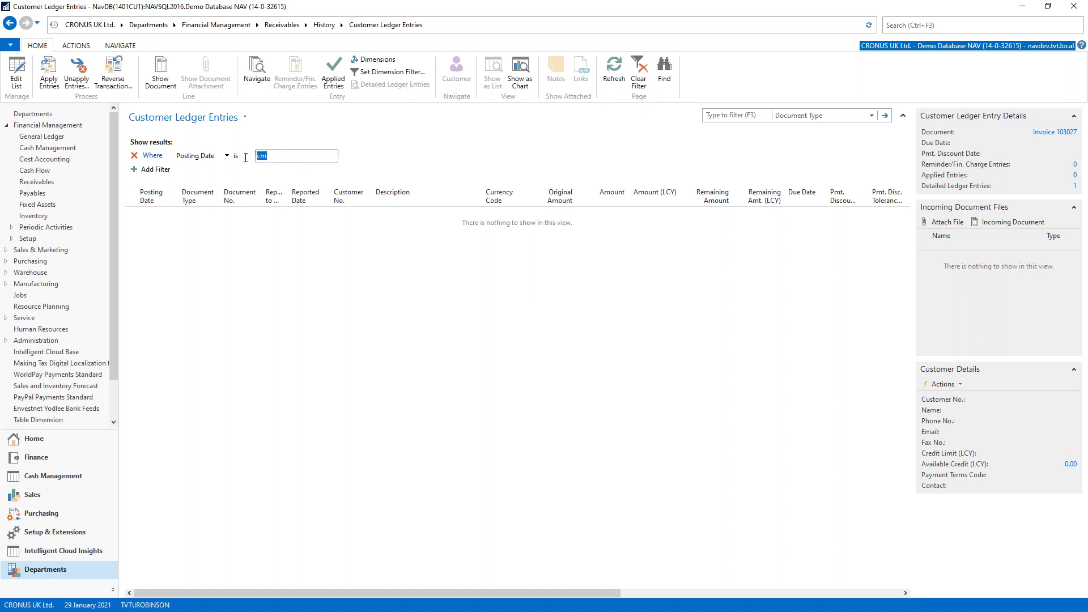
{"action": "key", "text": "BackSpace"}
{"action": "type", "text": "w"}
{"action": "key", "text": "Tab"}
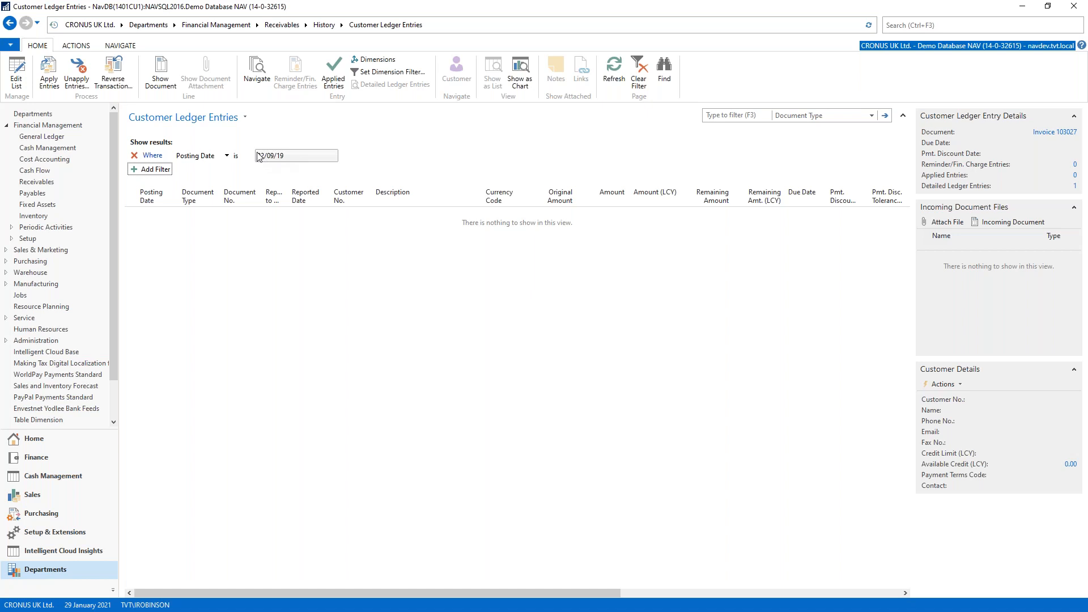
Filter the posting date by Monday with m, and extend it to Monday onwards with m.
{"action": "left_click", "coordinate": [292, 157]}
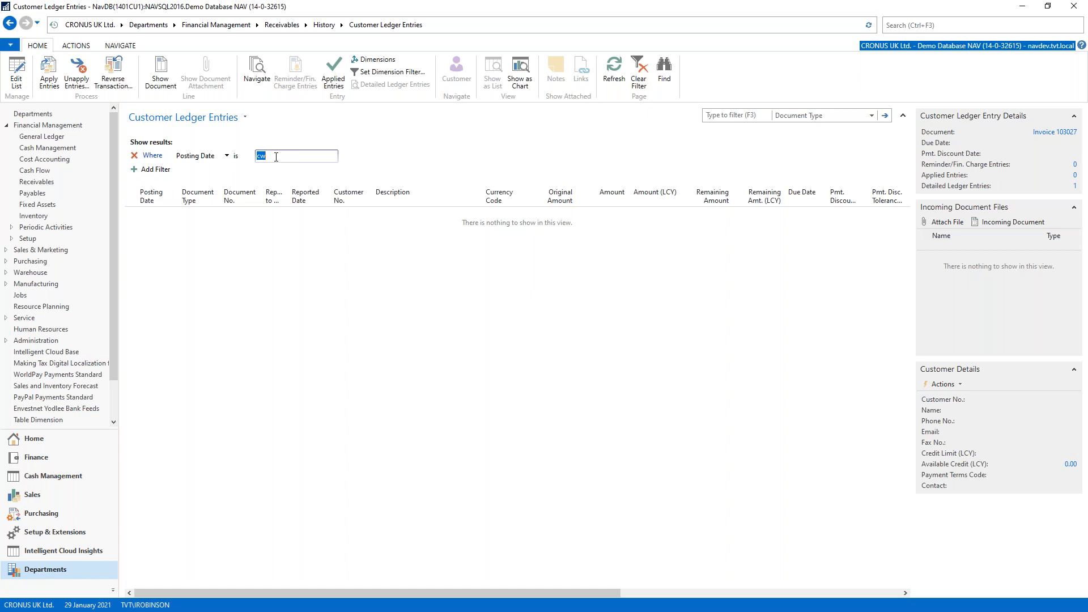
{"action": "type", "text": "m"}
{"action": "key", "text": "Return"}
{"action": "left_click", "coordinate": [280, 156]}
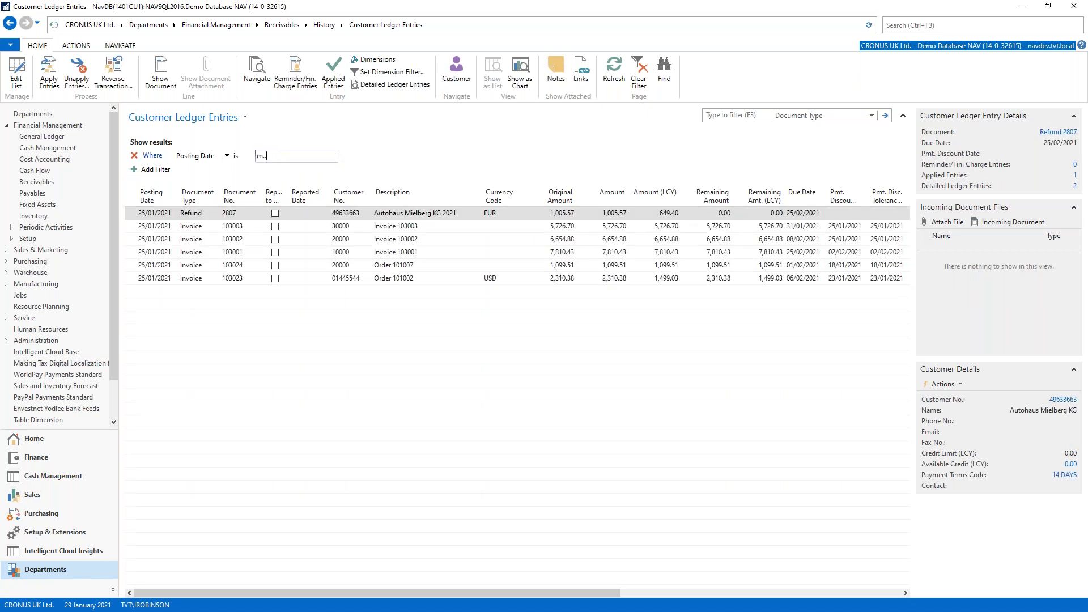
{"action": "type", "text": ".."}
{"action": "key", "text": "Tab"}
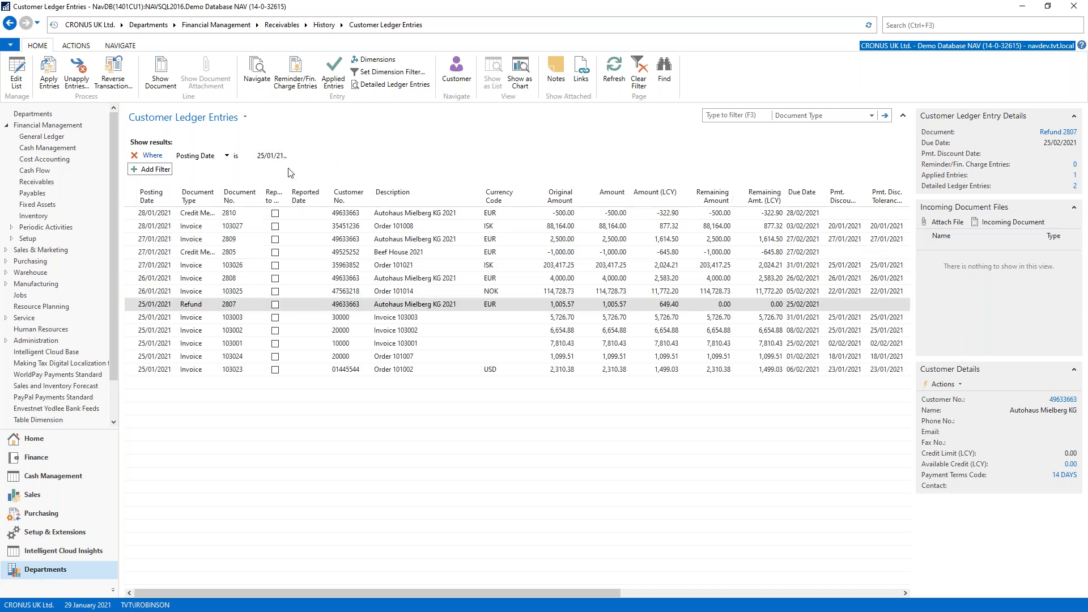
Change the posting date filter to everything up to Sunday, using ..su
{"action": "left_click", "coordinate": [303, 159]}
{"action": "left_click_drag", "start_coordinate": [271, 157], "coordinate": [252, 158]}
{"action": "type", "text": "..su"}
{"action": "key", "text": "Tab"}
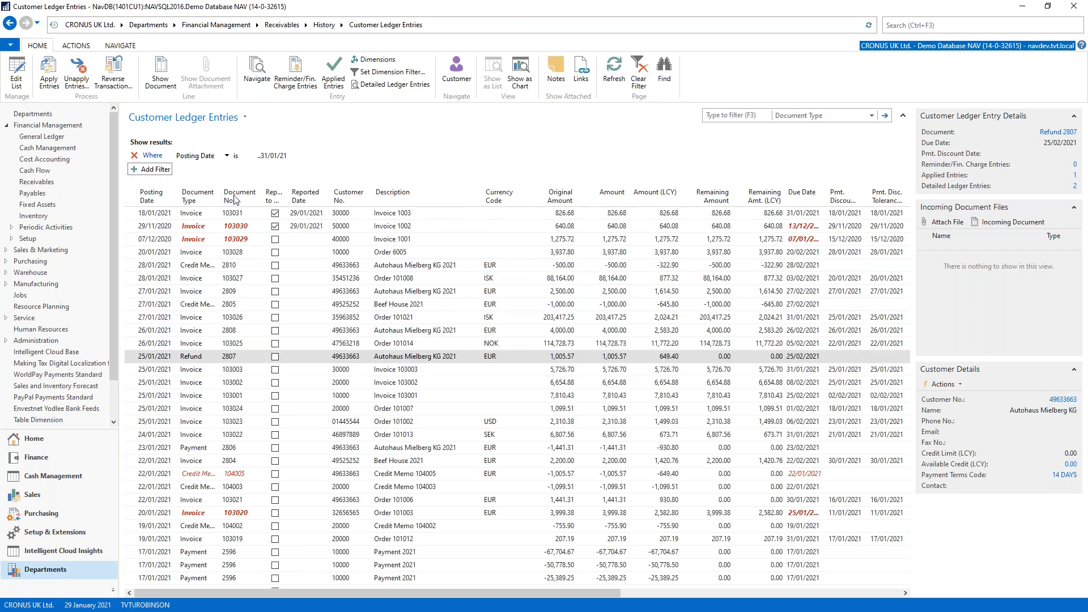
{"action": "left_click", "coordinate": [269, 156]}
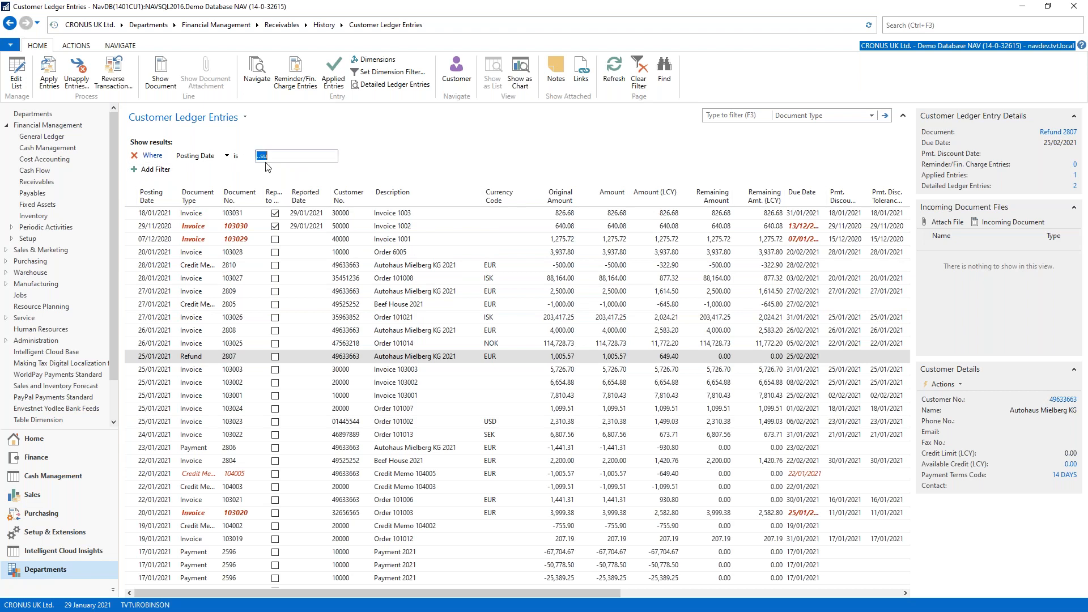
{"action": "key", "text": "shift+Tab"}
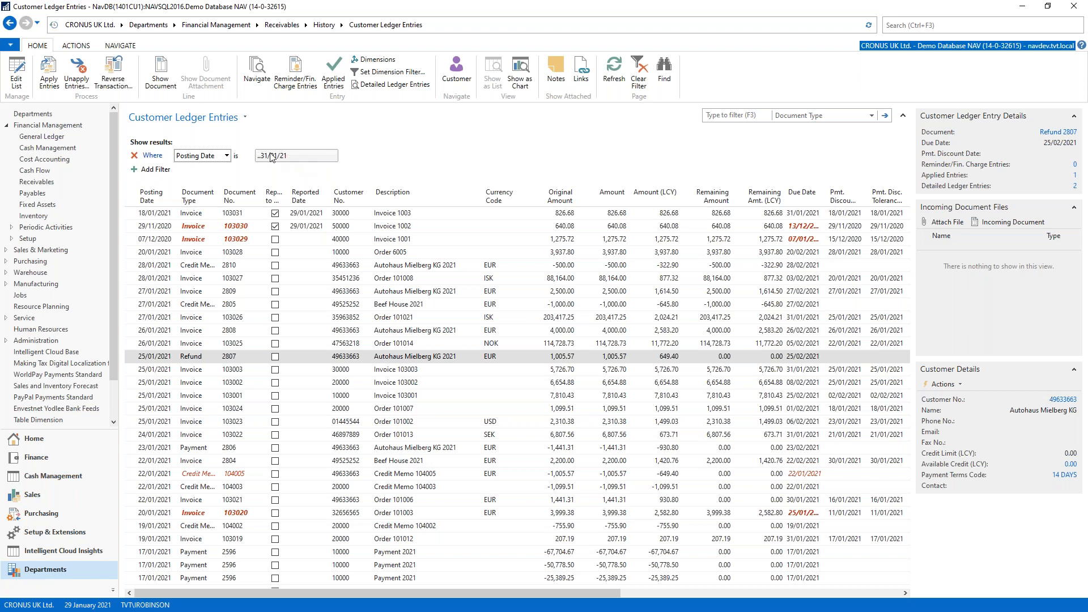
Add a second filter on Amount (LCY) and set it to >=1000
{"action": "left_click", "coordinate": [297, 155]}
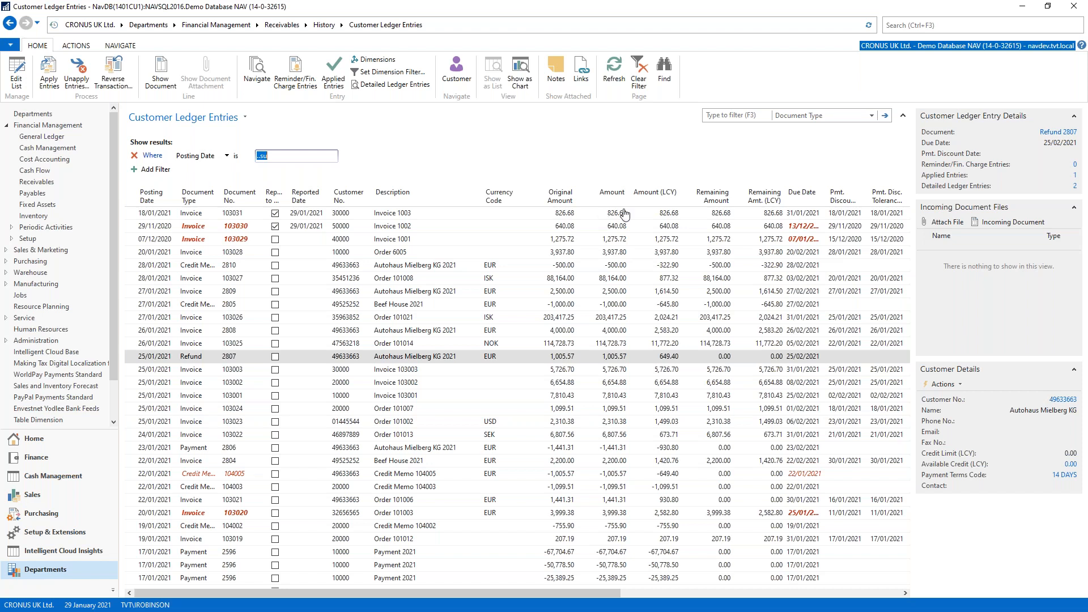
{"action": "left_click", "coordinate": [137, 170]}
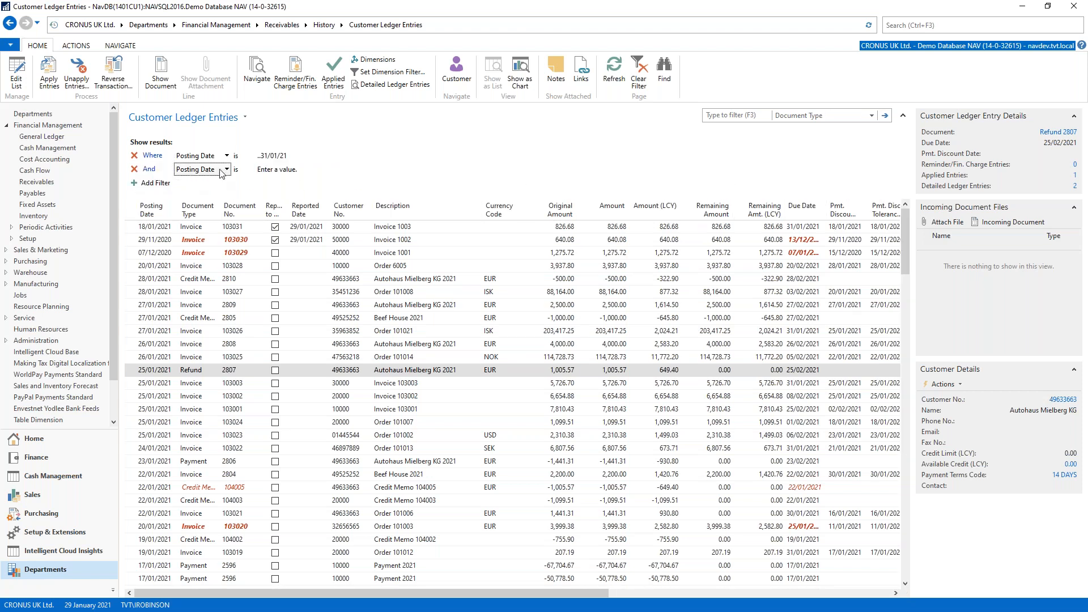
{"action": "left_click", "coordinate": [226, 169]}
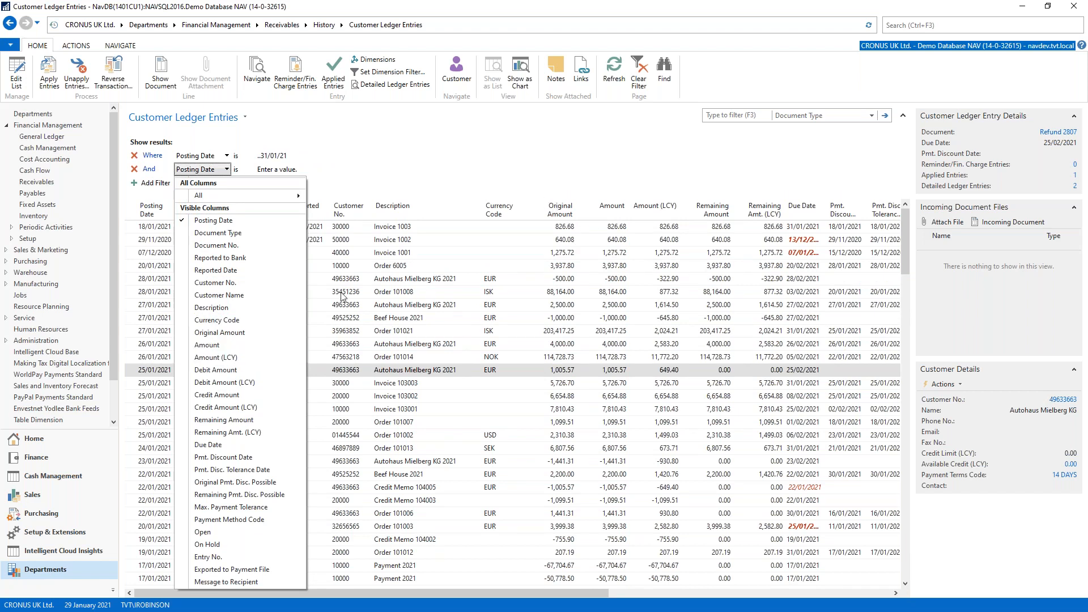
{"action": "left_click", "coordinate": [229, 357]}
{"action": "left_click", "coordinate": [297, 170]}
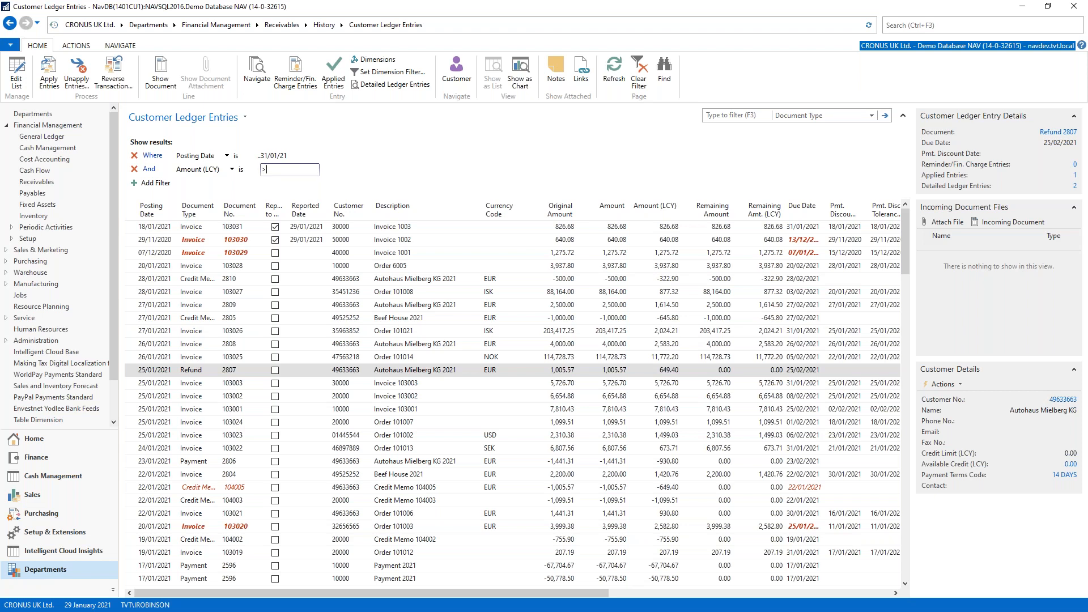
{"action": "type", "text": "000"}
{"action": "key", "text": "BackSpace"}
{"action": "type", "text": "<"}
{"action": "key", "text": "BackSpace"}
{"action": "type", "text": ">="}
{"action": "key", "text": "Return"}
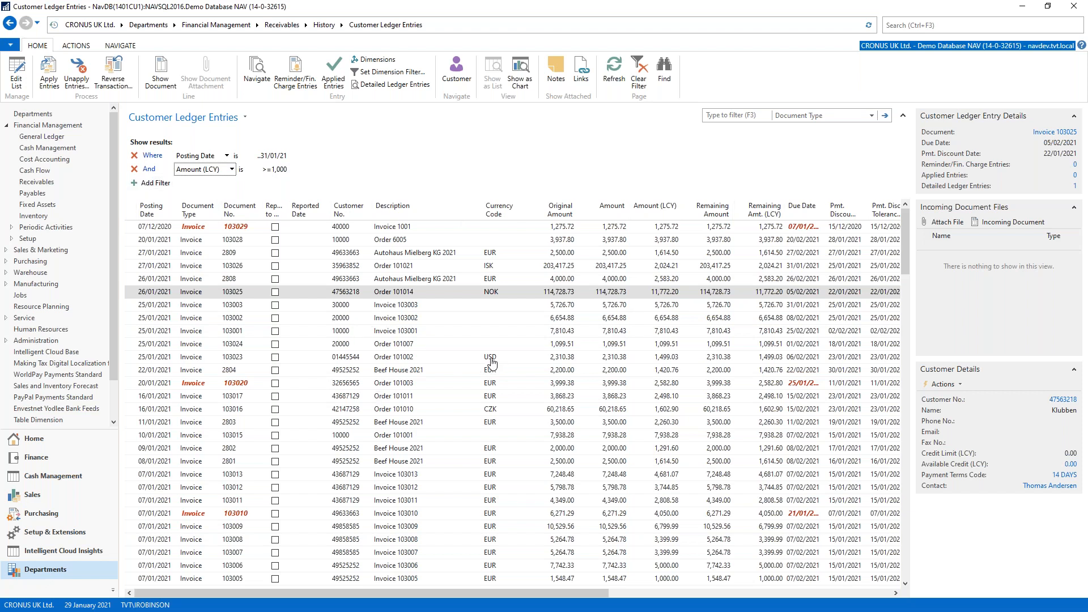
Add a third filter on Currency Code and set it to USD
{"action": "left_click", "coordinate": [135, 184]}
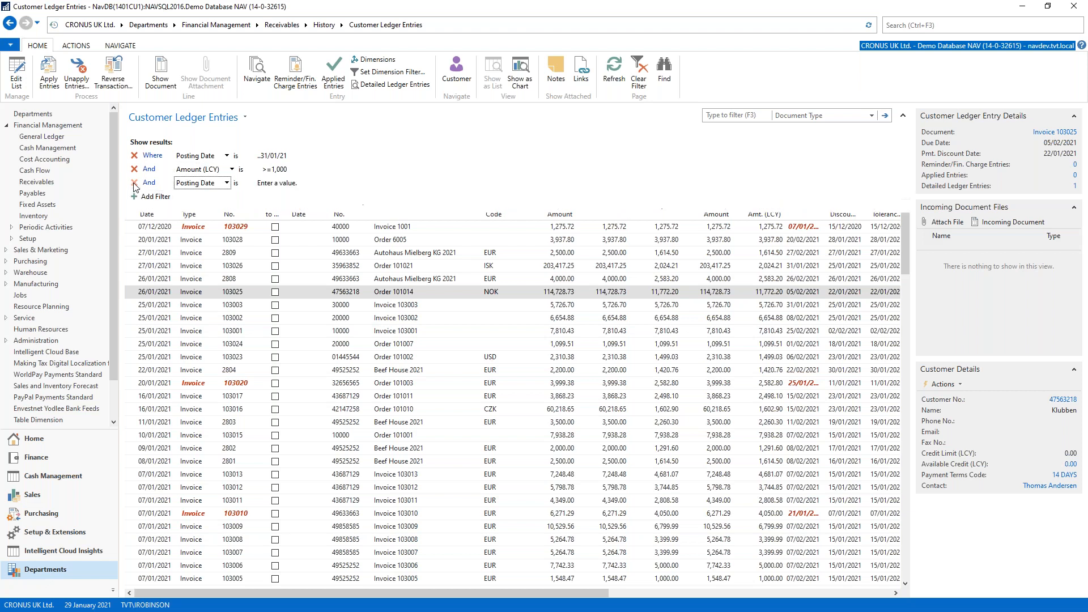
{"action": "left_click", "coordinate": [227, 184]}
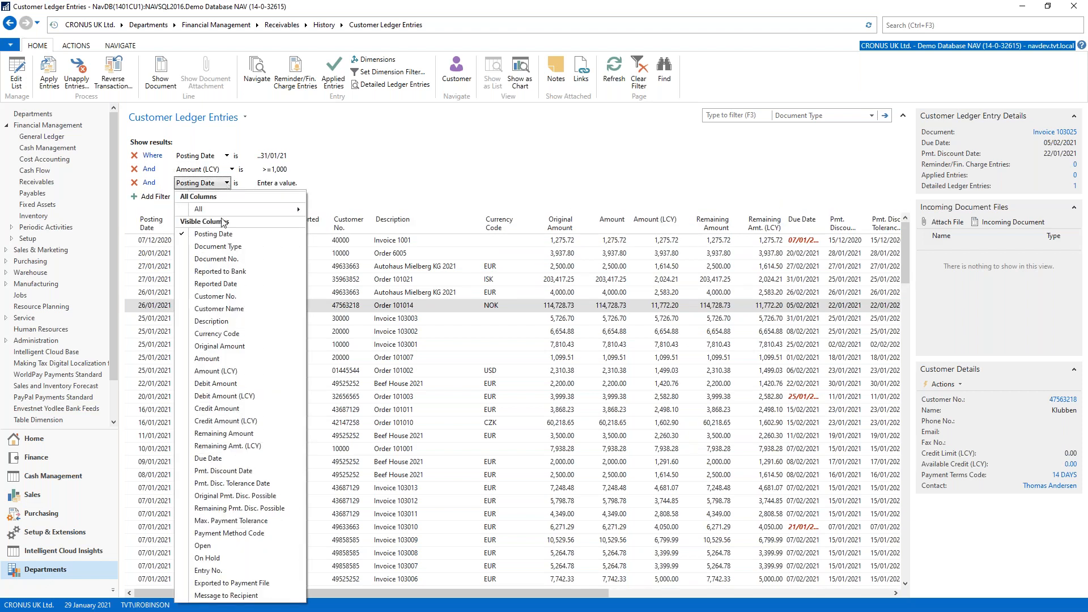
{"action": "left_click", "coordinate": [227, 334]}
{"action": "left_click", "coordinate": [272, 183]}
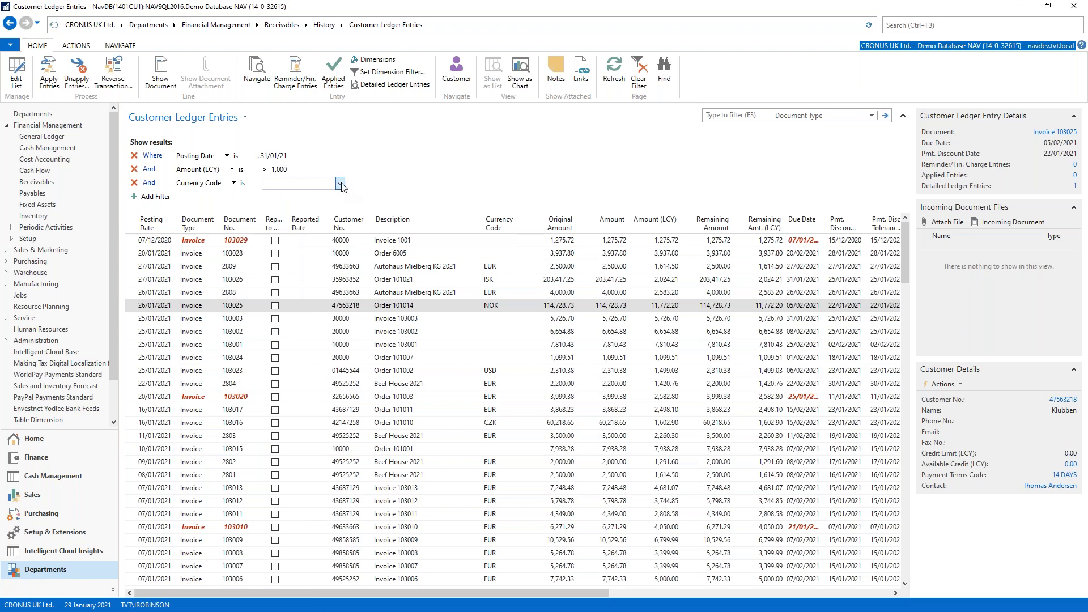
{"action": "left_click", "coordinate": [340, 184]}
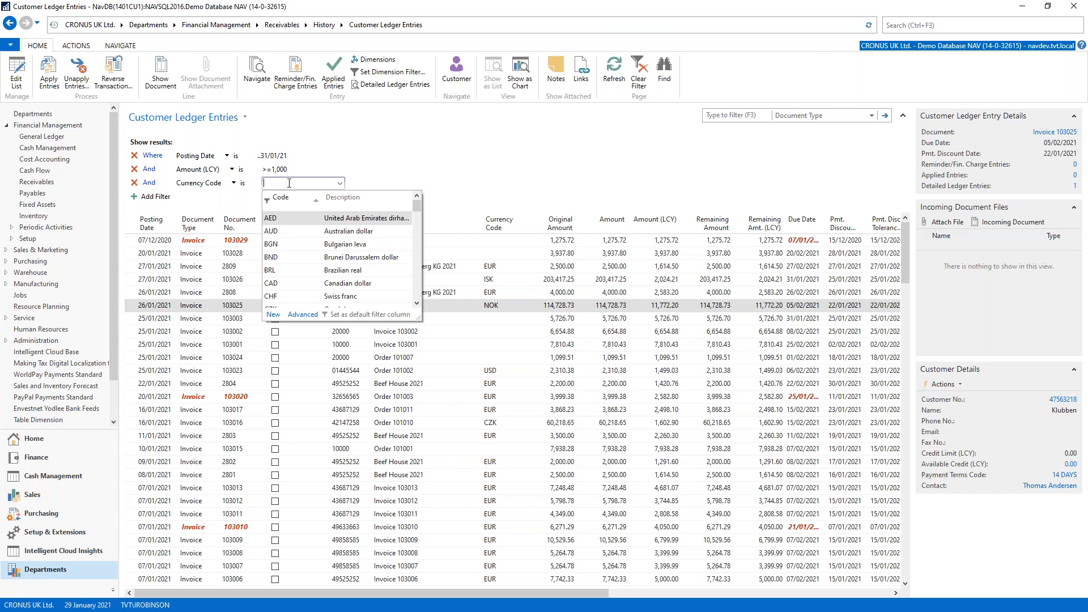
{"action": "type", "text": "USD"}
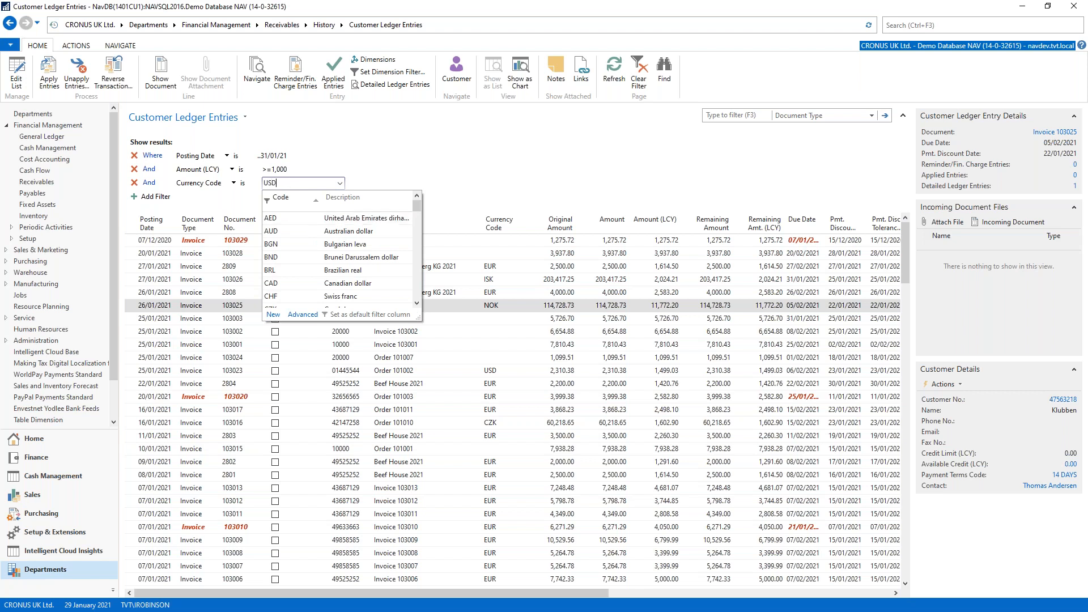
{"action": "key", "text": "Return"}
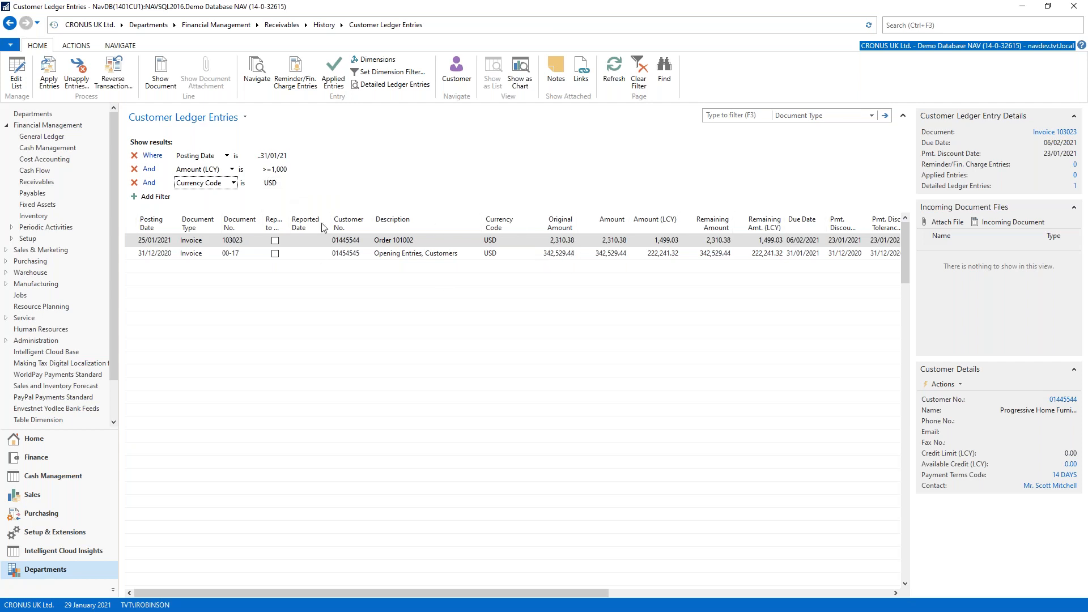
Replace the USD filter with a Currency Code filter for blank values, using two single quotes ('')
{"action": "left_click", "coordinate": [134, 183]}
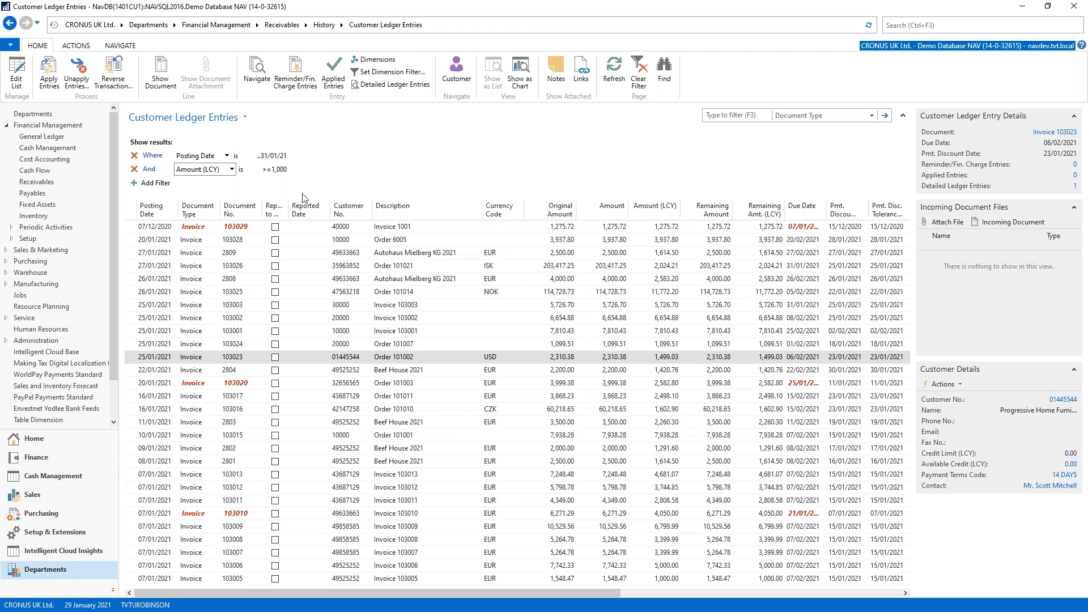
{"action": "left_click", "coordinate": [137, 183]}
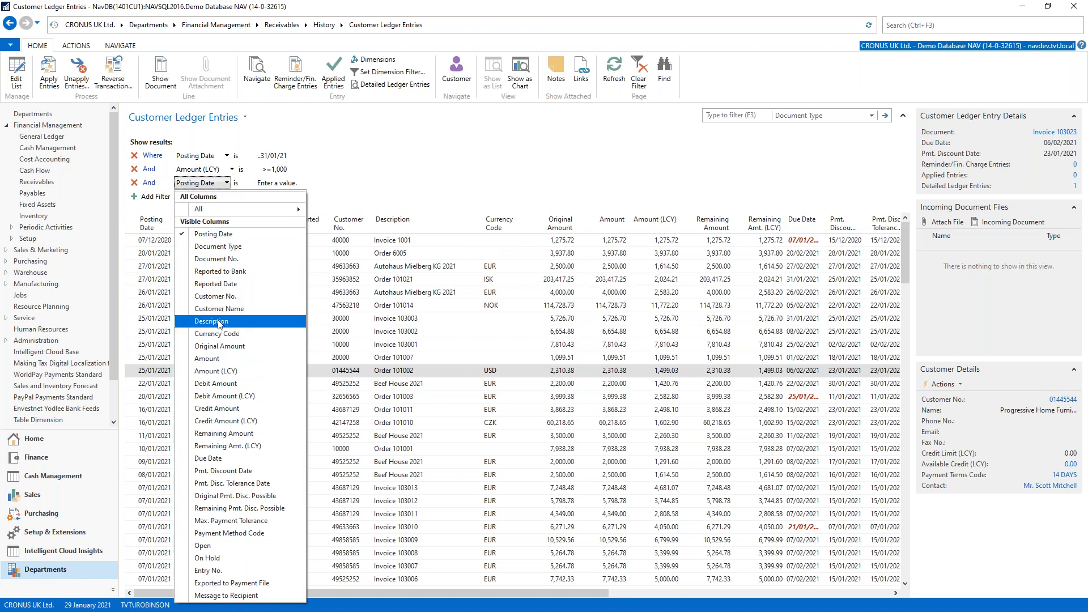
{"action": "left_click", "coordinate": [221, 334]}
{"action": "left_click", "coordinate": [308, 183]}
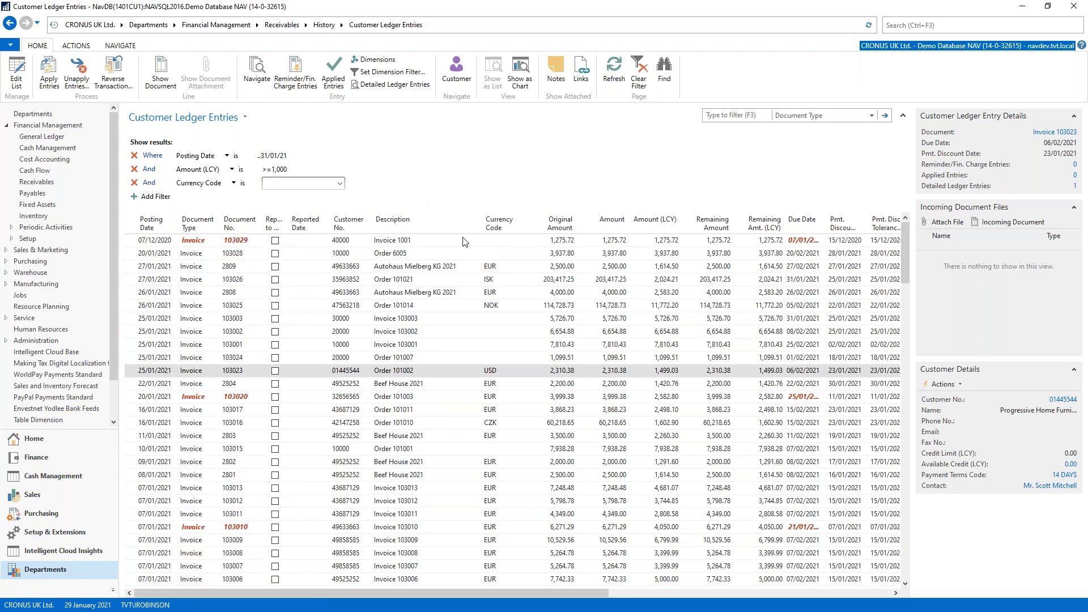
{"action": "key", "text": "Tab"}
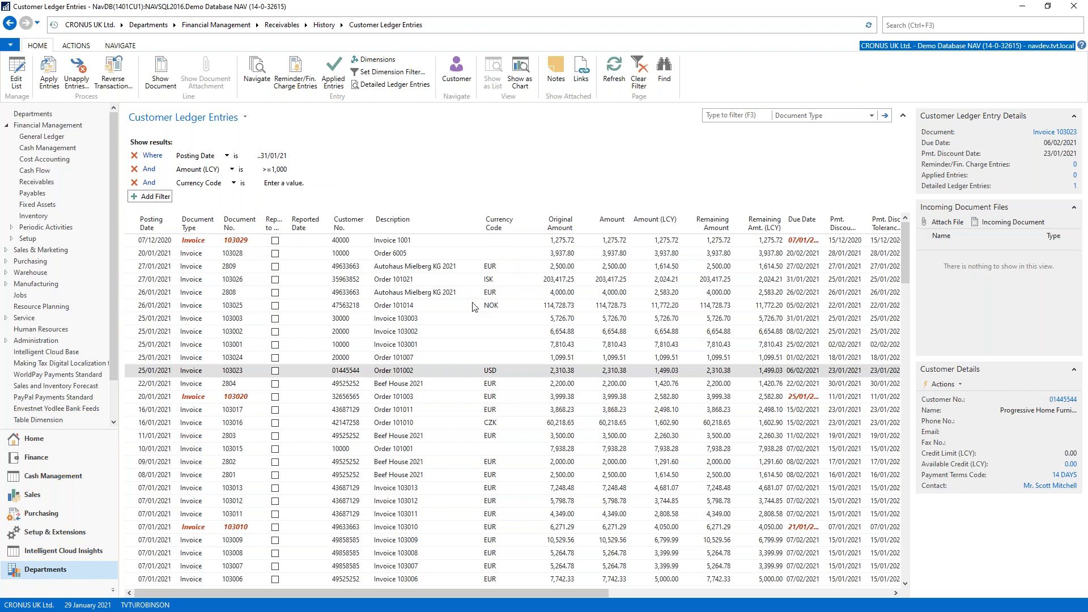
{"action": "left_click", "coordinate": [287, 183]}
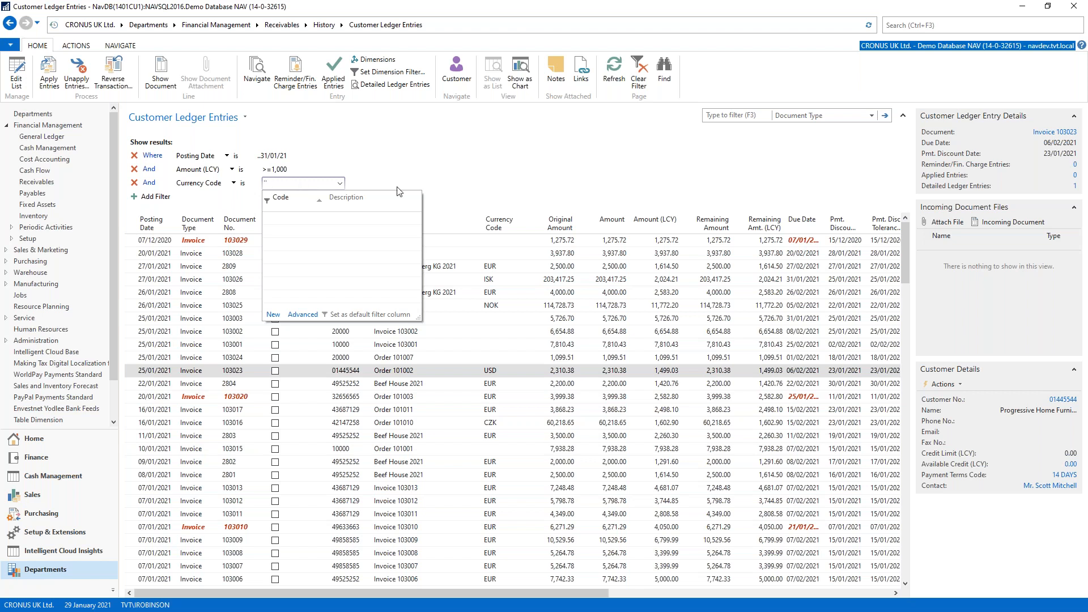
{"action": "key", "text": "Tab"}
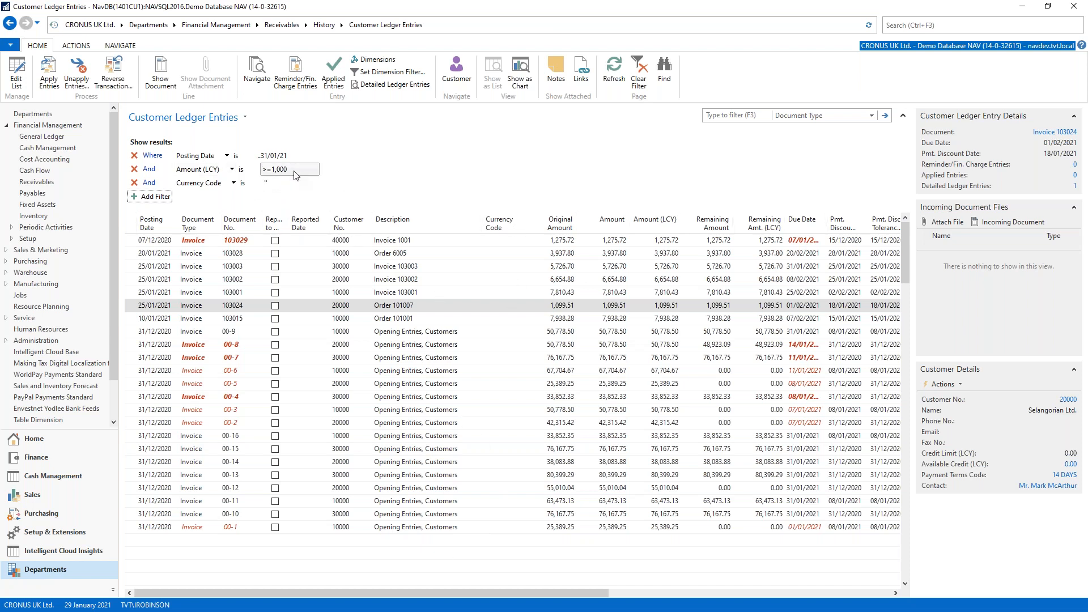
Change the Amount (LCY) filter to the range 1000..2000
{"action": "left_click", "coordinate": [267, 169]}
{"action": "type", "text": "="}
{"action": "left_click", "coordinate": [278, 171]}
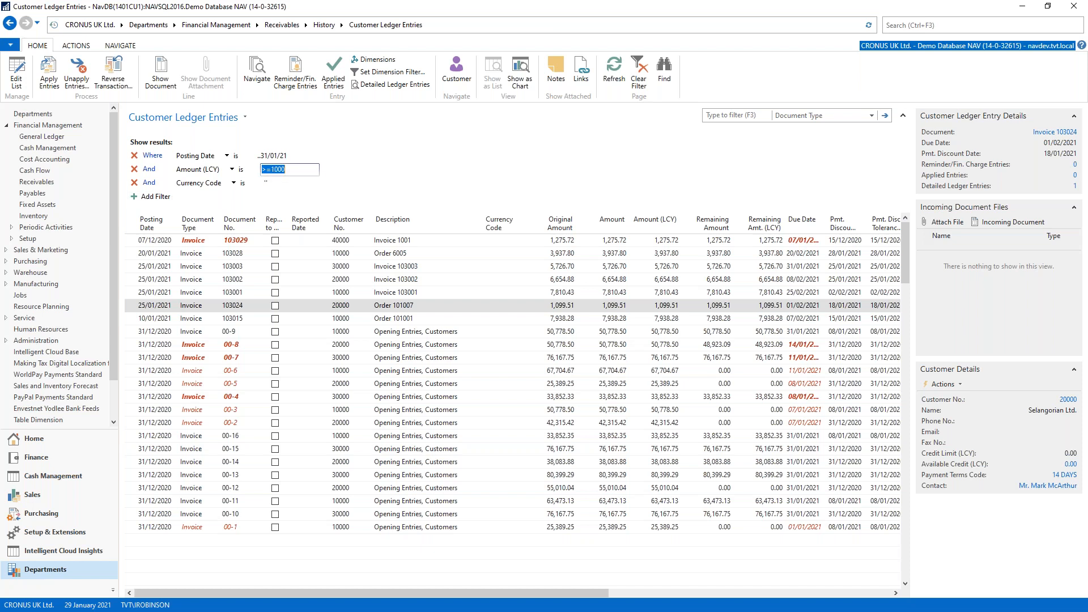
{"action": "left_click", "coordinate": [273, 170]}
{"action": "key", "text": "BackSpace"}
{"action": "key", "text": "BackSpace"}
{"action": "key", "text": "Tab"}
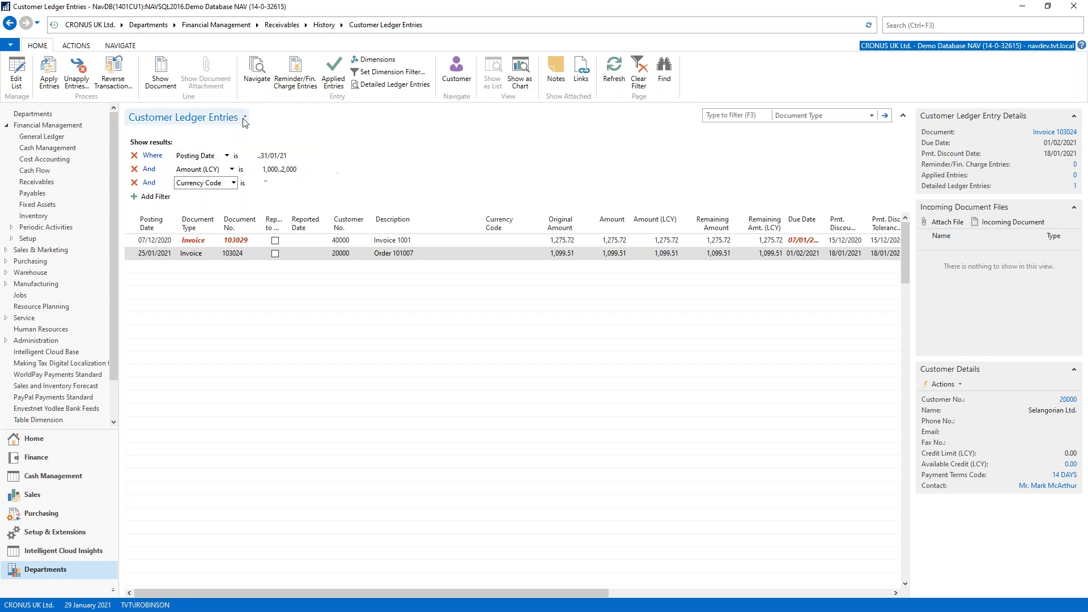
Turn on Limit totals for the ledger entries and add a Date Filter line without a value
{"action": "left_click", "coordinate": [177, 117]}
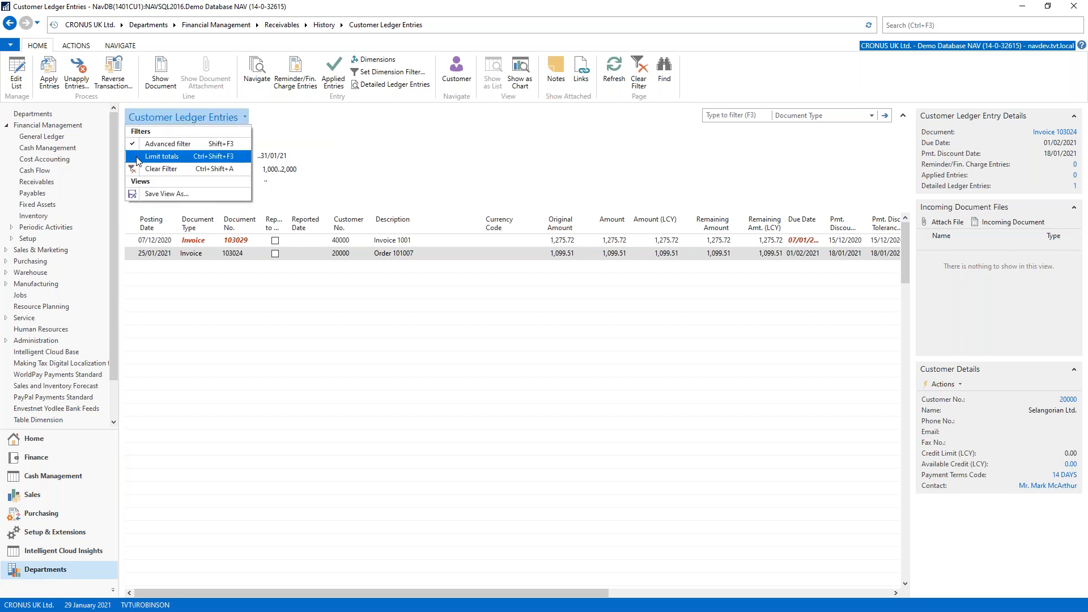
{"action": "left_click", "coordinate": [164, 157]}
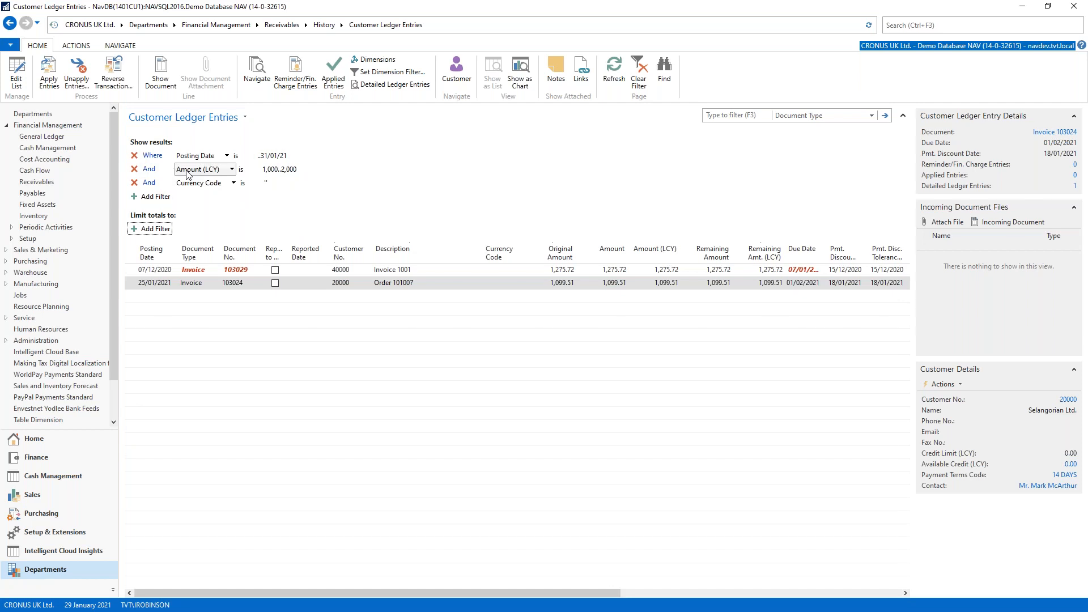
{"action": "left_click", "coordinate": [133, 229]}
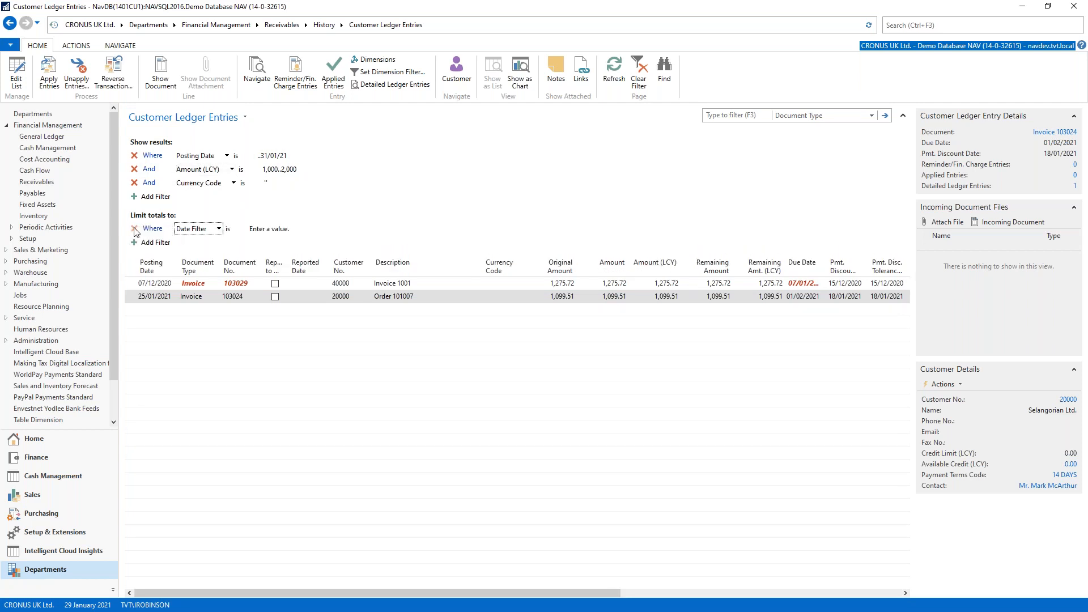
{"action": "left_click", "coordinate": [217, 229]}
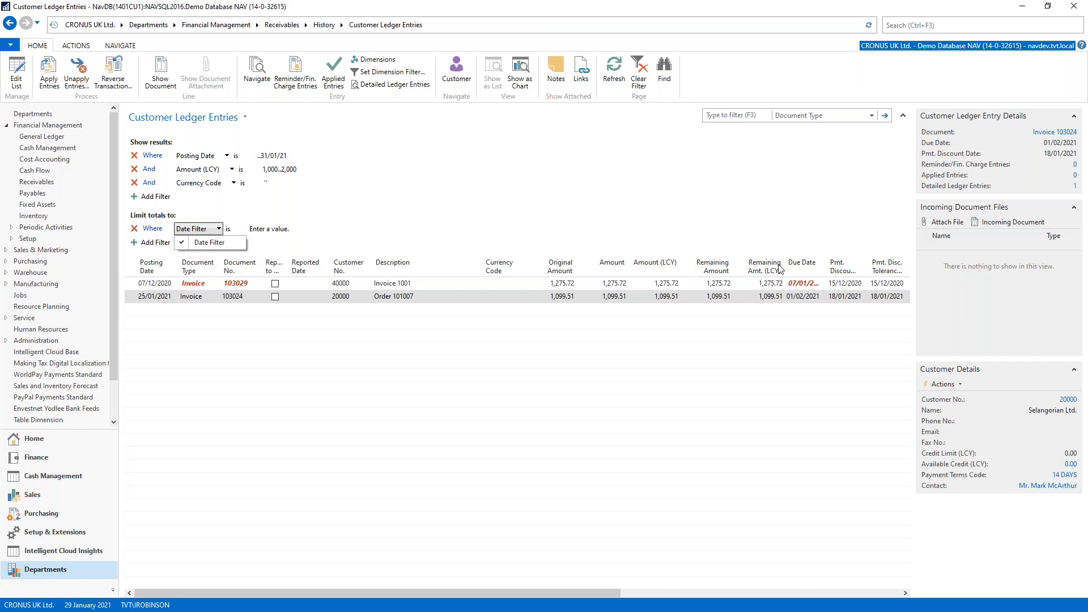
{"action": "left_click", "coordinate": [265, 229]}
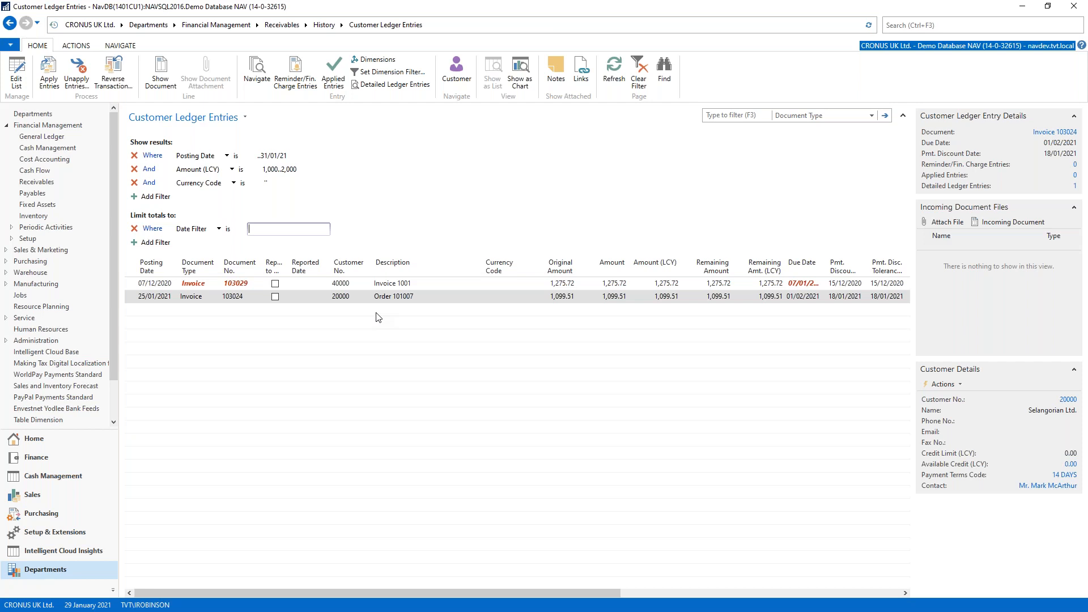
Select all the filtered ledger entries and show the row commands, such as Copy Rows
{"action": "left_click", "coordinate": [134, 269]}
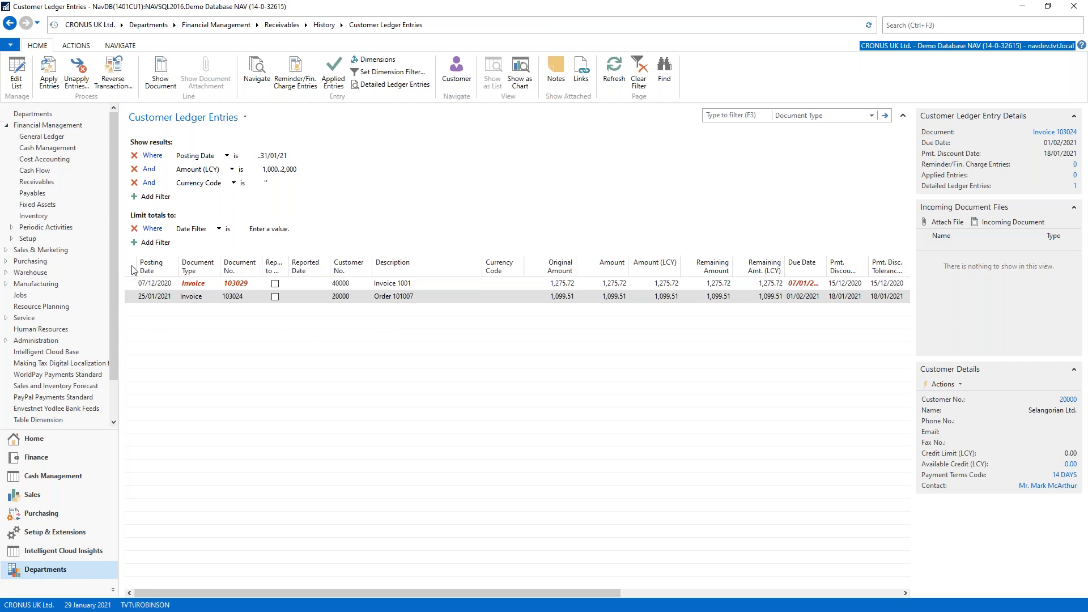
{"action": "left_click", "coordinate": [134, 269]}
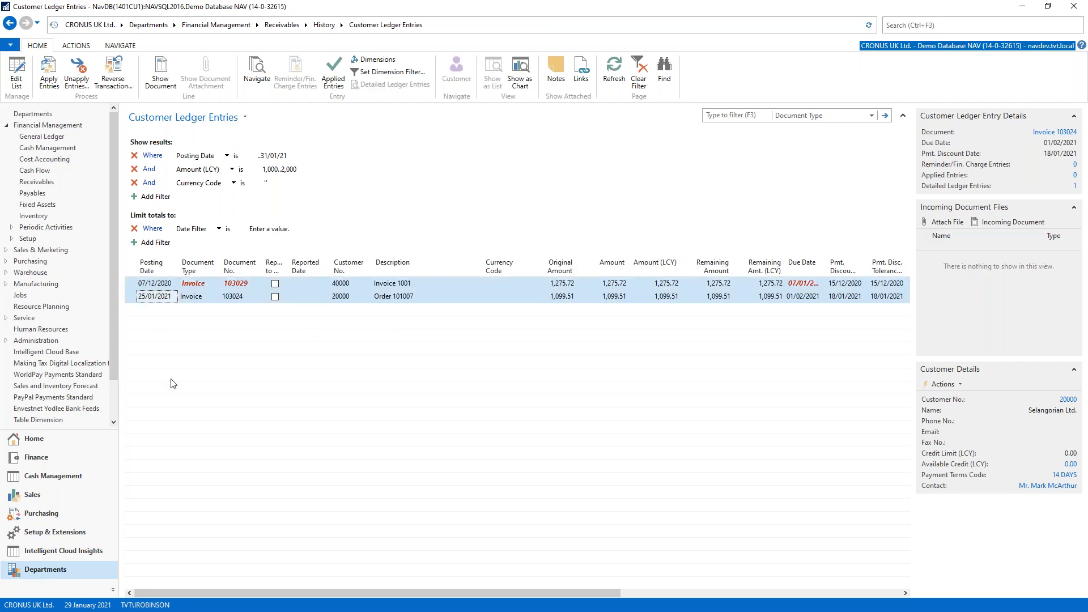
{"action": "right_click", "coordinate": [132, 293]}
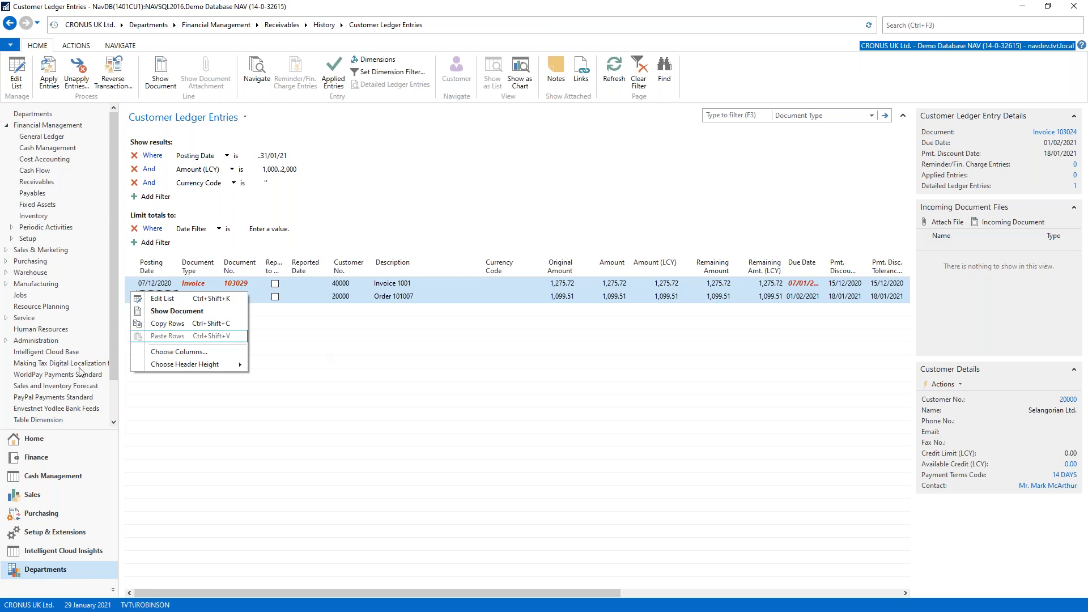
Open the Customers list and filter the No. field for three specific customer numbers separated by the | (or) operator
{"action": "left_click", "coordinate": [39, 441]}
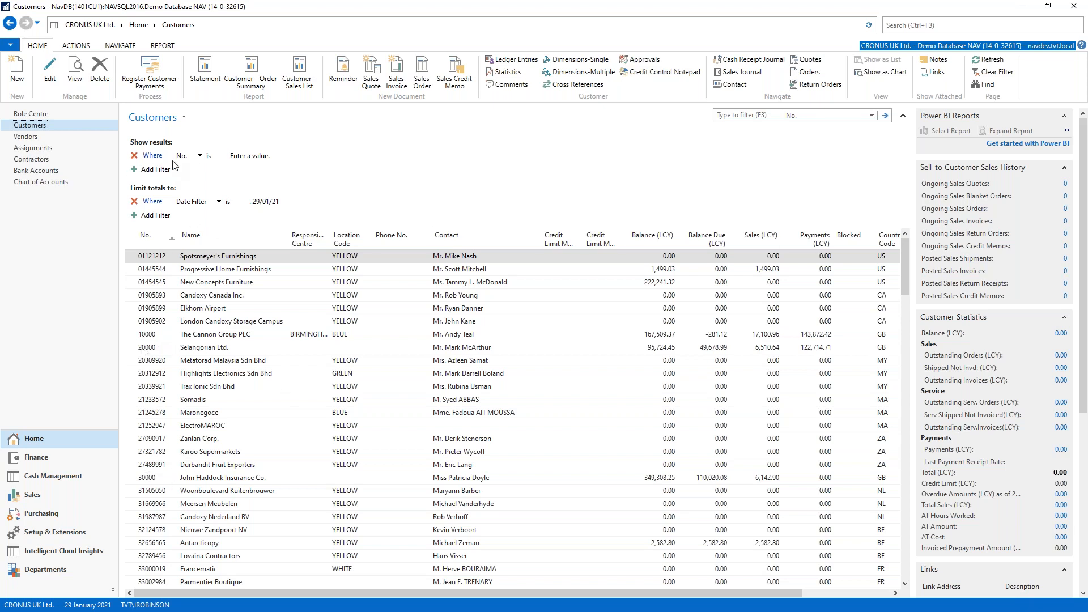
{"action": "left_click", "coordinate": [297, 154]}
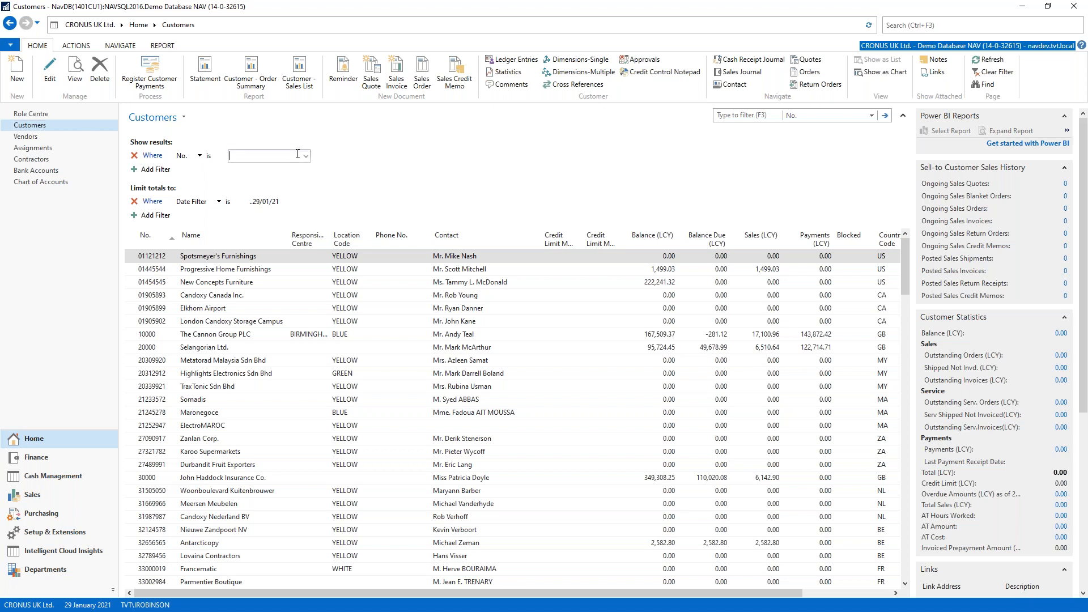
{"action": "type", "text": "10000|"}
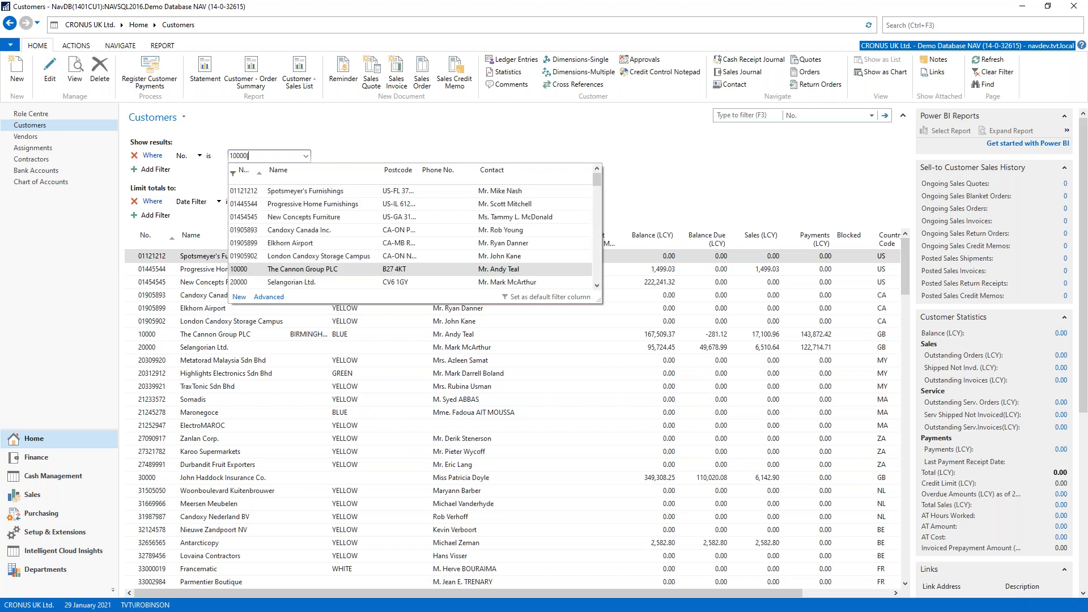
{"action": "type", "text": "20000"}
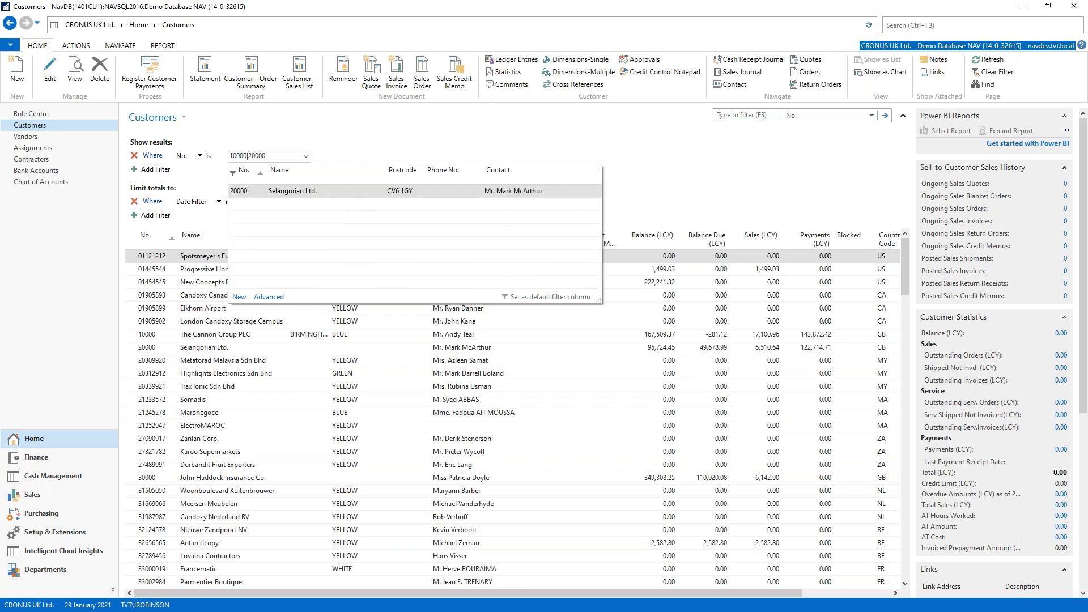
{"action": "type", "text": "|30000"}
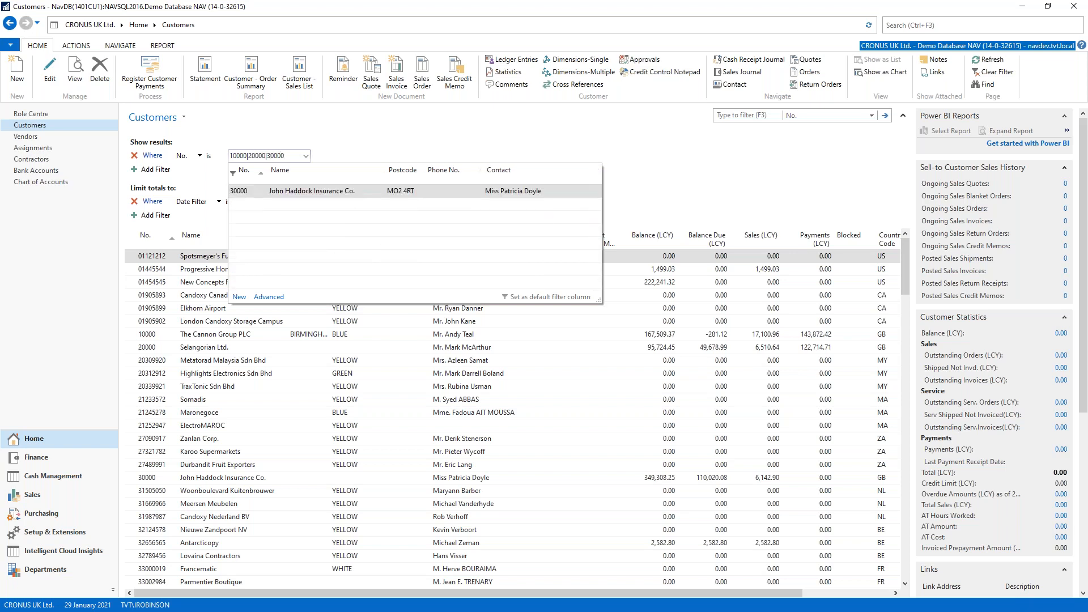
{"action": "key", "text": "Tab"}
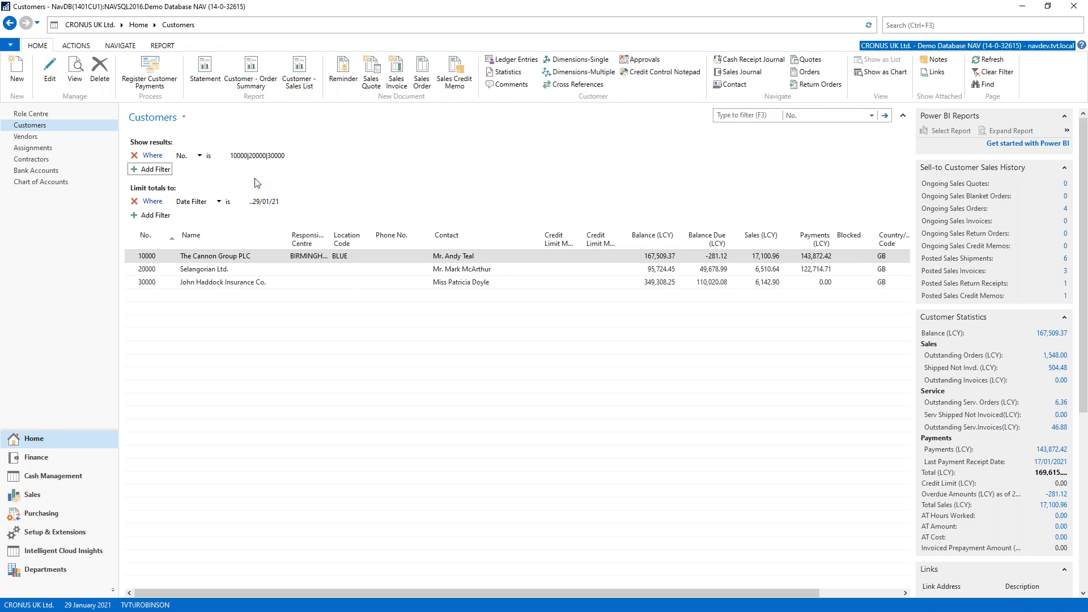
Change the Customers list's No. filter to the wildcard expression 1*
{"action": "left_click", "coordinate": [291, 157]}
{"action": "left_click_drag", "start_coordinate": [288, 155], "coordinate": [232, 155]}
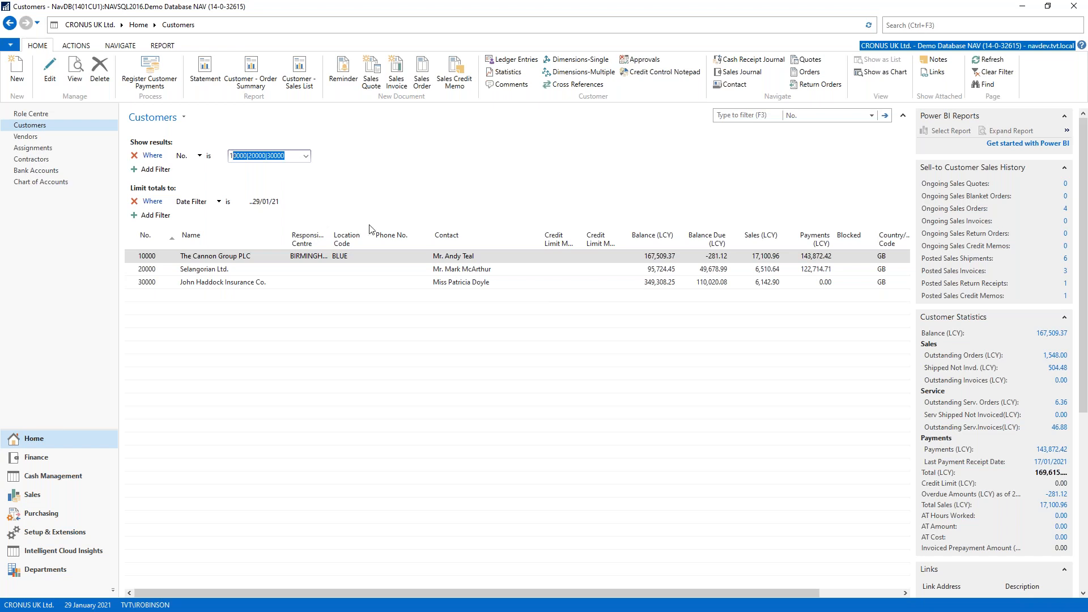
{"action": "type", "text": "*"}
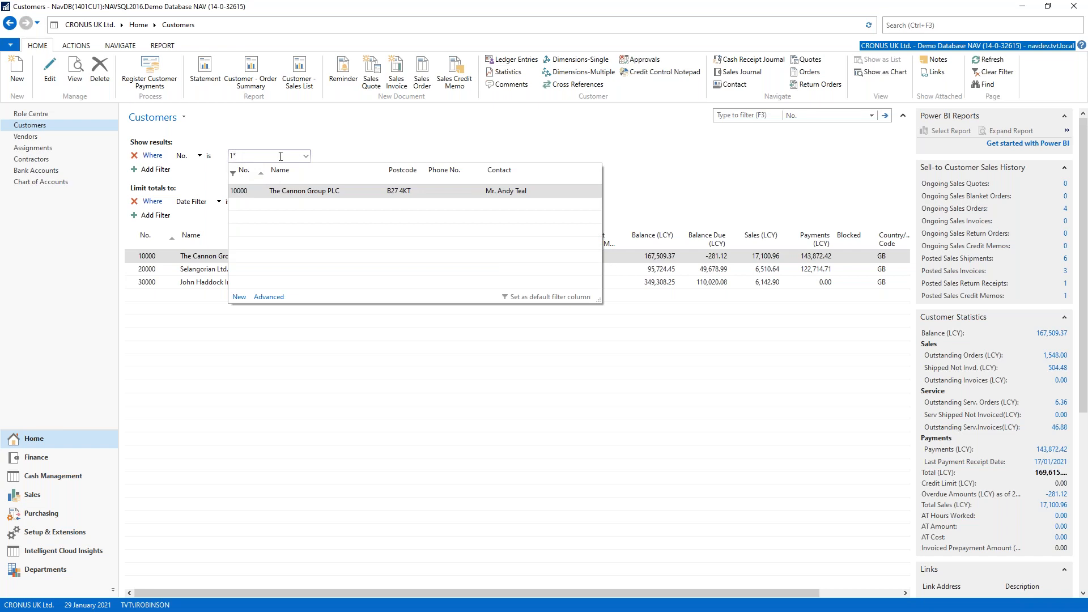
{"action": "left_click", "coordinate": [333, 154]}
{"action": "key", "text": "Tab"}
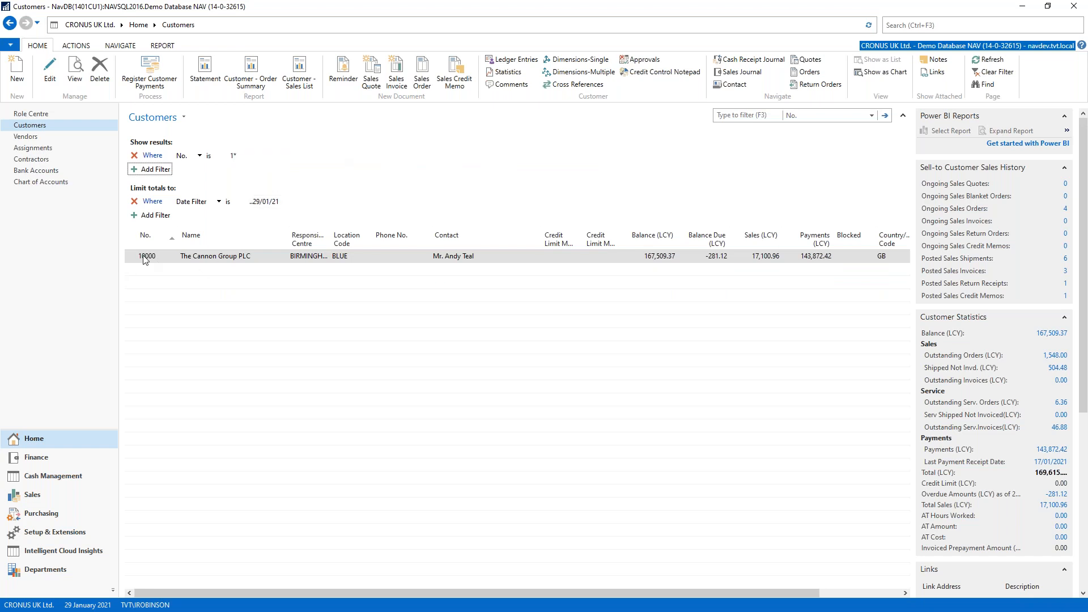
Change the No. filter to 2* so that it matches customer numbers starting with 2
{"action": "left_click", "coordinate": [236, 156]}
{"action": "type", "text": "2"}
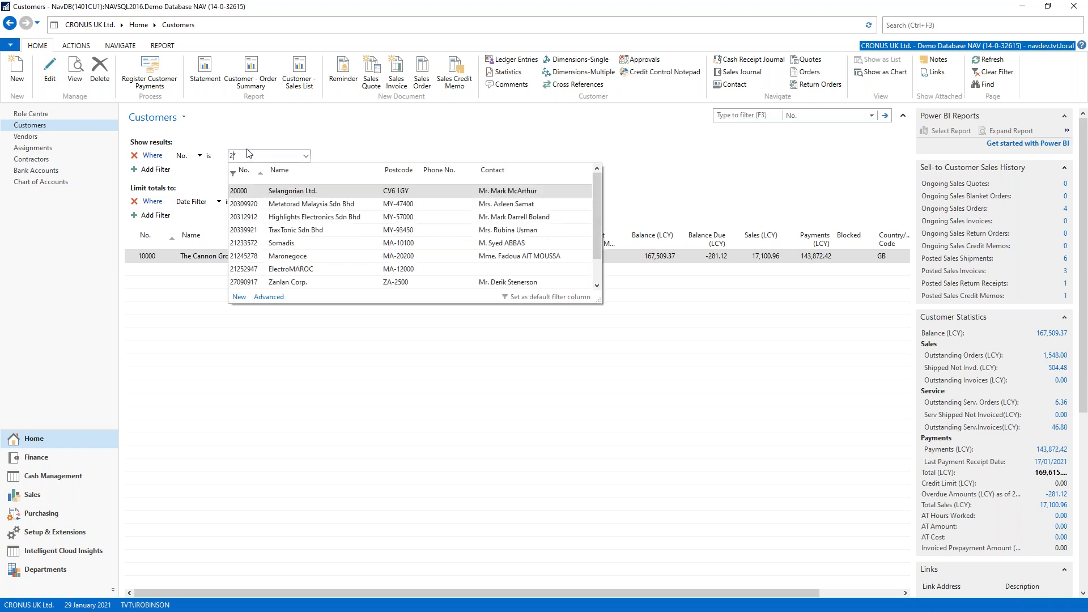
{"action": "key", "text": "Tab"}
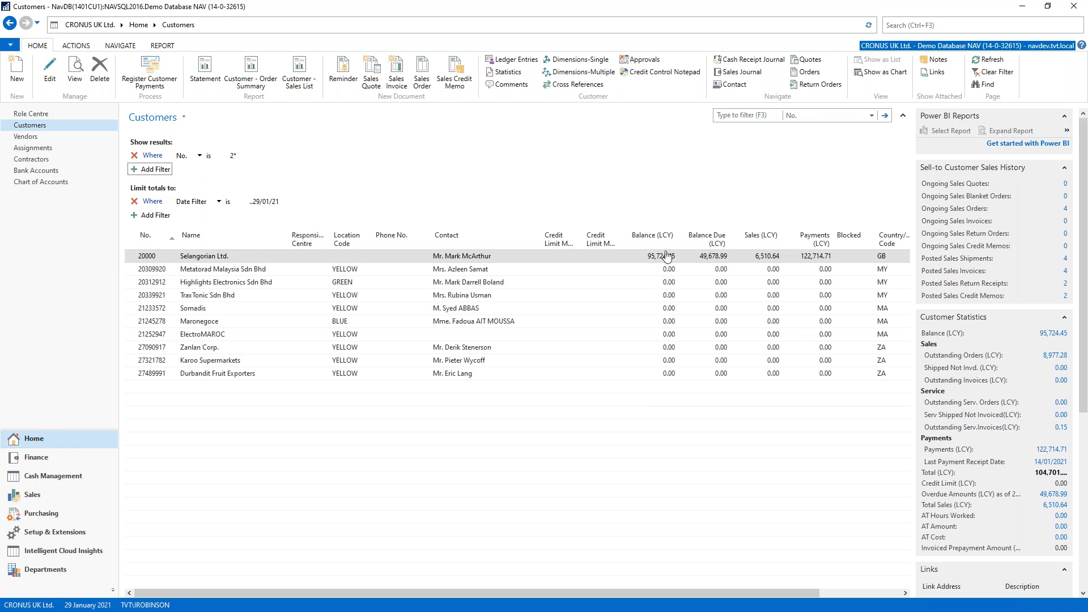
Replace the No. filter with a .. range from The Cannon Group PLC's number to Selangorian Ltd.'s number
{"action": "left_click", "coordinate": [233, 156]}
{"action": "double_click", "coordinate": [243, 156]}
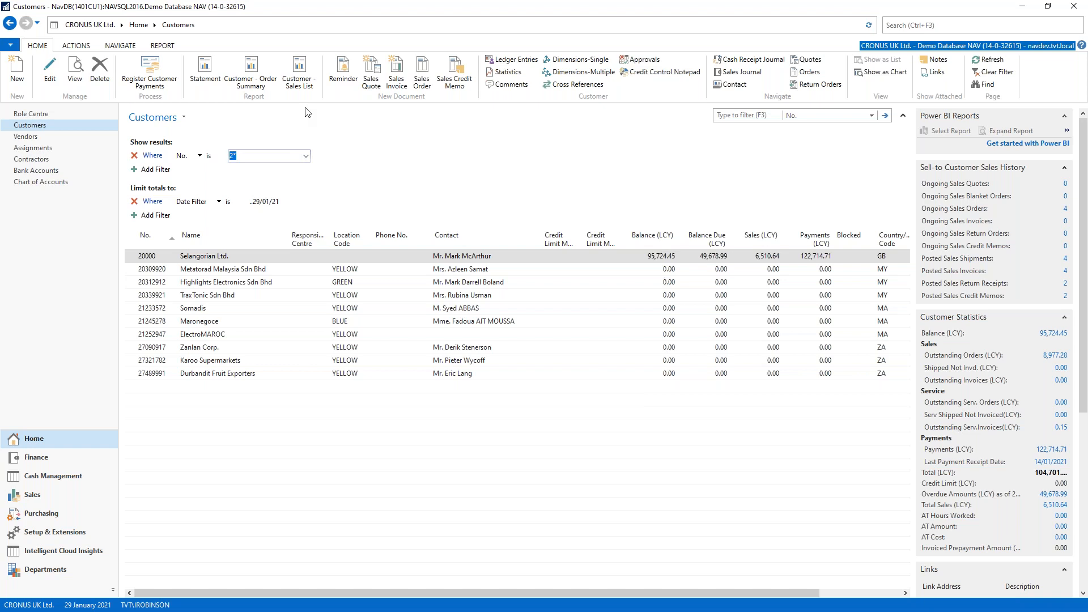
{"action": "type", "text": "10000..20000"}
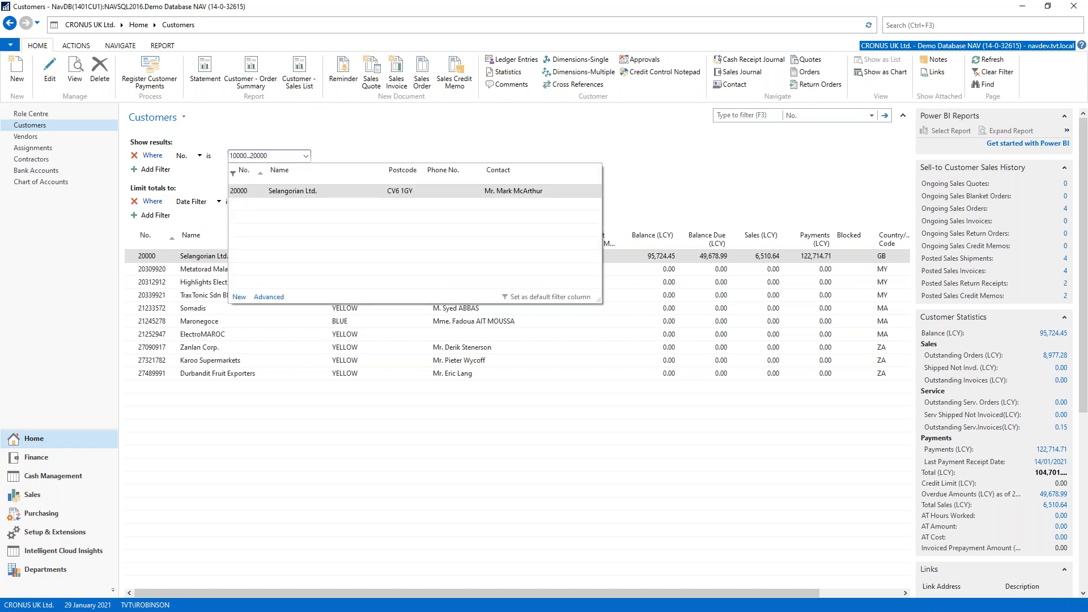
{"action": "key", "text": "Return"}
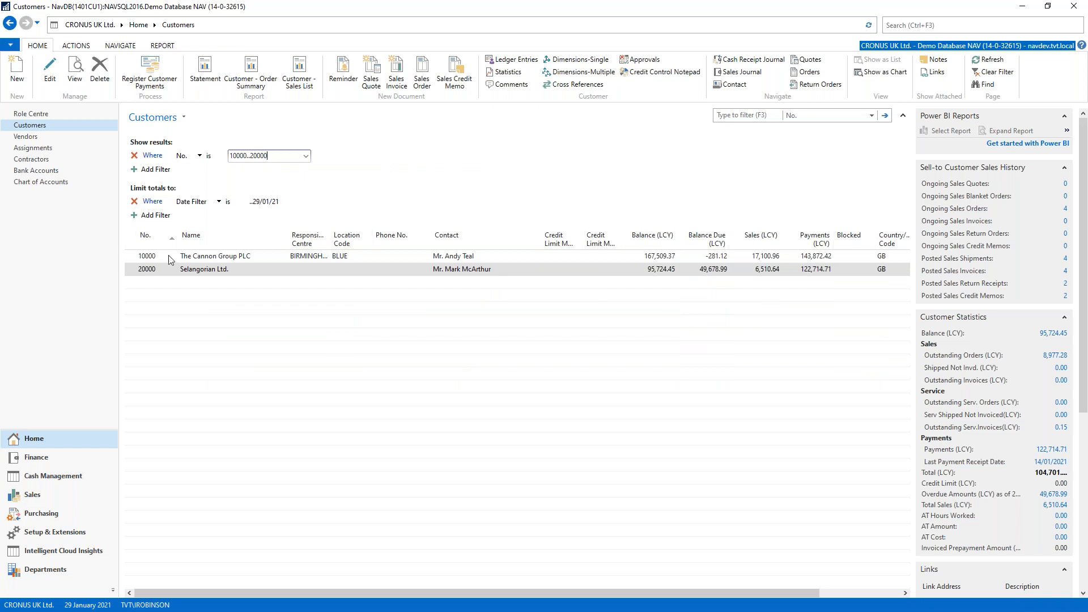
Extend the No. range to John Haddock Insurance Co.'s number and select the rows from Metatorad Malaysia Sdn Bhd to Durbandit Fruit Exporters
{"action": "left_click", "coordinate": [253, 155]}
{"action": "key", "text": "BackSpace"}
{"action": "type", "text": "3"}
{"action": "key", "text": "Tab"}
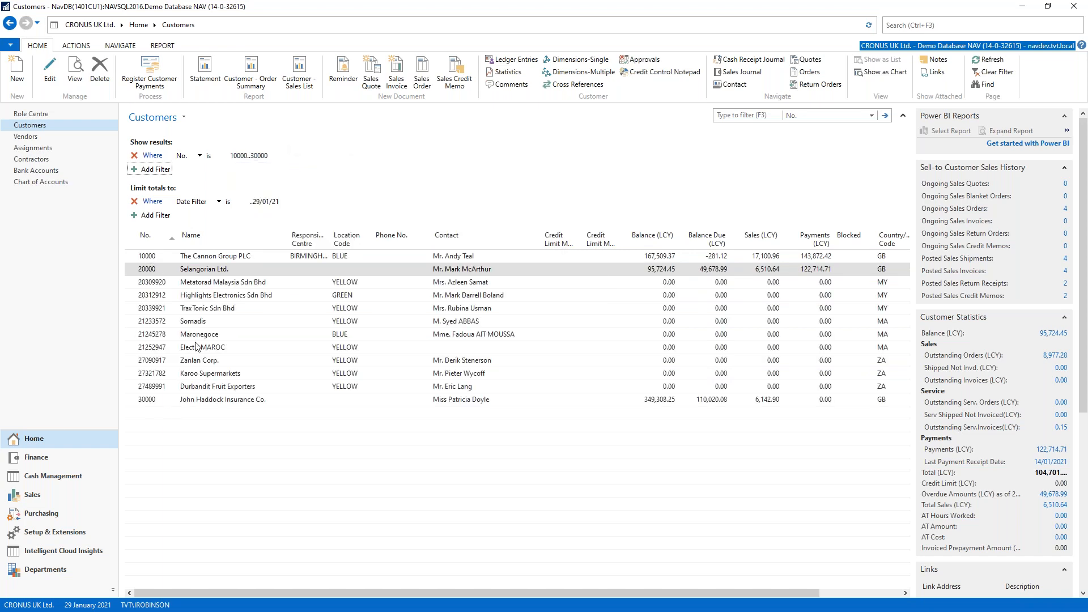
{"action": "left_click_drag", "start_coordinate": [130, 283], "coordinate": [126, 386]}
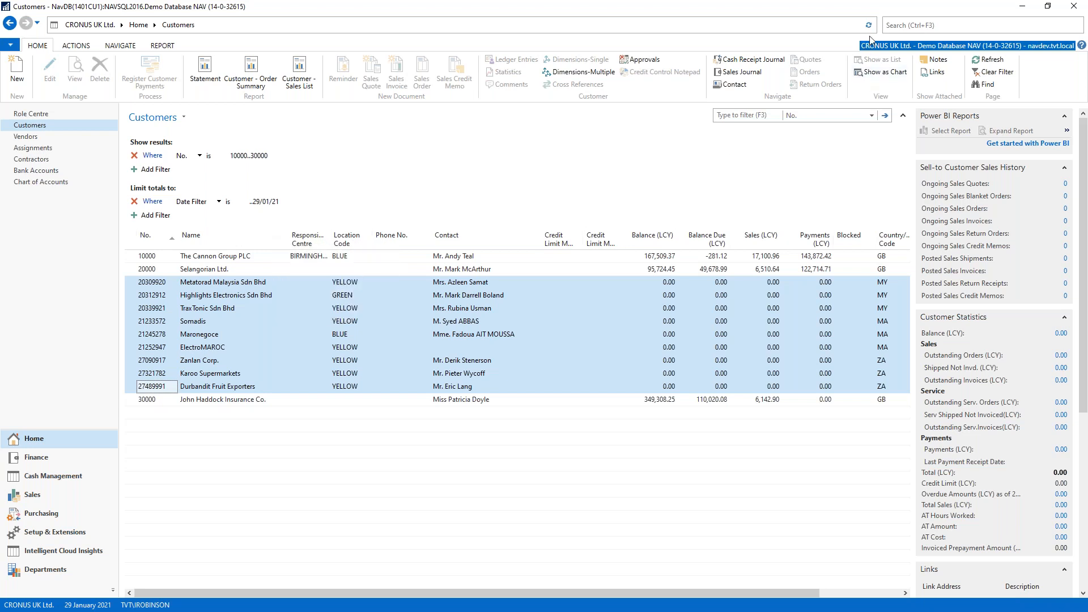
Search for "pos sal inv" and open the Posted Sales Invoices list
{"action": "left_click", "coordinate": [925, 25]}
{"action": "type", "text": "pos sal i"}
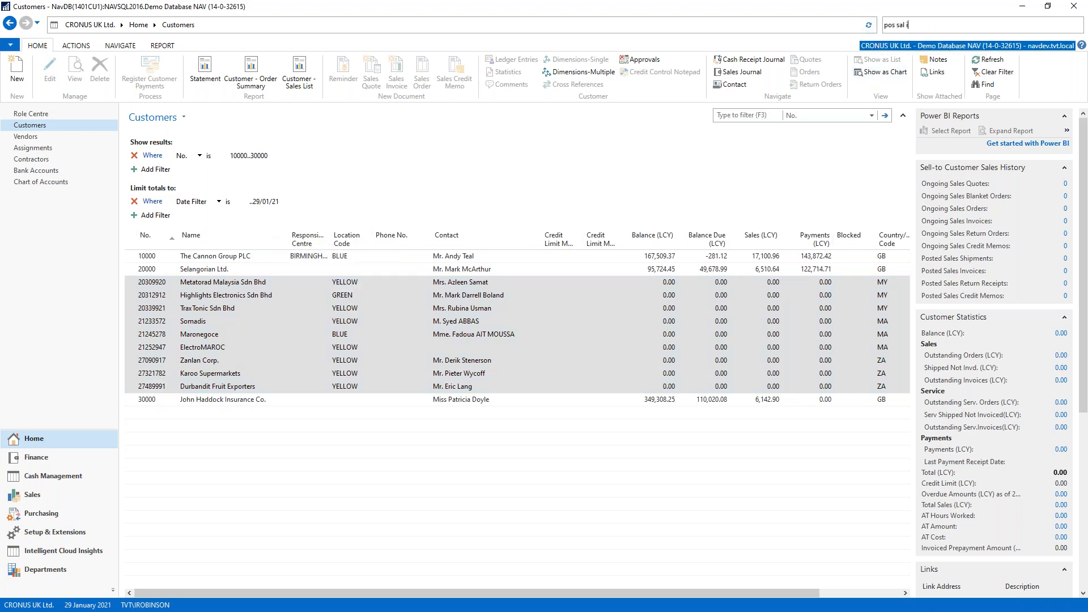
{"action": "type", "text": "nv"}
{"action": "key", "text": "Return"}
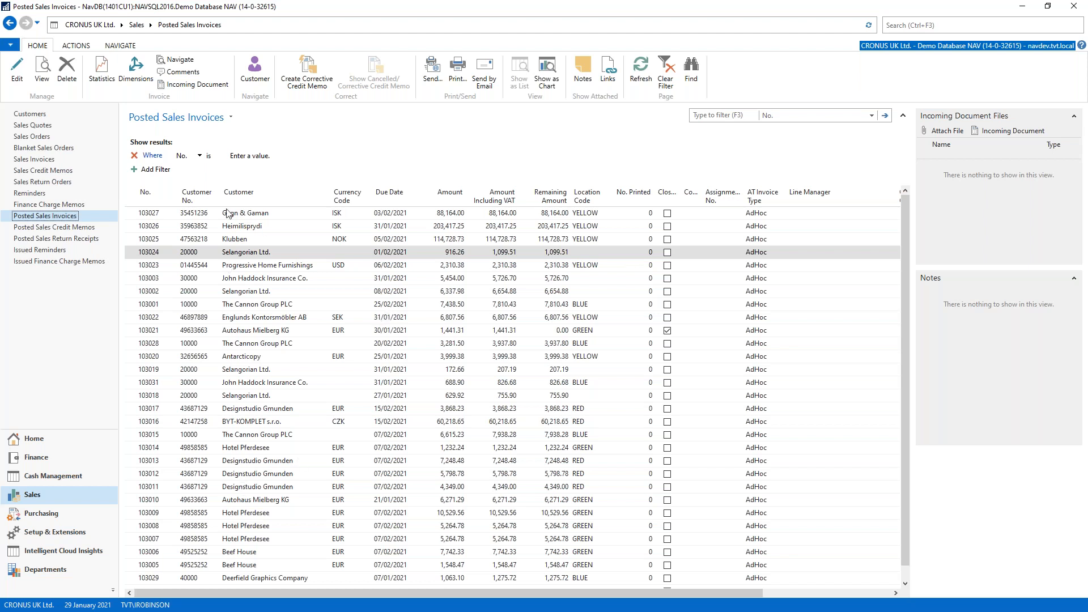
Change the invoice list's filter field from the full set of columns to Posting/Tax Point Date
{"action": "left_click", "coordinate": [199, 157]}
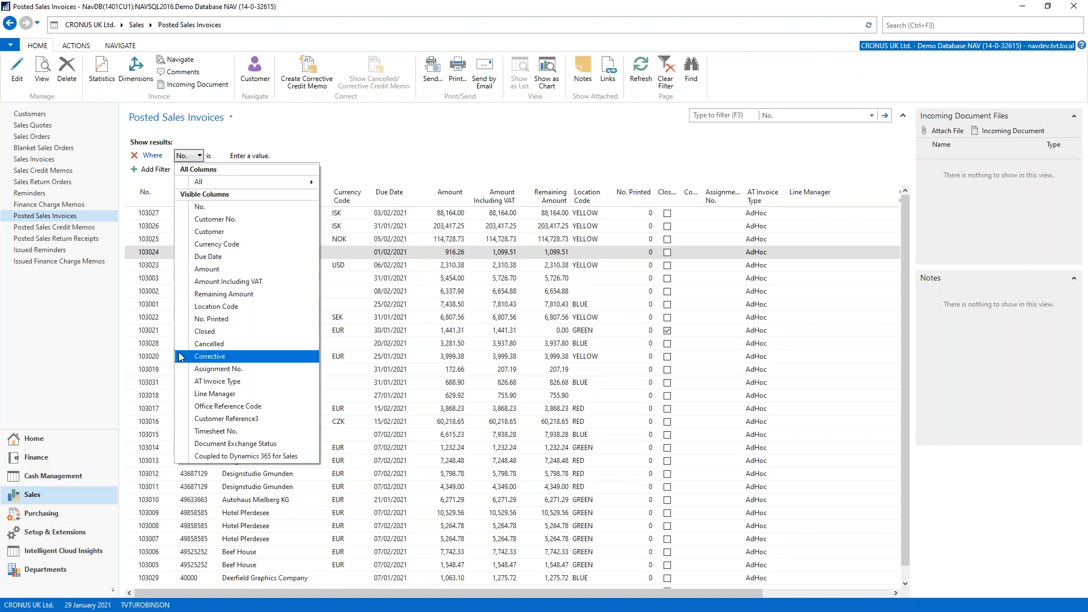
{"action": "mouse_move", "coordinate": [218, 183]}
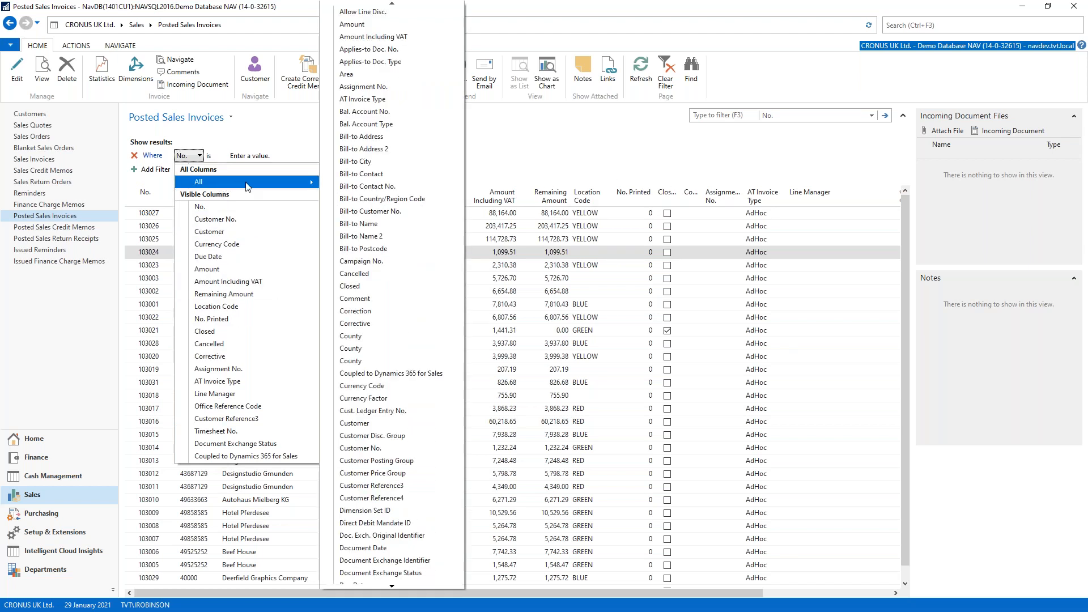
{"action": "scroll", "coordinate": [397, 402], "scroll_direction": "down", "scroll_amount": 20}
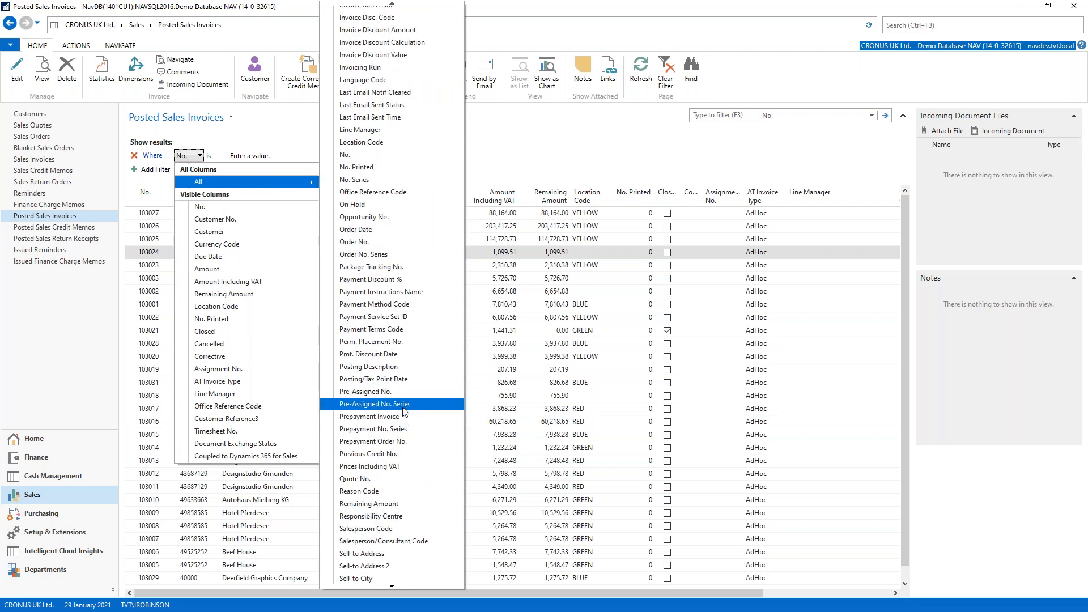
{"action": "left_click", "coordinate": [383, 379]}
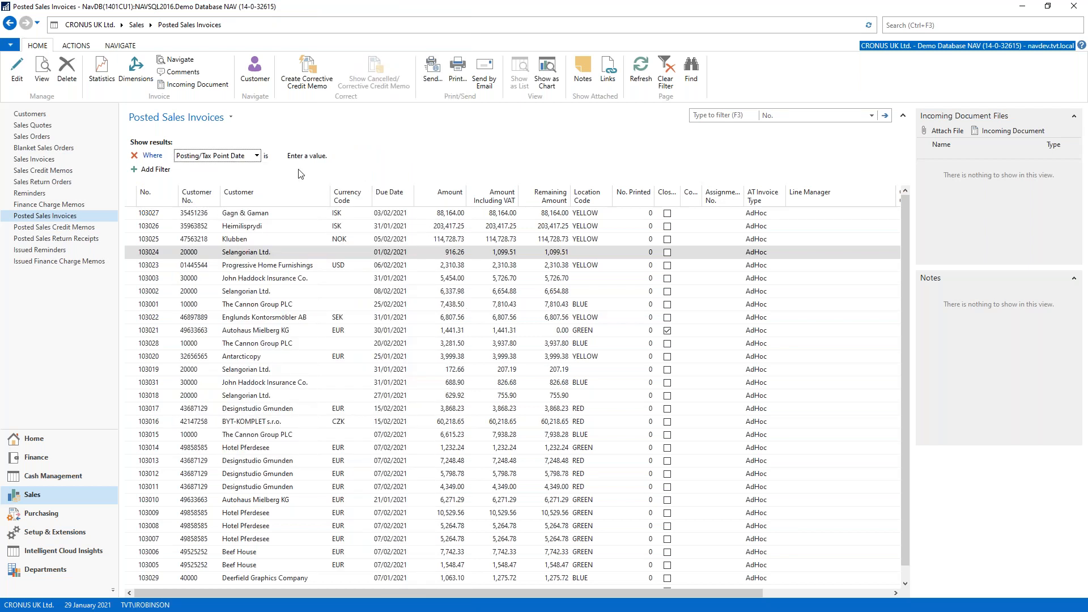
Filter Posting/Tax Point Date to the current week, Monday to Sunday, with the expression m..su (25/01/21..31/01/21)
{"action": "left_click", "coordinate": [318, 156]}
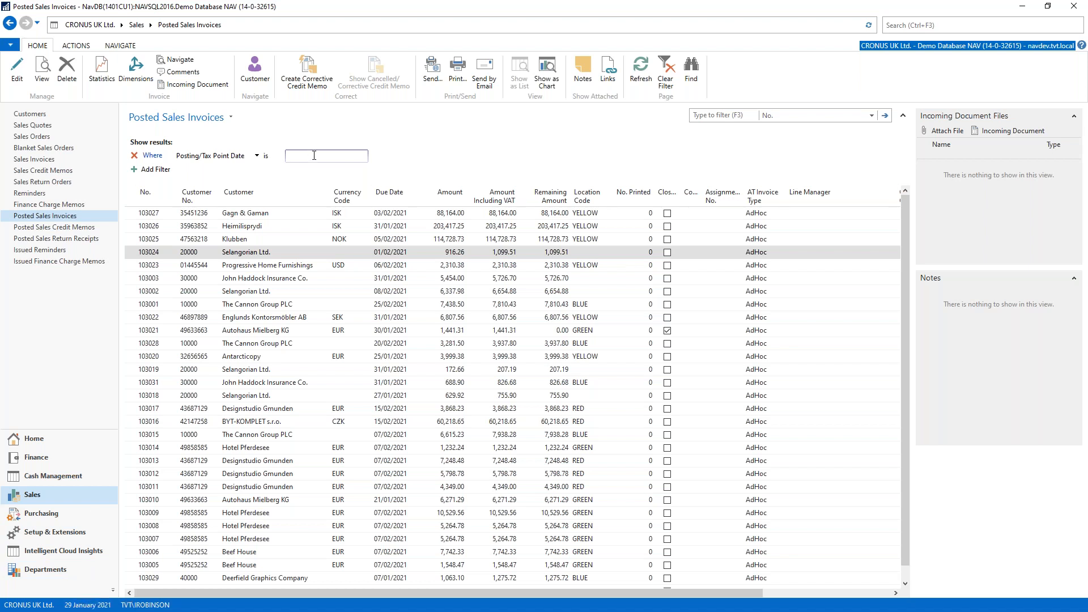
{"action": "type", "text": "25"}
{"action": "key", "text": "BackSpace"}
{"action": "key", "text": "BackSpace"}
{"action": "key", "text": "BackSpace"}
{"action": "key", "text": "BackSpace"}
{"action": "key", "text": "BackSpace"}
{"action": "key", "text": "BackSpace"}
{"action": "key", "text": "Tab"}
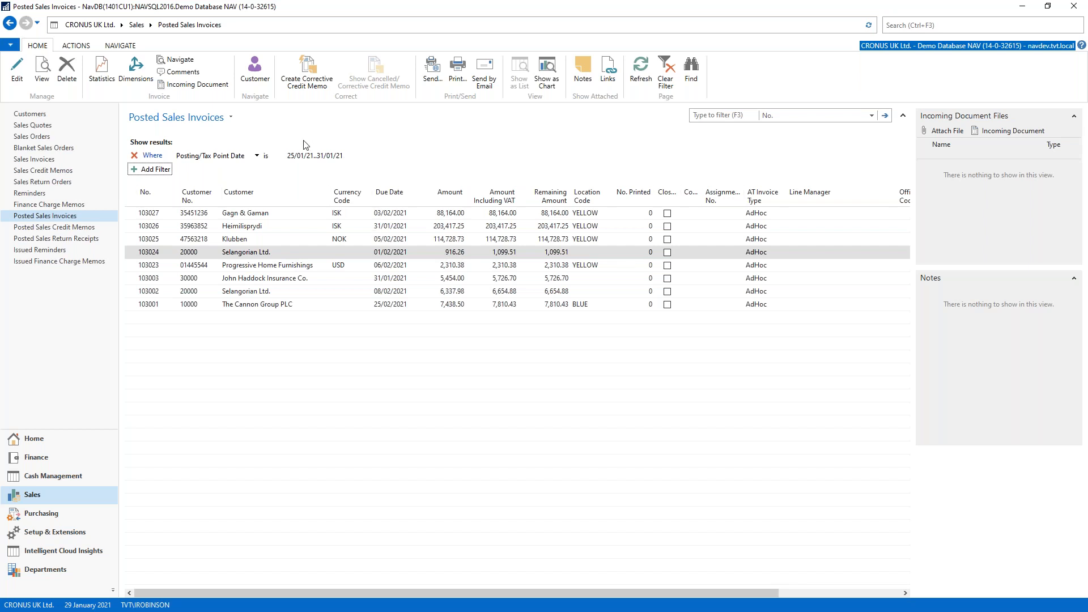
Save the filtered invoice list as a view named My Sales List in the Home activity group and restart the client
{"action": "left_click", "coordinate": [231, 119]}
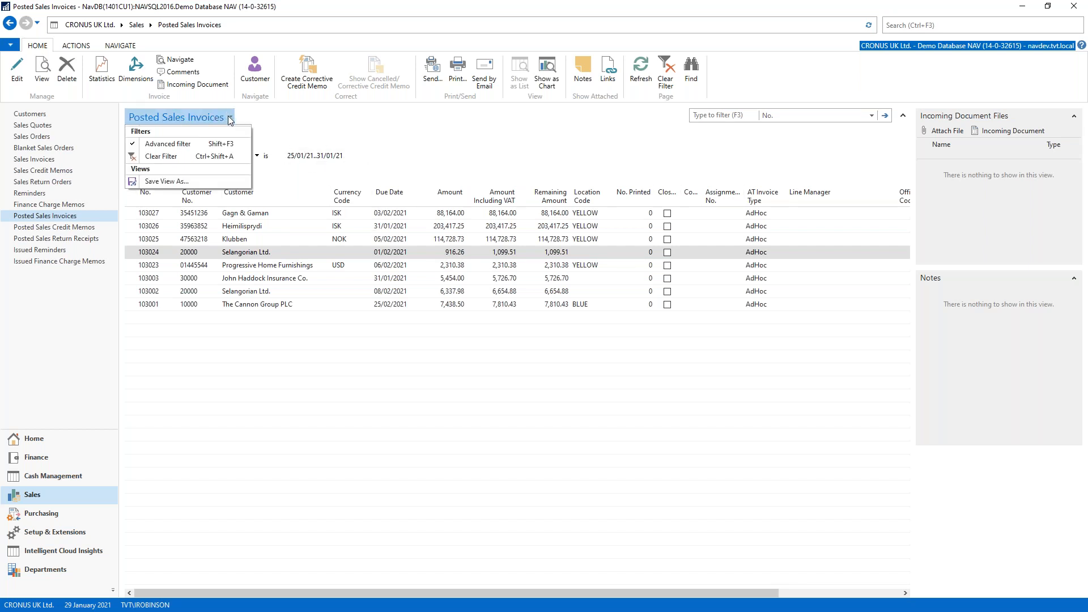
{"action": "left_click", "coordinate": [166, 182]}
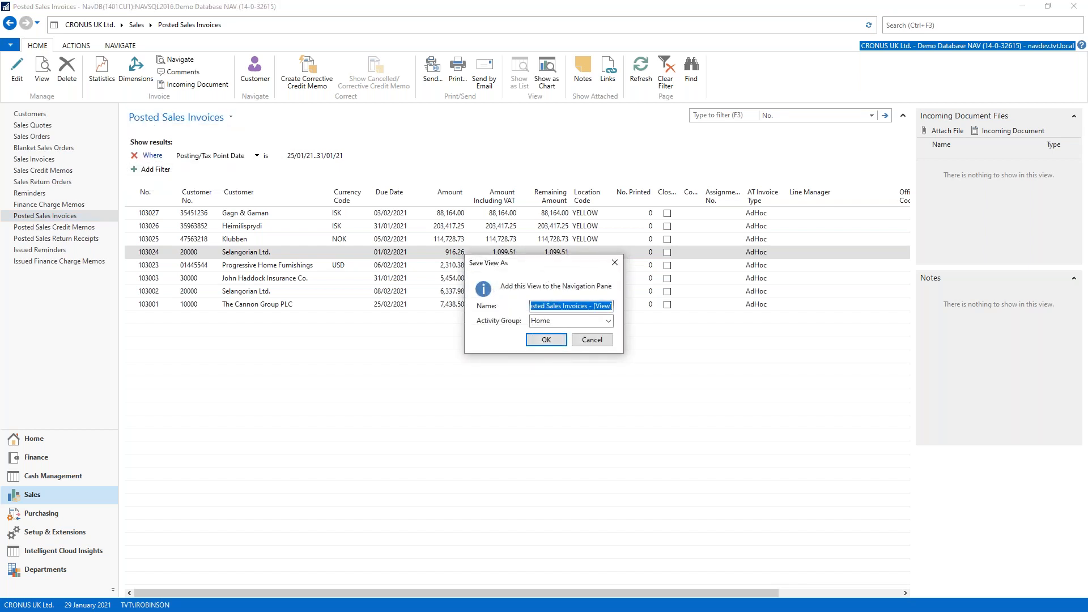
{"action": "type", "text": "M"}
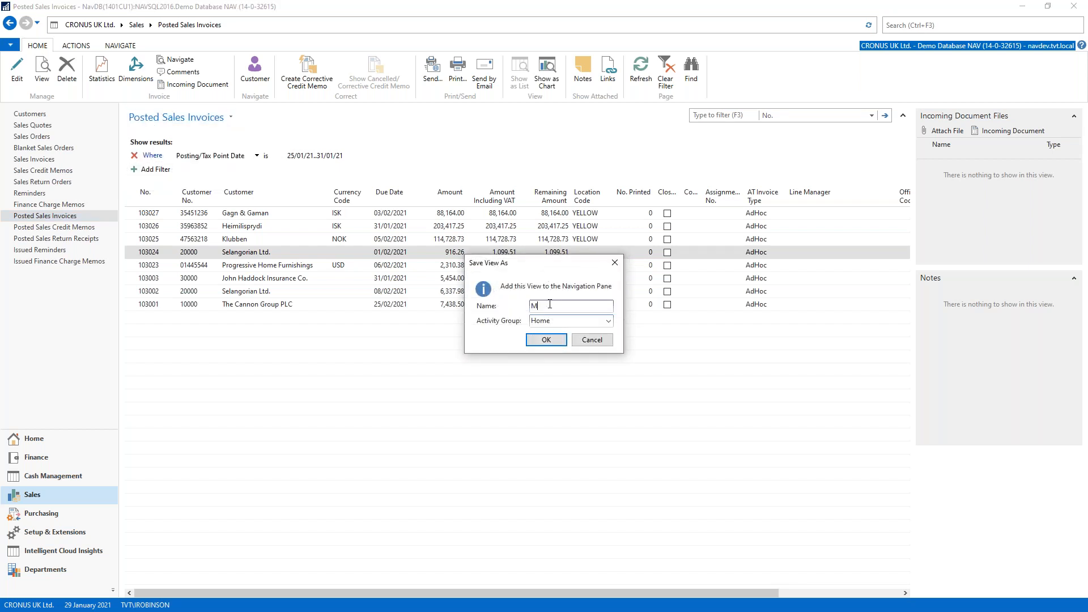
{"action": "type", "text": "y Sales List"}
{"action": "left_click", "coordinate": [609, 322]}
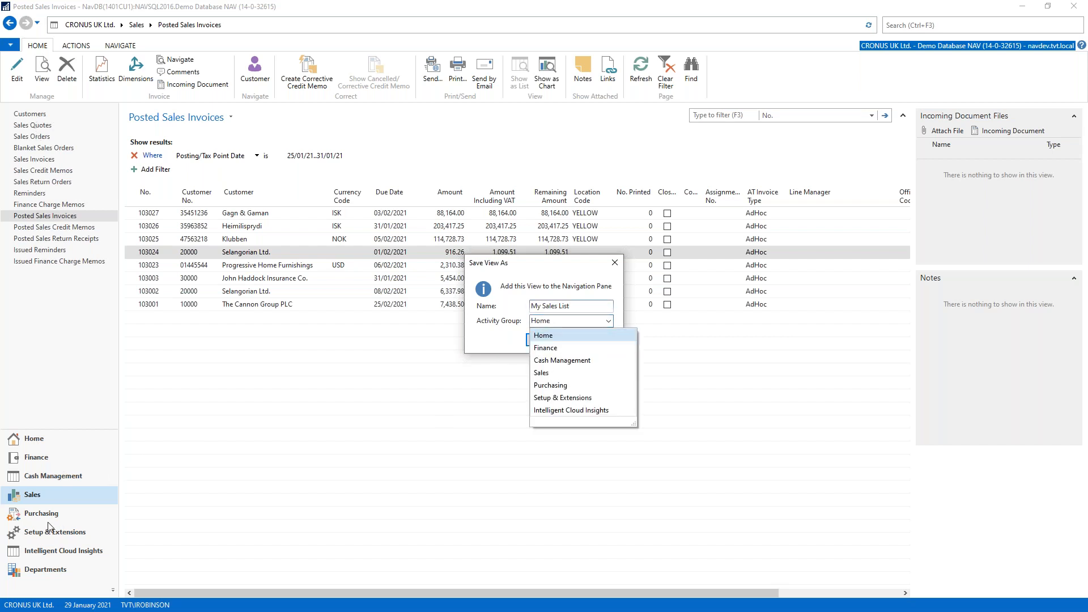
{"action": "left_click", "coordinate": [551, 335]}
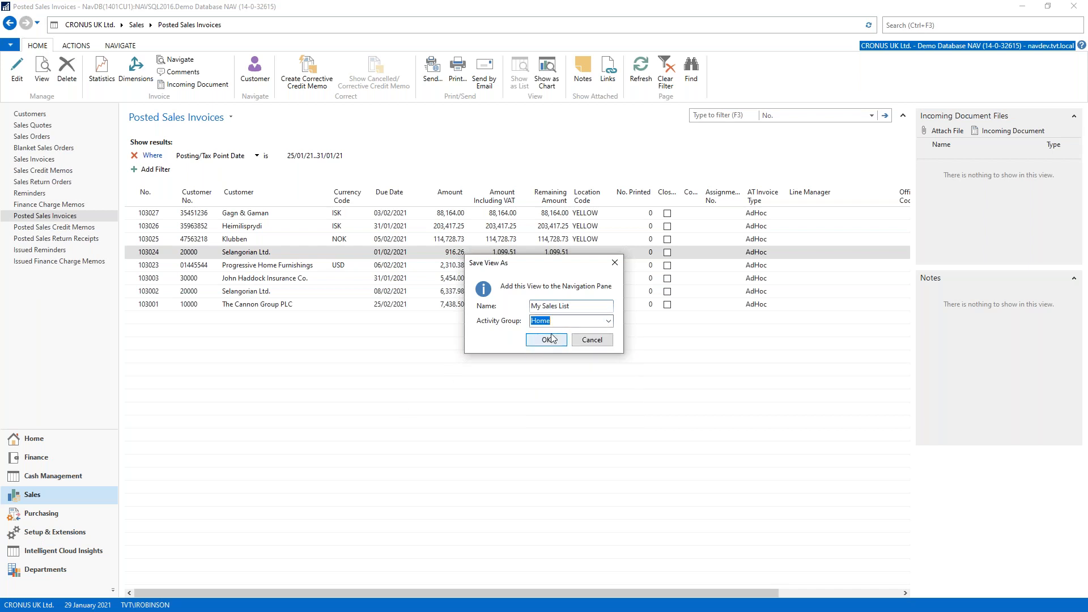
{"action": "left_click", "coordinate": [557, 343]}
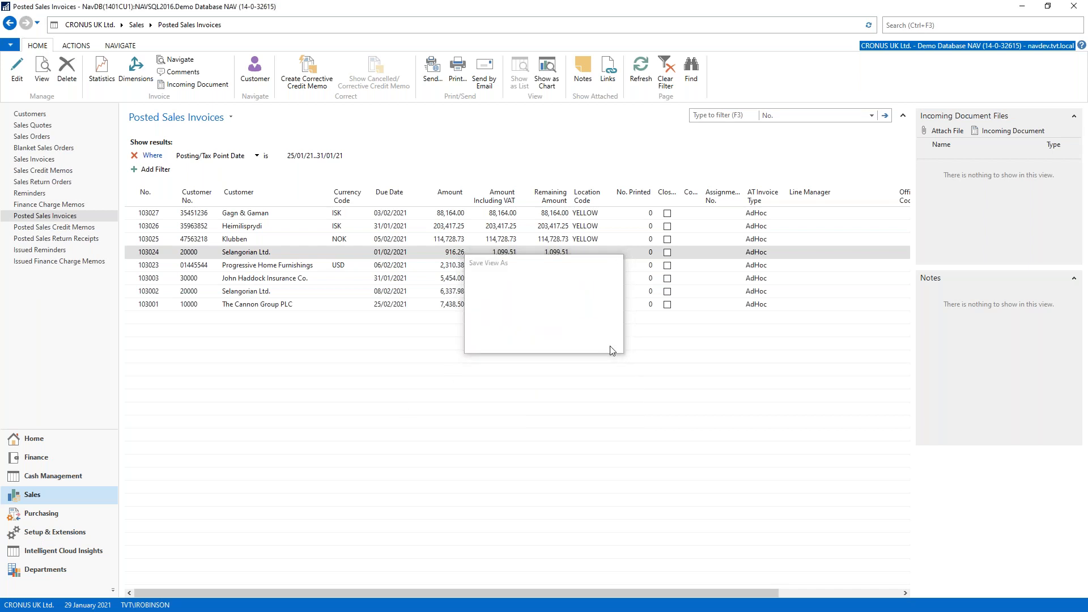
{"action": "left_click", "coordinate": [571, 332]}
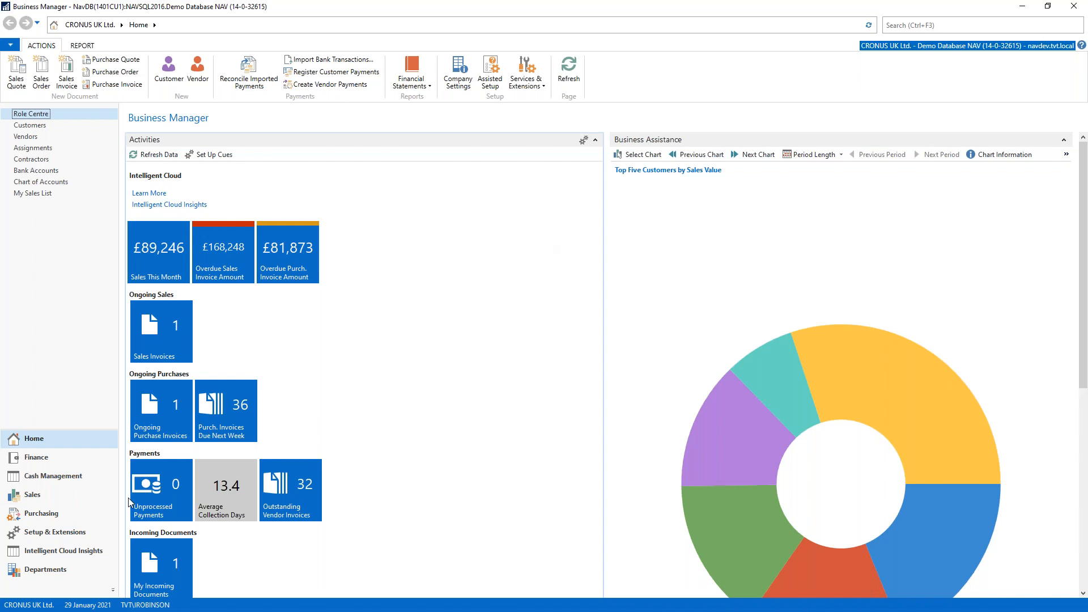
Open the saved My Sales List view from Home and check the expression behind its Posting/Tax Point Date filter
{"action": "left_click", "coordinate": [32, 439]}
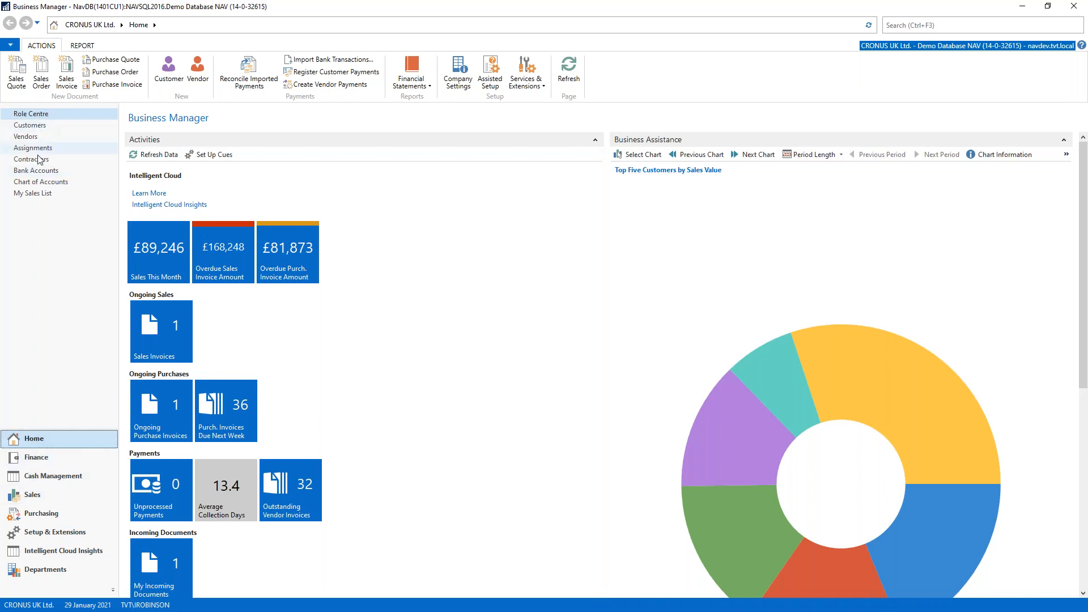
{"action": "left_click", "coordinate": [43, 195]}
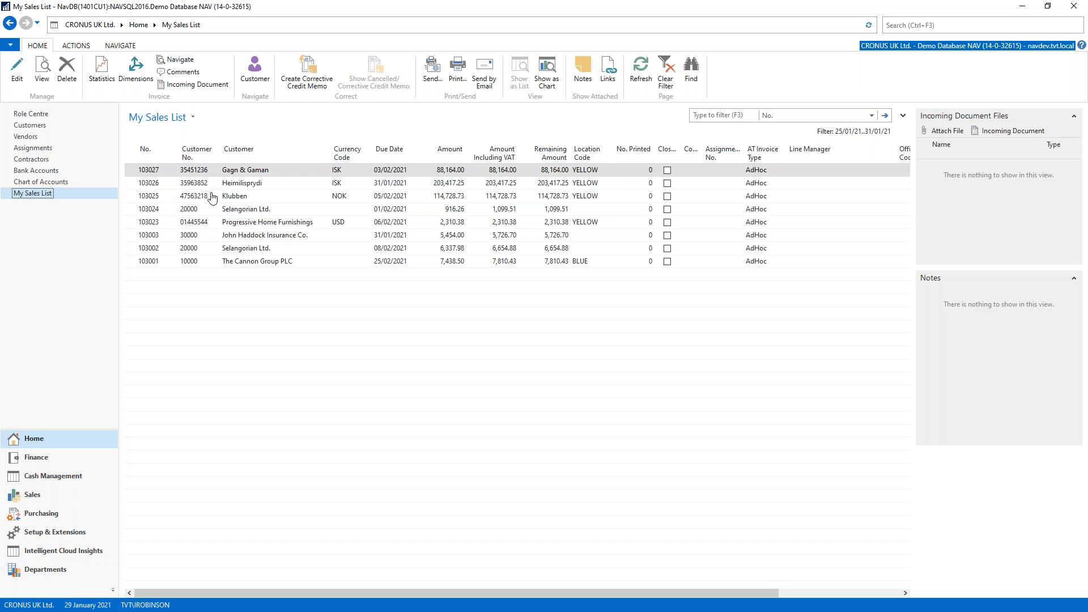
{"action": "left_click", "coordinate": [903, 117]}
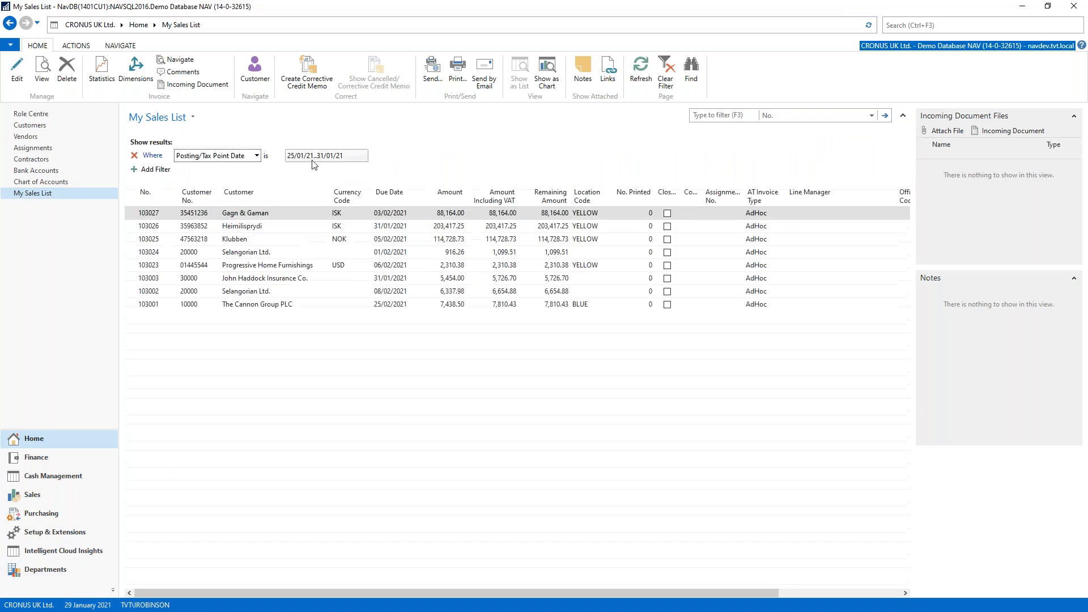
{"action": "left_click", "coordinate": [299, 155]}
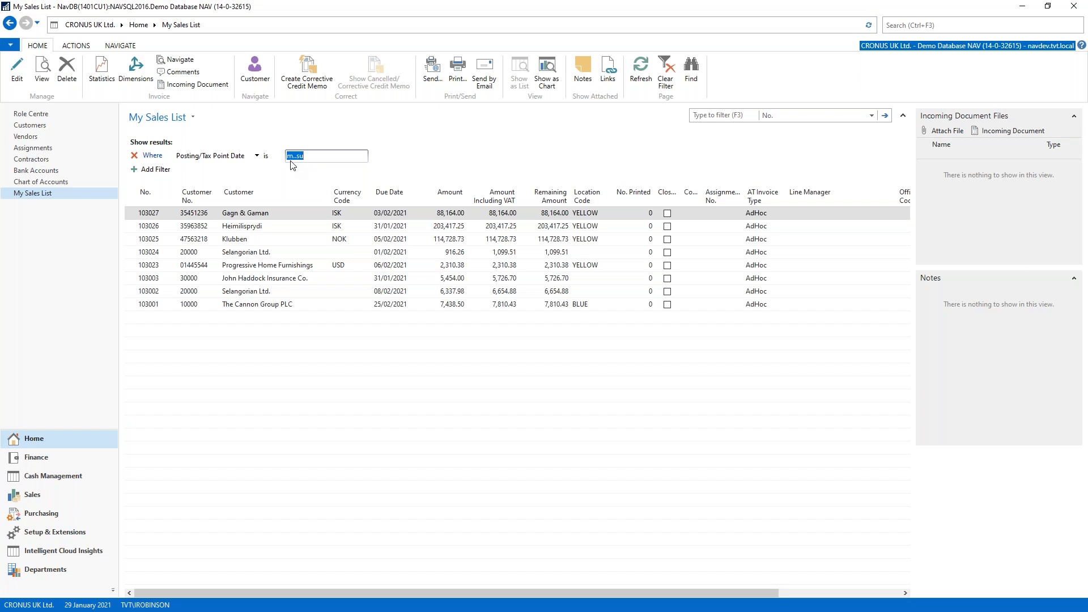
{"action": "key", "text": "Return"}
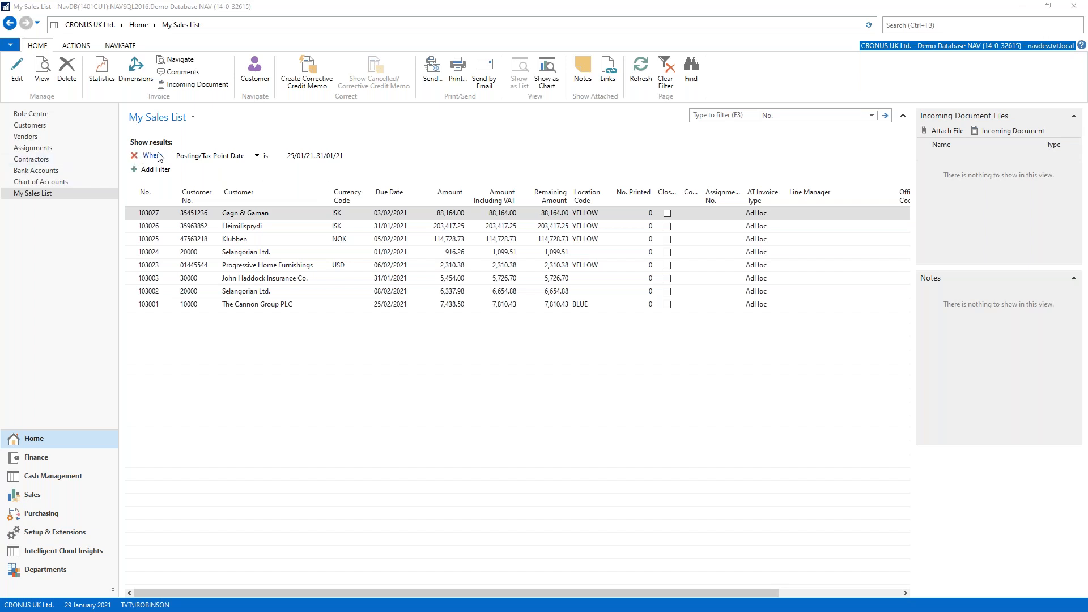
Add eight filter lines without values, from No. and Customer No. through to Amount Including VAT and Remaining Amount, and open the No. value for editing
{"action": "left_click", "coordinate": [151, 168]}
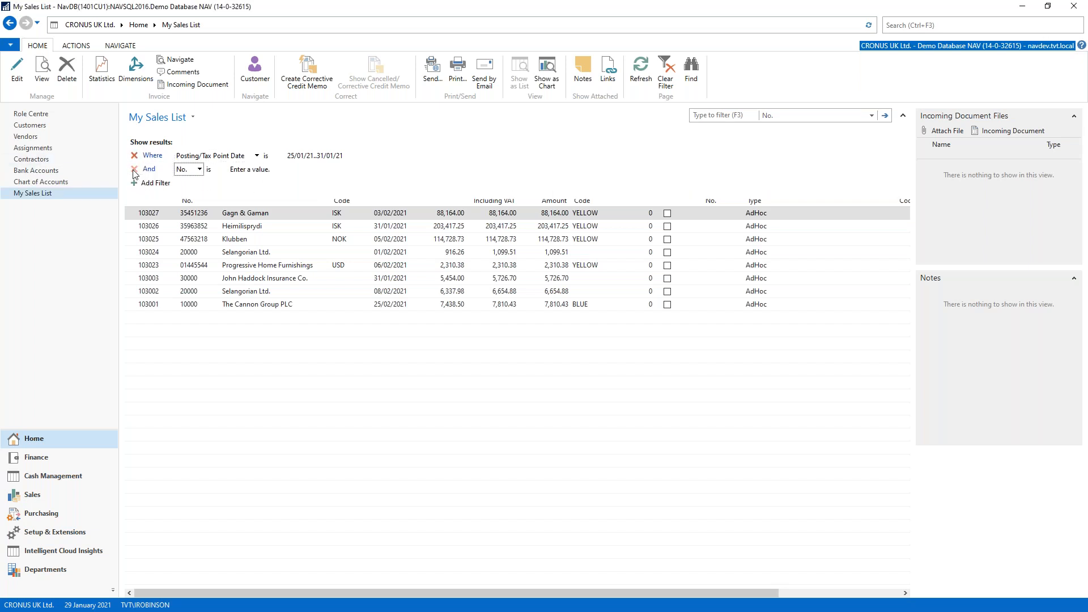
{"action": "left_click", "coordinate": [139, 182]}
{"action": "left_click", "coordinate": [135, 197]}
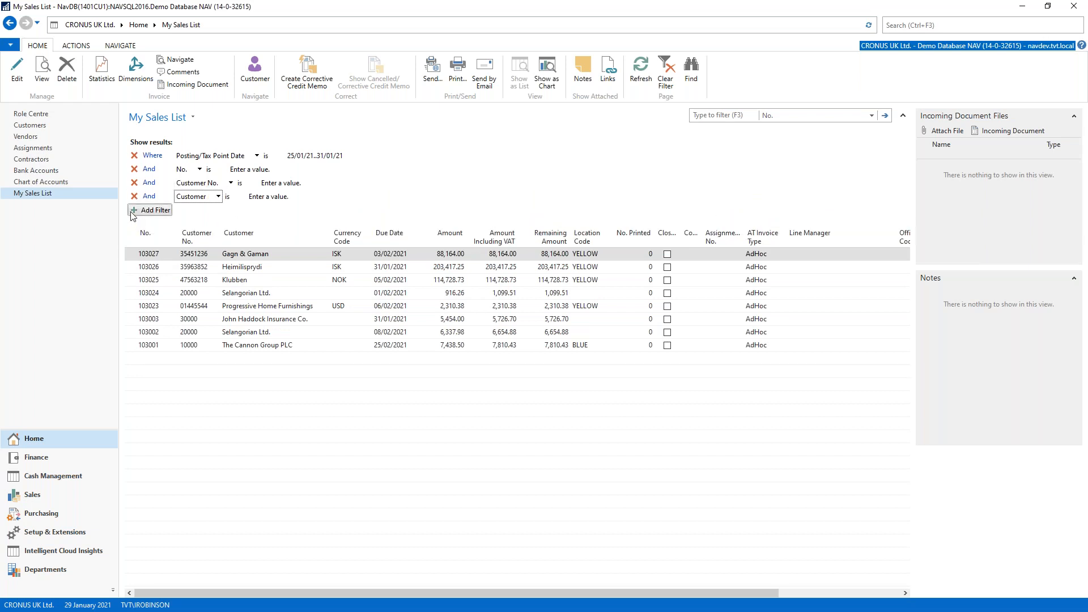
{"action": "left_click", "coordinate": [135, 210]}
{"action": "left_click", "coordinate": [135, 227]}
{"action": "left_click", "coordinate": [135, 240]}
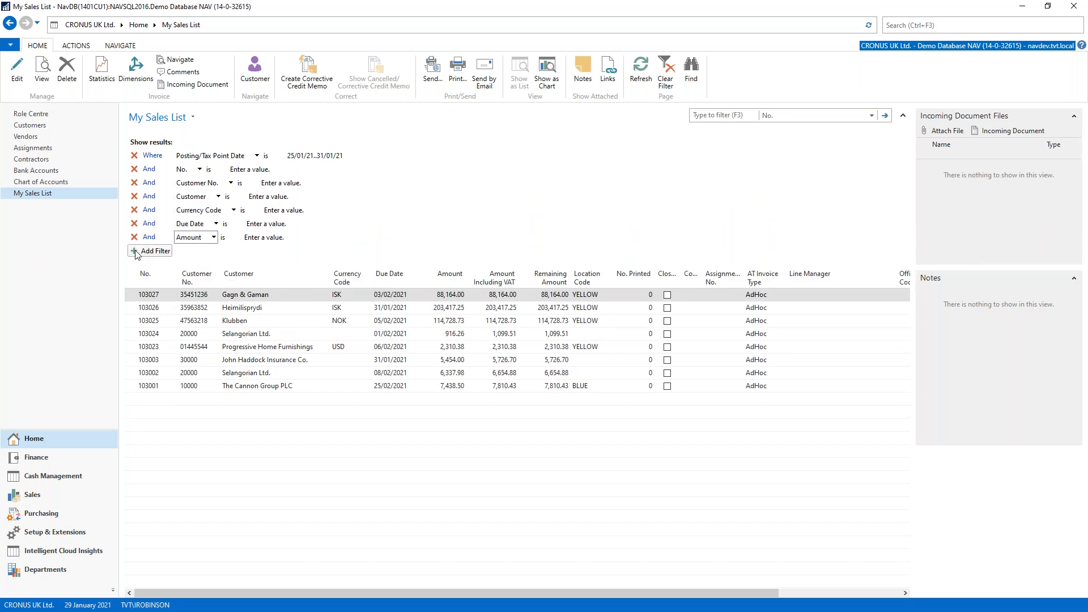
{"action": "left_click", "coordinate": [135, 254]}
{"action": "left_click", "coordinate": [136, 266]}
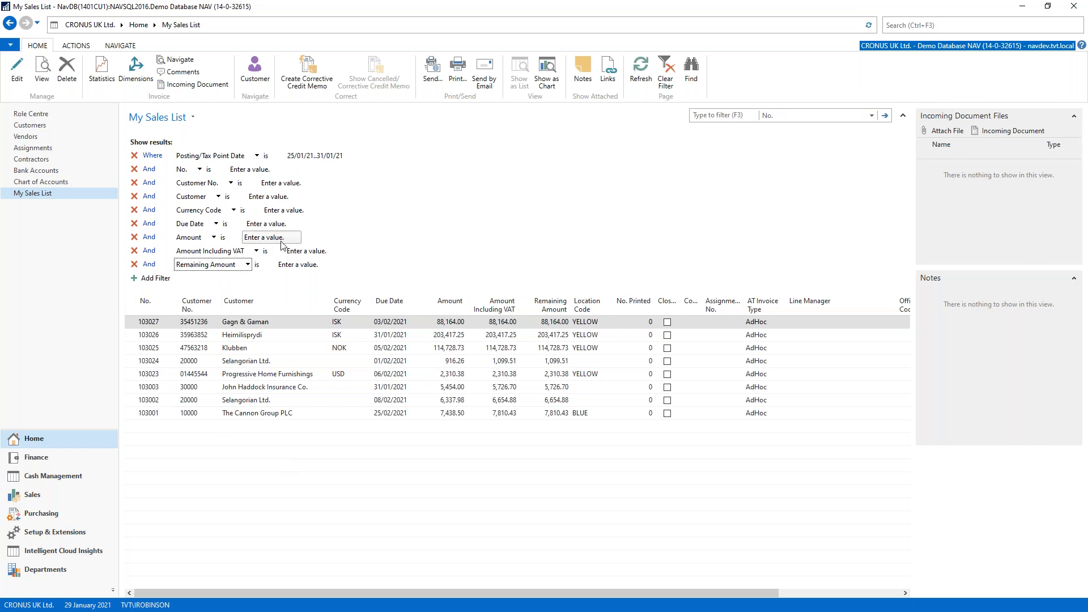
{"action": "left_click", "coordinate": [234, 169]}
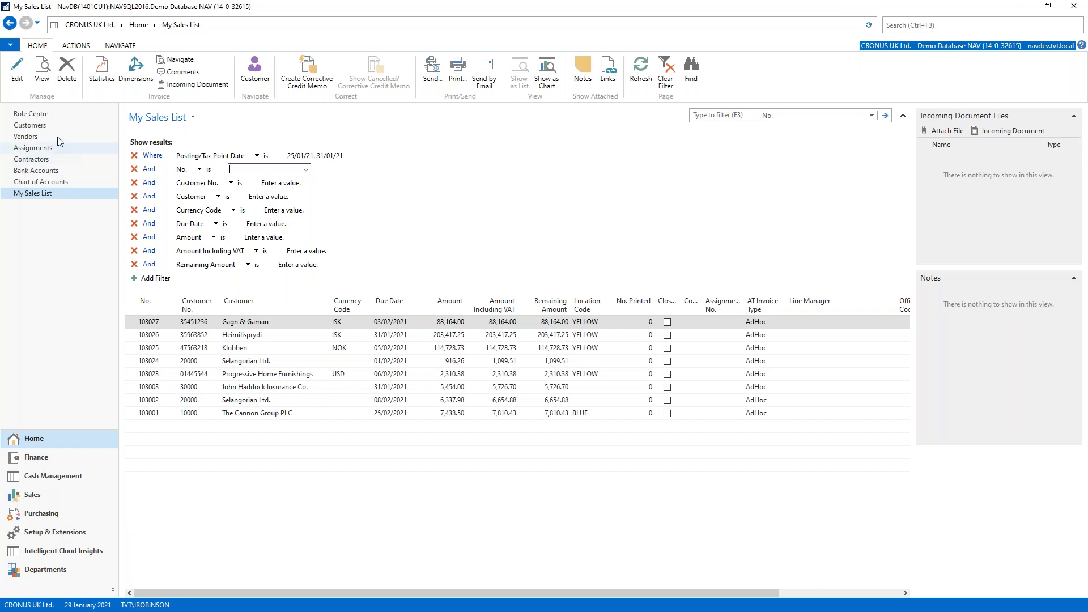
Open the Customers list and view the filter options of the Customer - Order Summary report without running it
{"action": "left_click", "coordinate": [38, 125]}
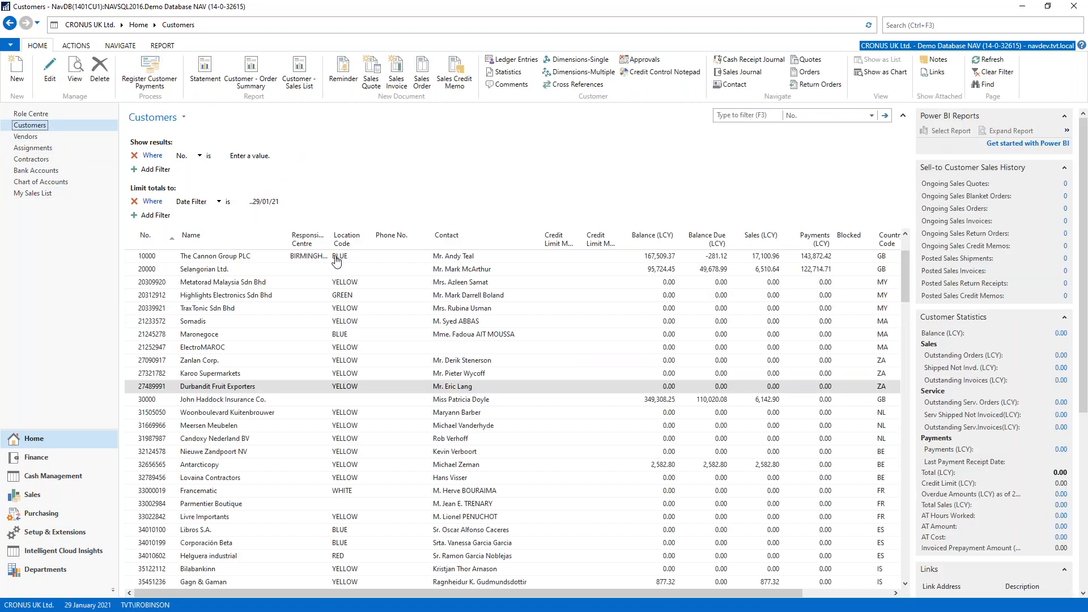
{"action": "left_click", "coordinate": [251, 71]}
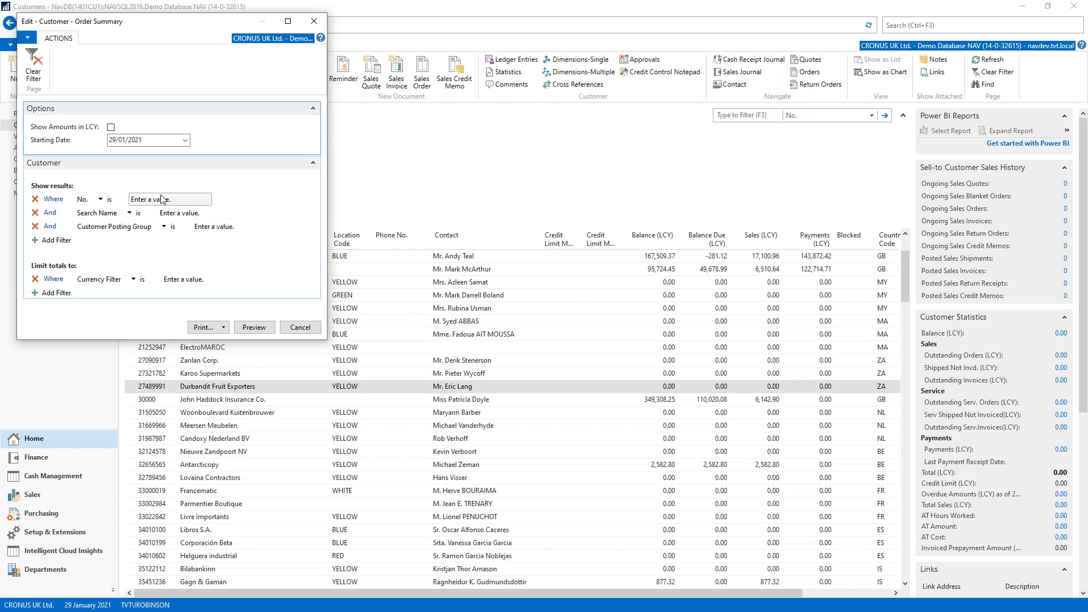
{"action": "left_click", "coordinate": [315, 21]}
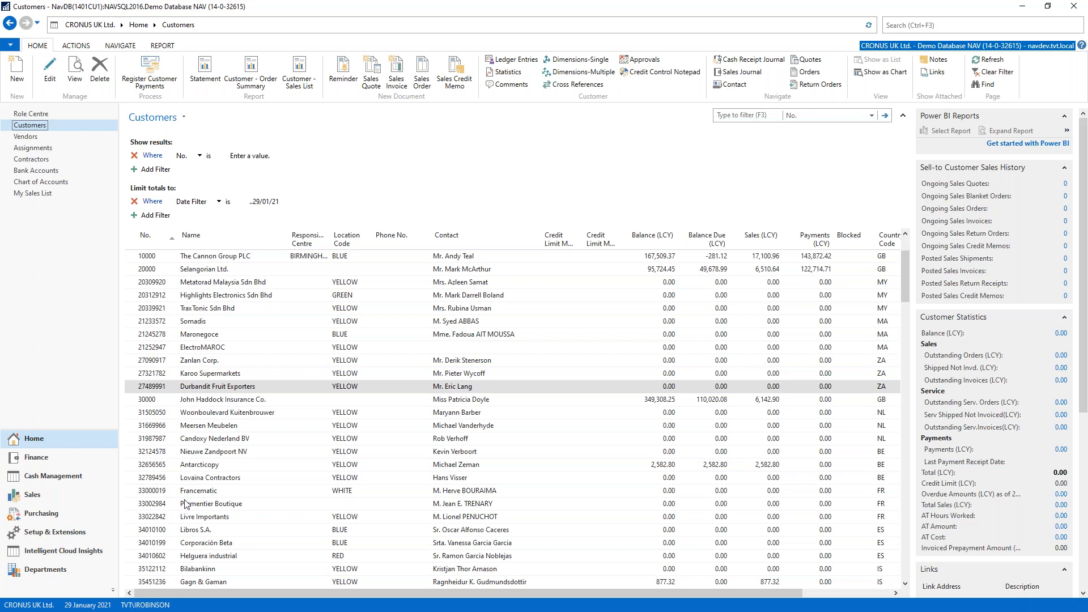
{"action": "key", "text": "ctrl+a"}
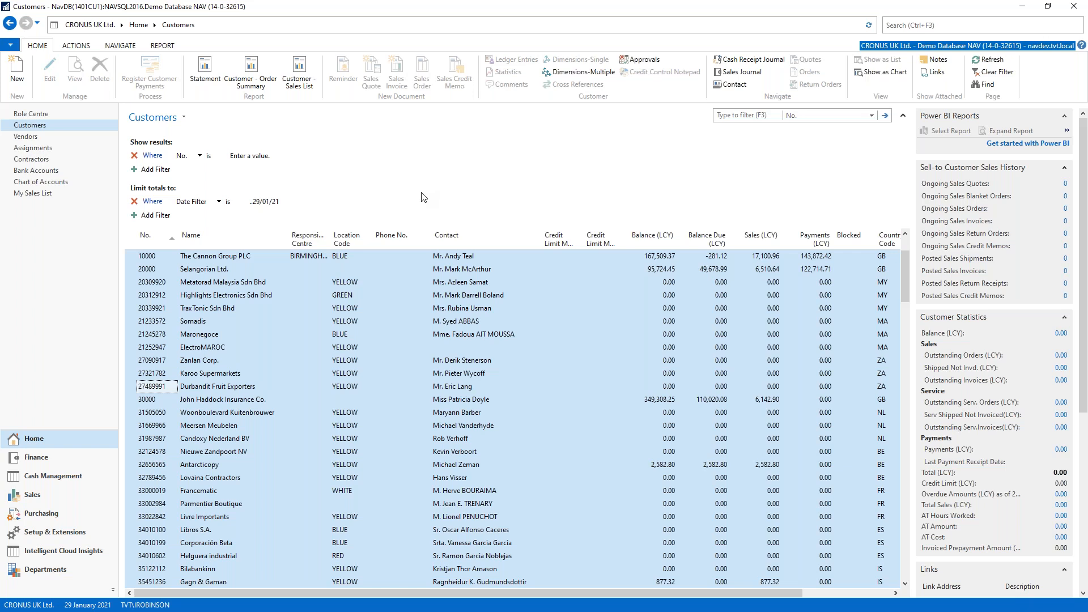
{"action": "left_click", "coordinate": [345, 200]}
{"action": "left_click", "coordinate": [152, 260]}
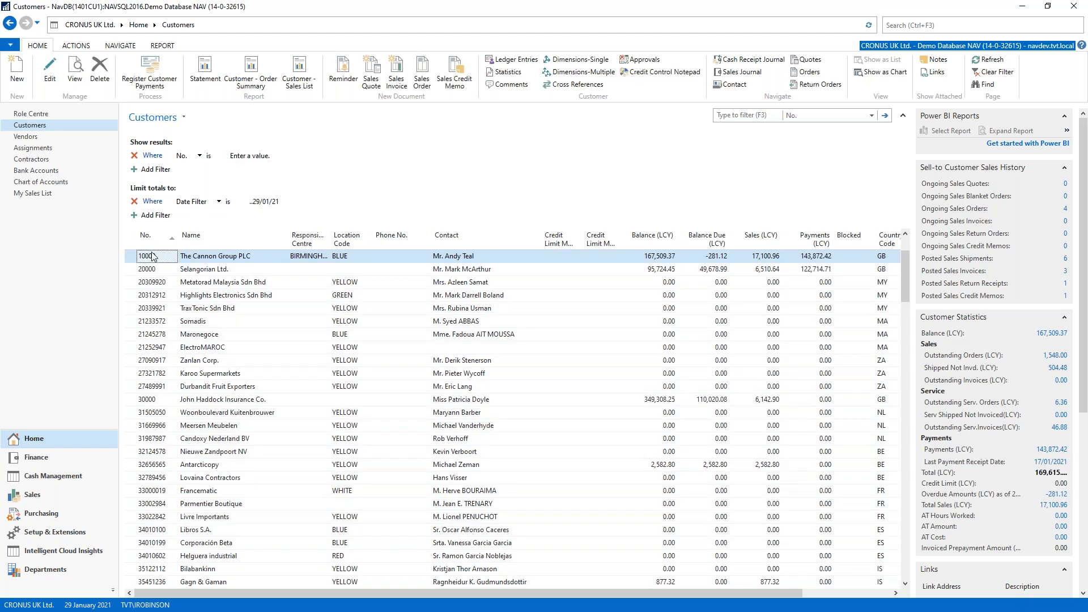
Filter No. to the customer numbers of The Cannon Group PLC, Selangorian Ltd. and John Haddock Insurance Co., combined with the | operator
{"action": "left_click", "coordinate": [256, 160]}
{"action": "type", "text": "10000"}
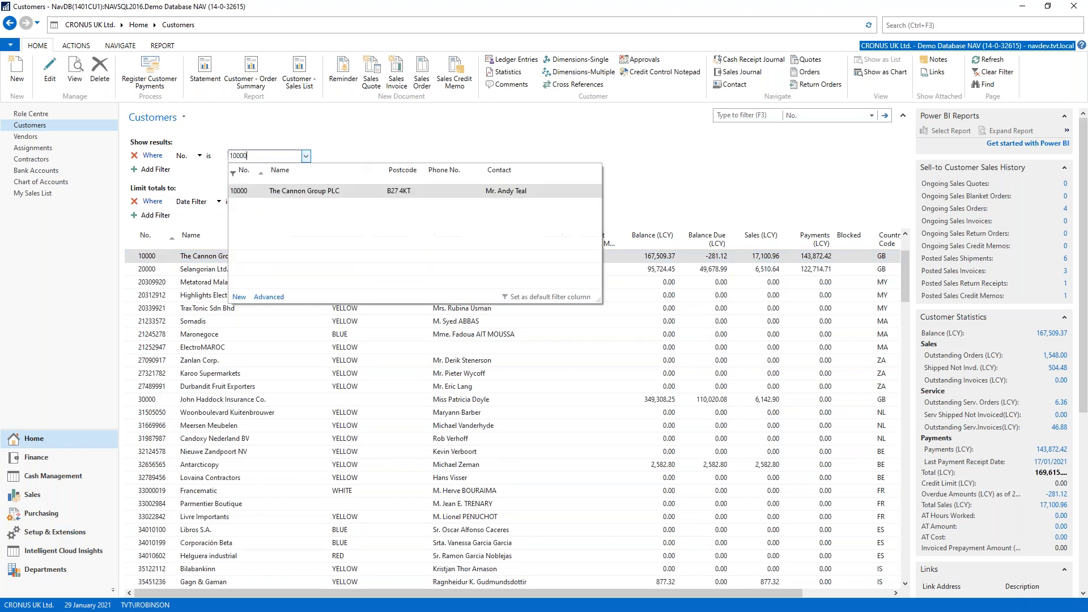
{"action": "type", "text": "|20"}
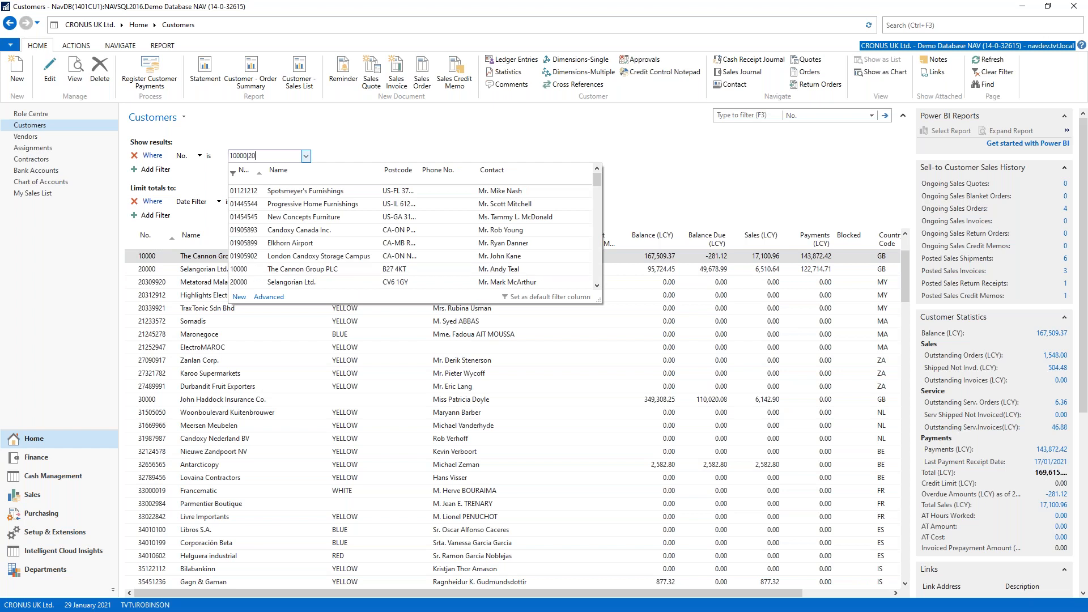
{"action": "type", "text": "000"}
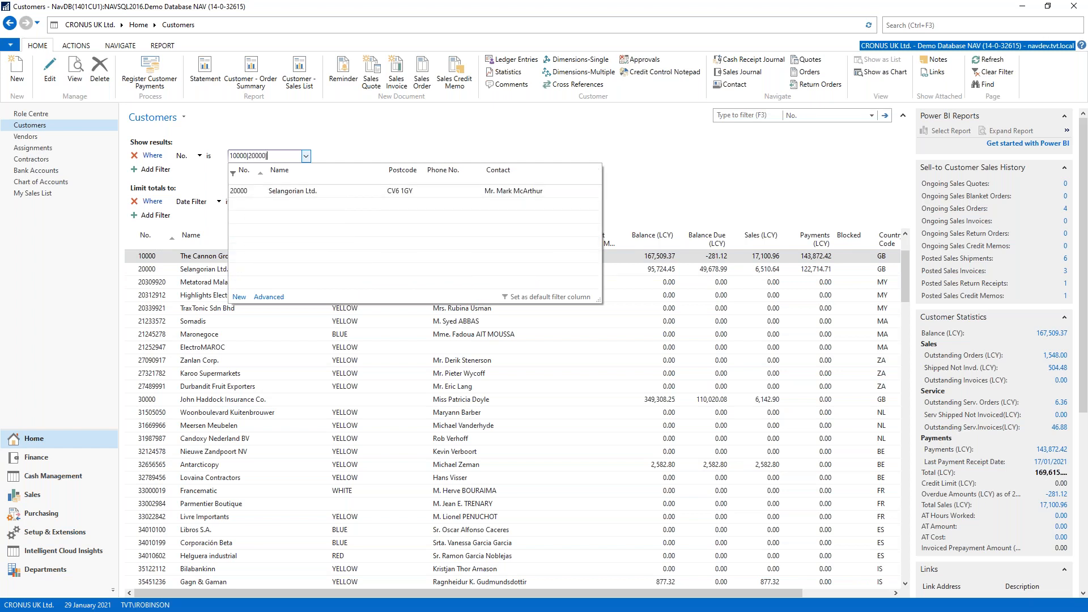
{"action": "type", "text": "|30000"}
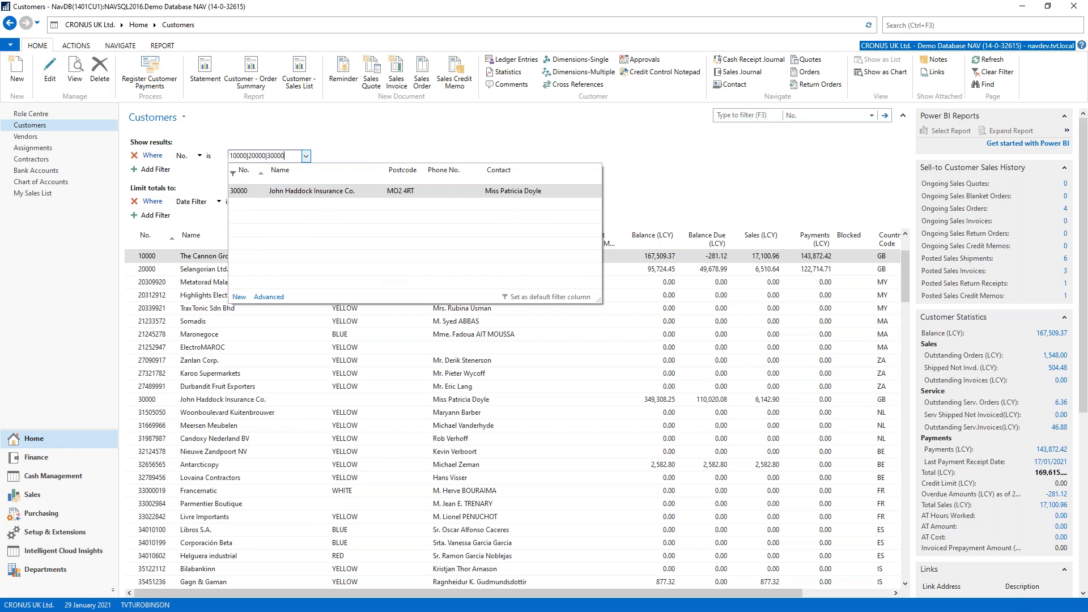
{"action": "key", "text": "Return"}
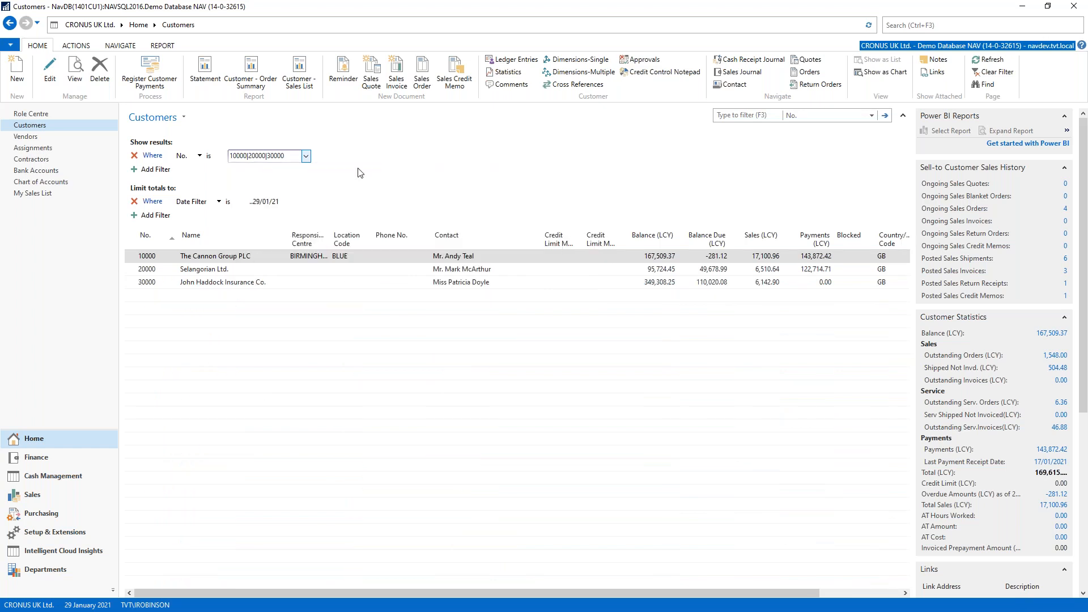
Replace both | operators between the three customer numbers in the No. filter with & and apply the expression
{"action": "left_click", "coordinate": [248, 155]}
{"action": "key", "text": "BackSpace"}
{"action": "type", "text": "&"}
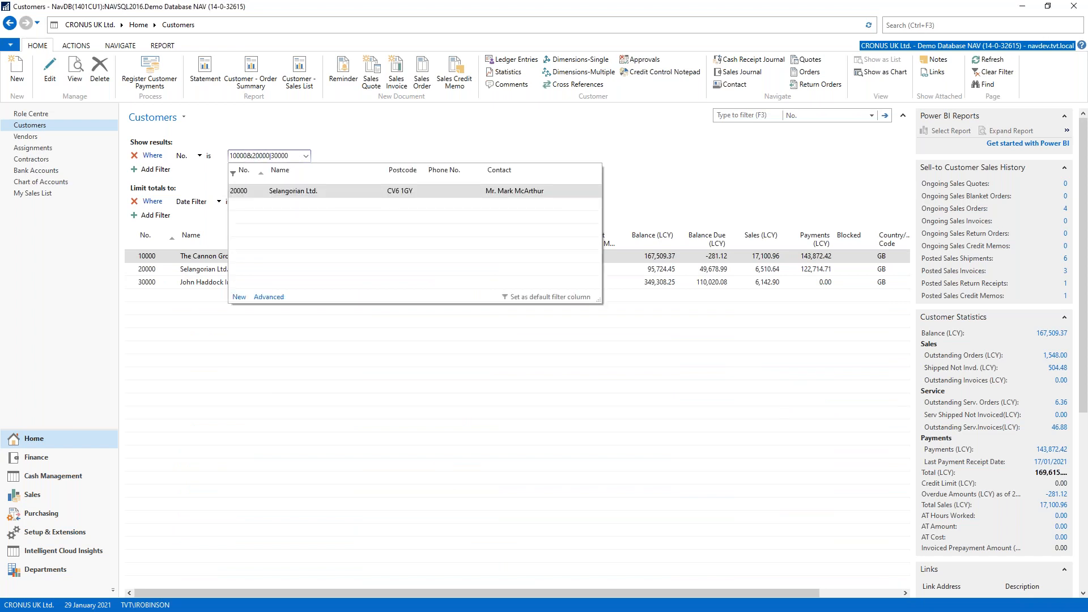
{"action": "key", "text": "BackSpace"}
{"action": "type", "text": "&"}
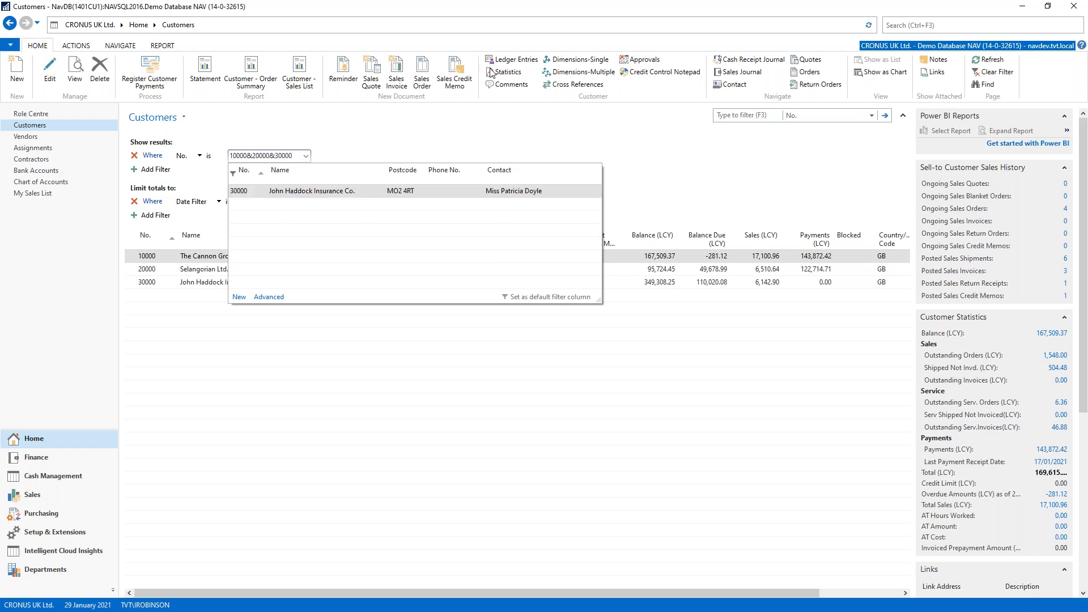
{"action": "key", "text": "Tab"}
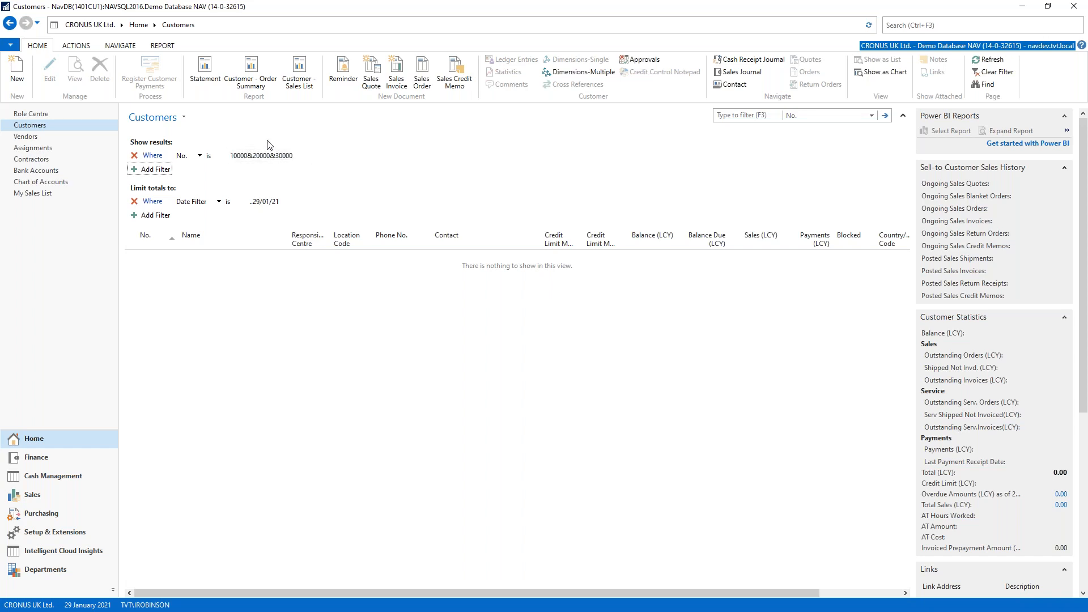
Clear the expression from the No. filter to list all customers
{"action": "left_click", "coordinate": [295, 155]}
{"action": "left_click_drag", "start_coordinate": [294, 156], "coordinate": [222, 157]}
{"action": "key", "text": "Delete"}
{"action": "key", "text": "F4"}
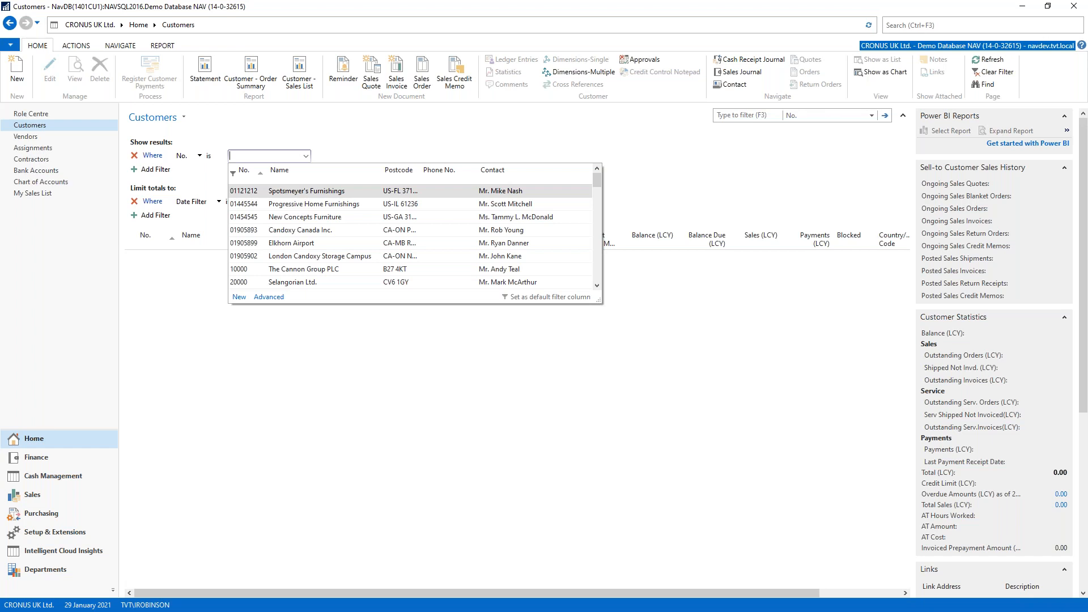
{"action": "key", "text": "Return"}
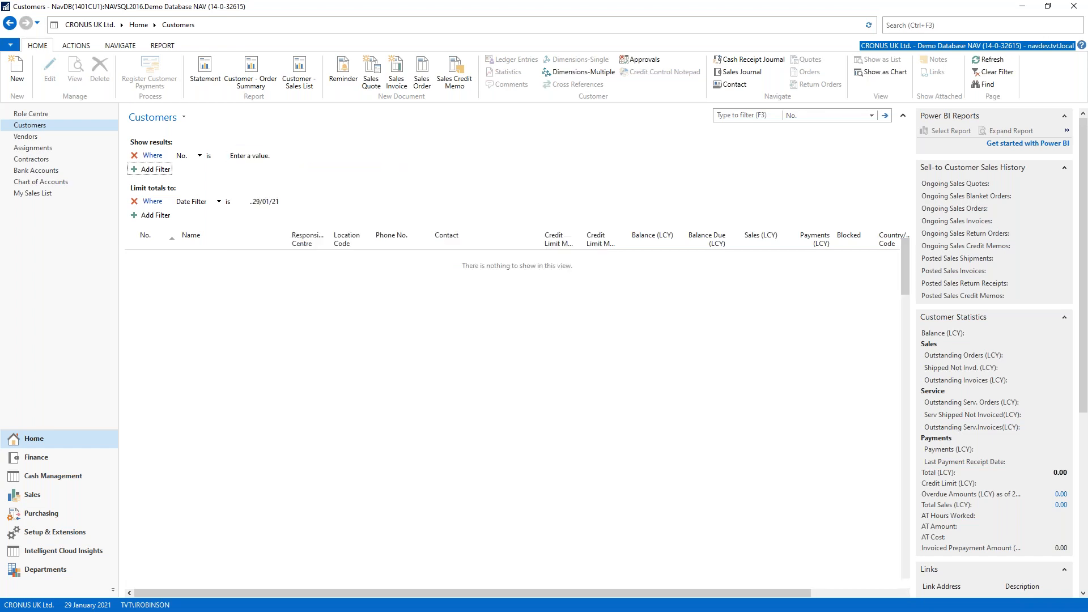
Exclude The Cannon Group PLC from the customer list by filtering No. with <> and its customer number
{"action": "left_click", "coordinate": [265, 157]}
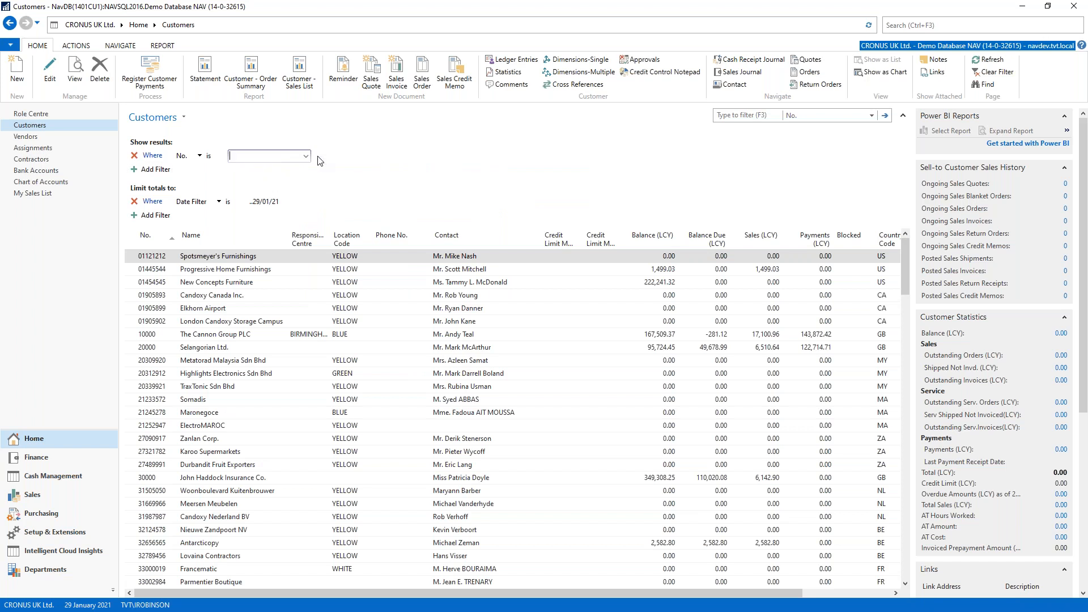
{"action": "type", "text": "<>10000"}
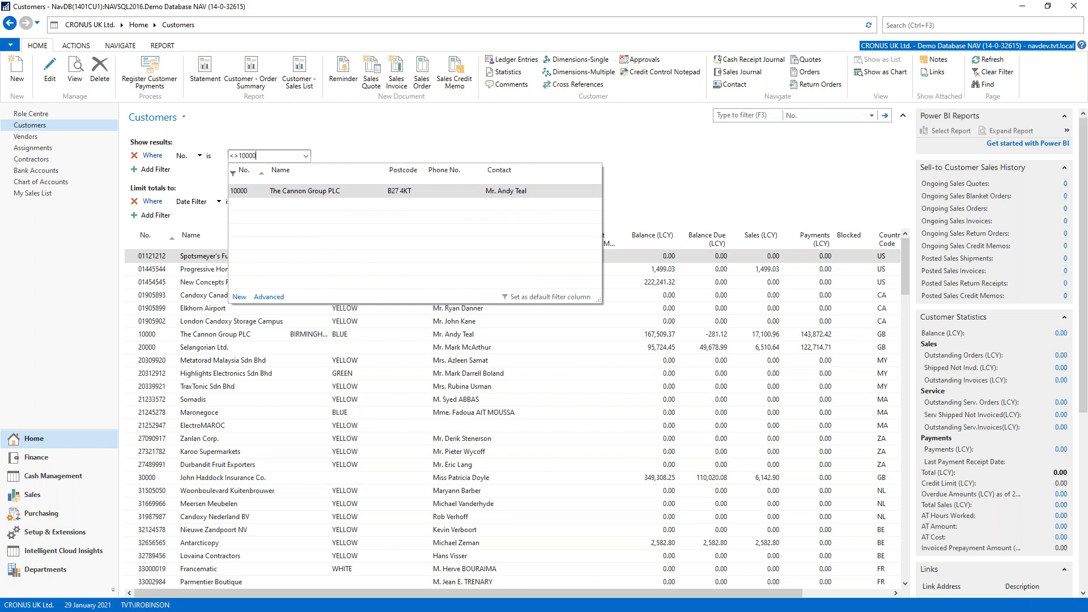
{"action": "key", "text": "Tab"}
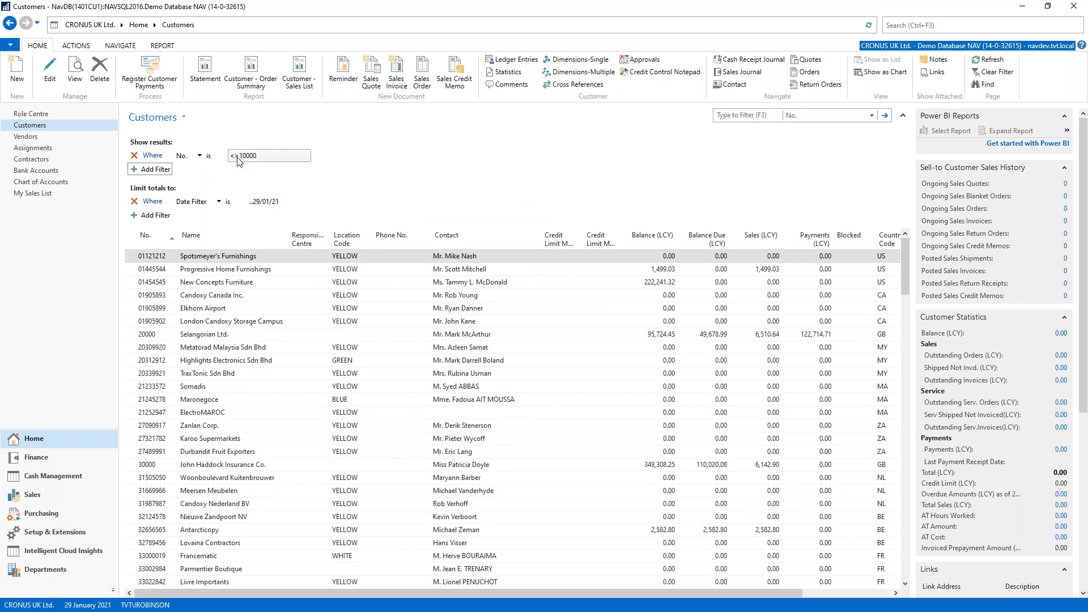
Extend the No. filter with &<> and the customer number of Selangorian Ltd. to exclude that customer too
{"action": "left_click", "coordinate": [265, 158]}
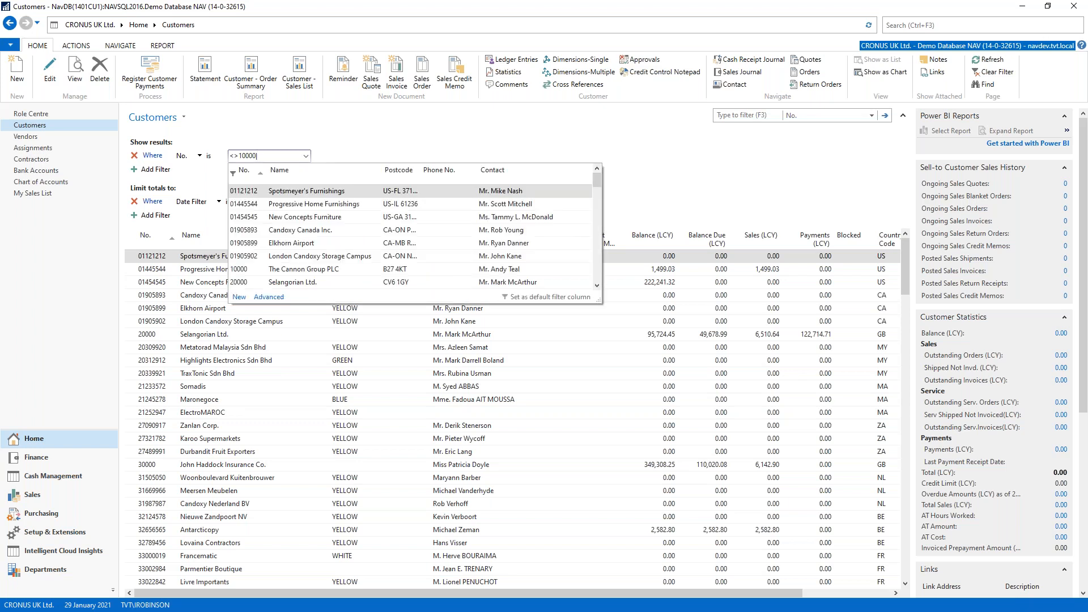
{"action": "type", "text": "&"}
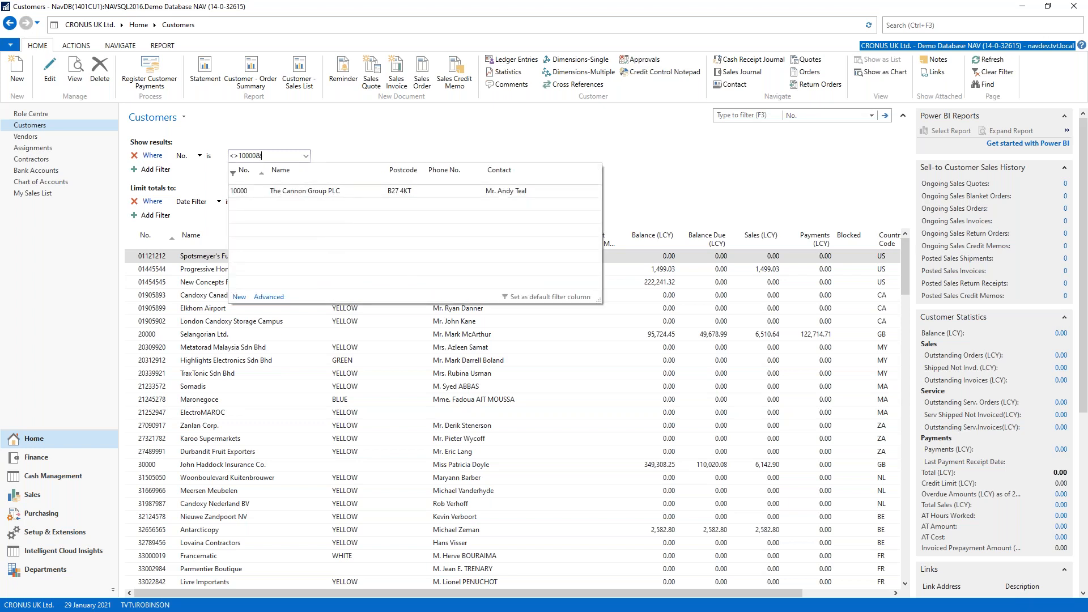
{"action": "type", "text": "<>20"}
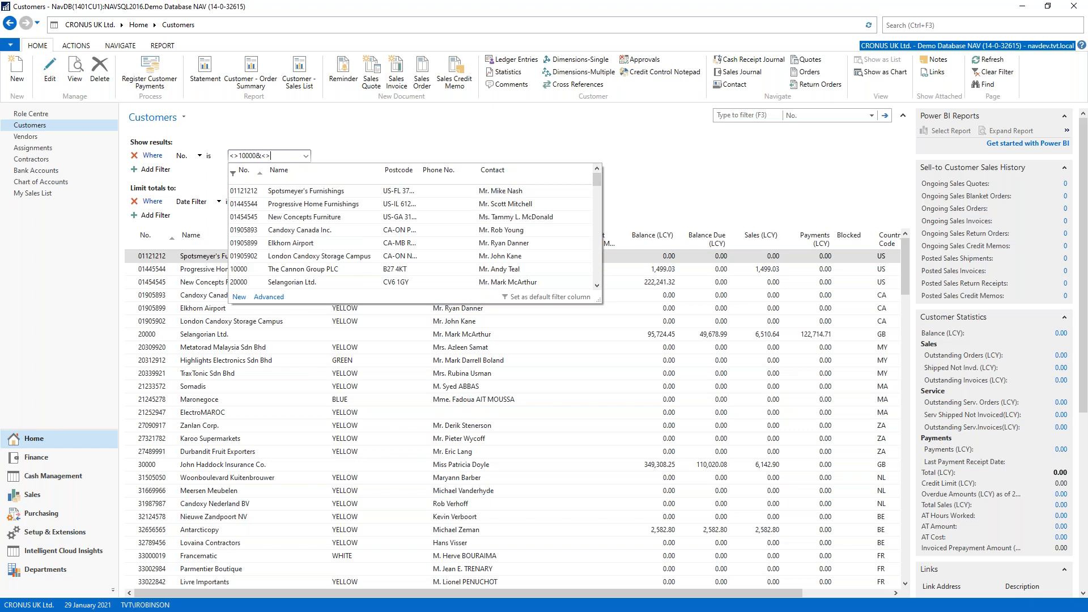
{"action": "type", "text": "00"}
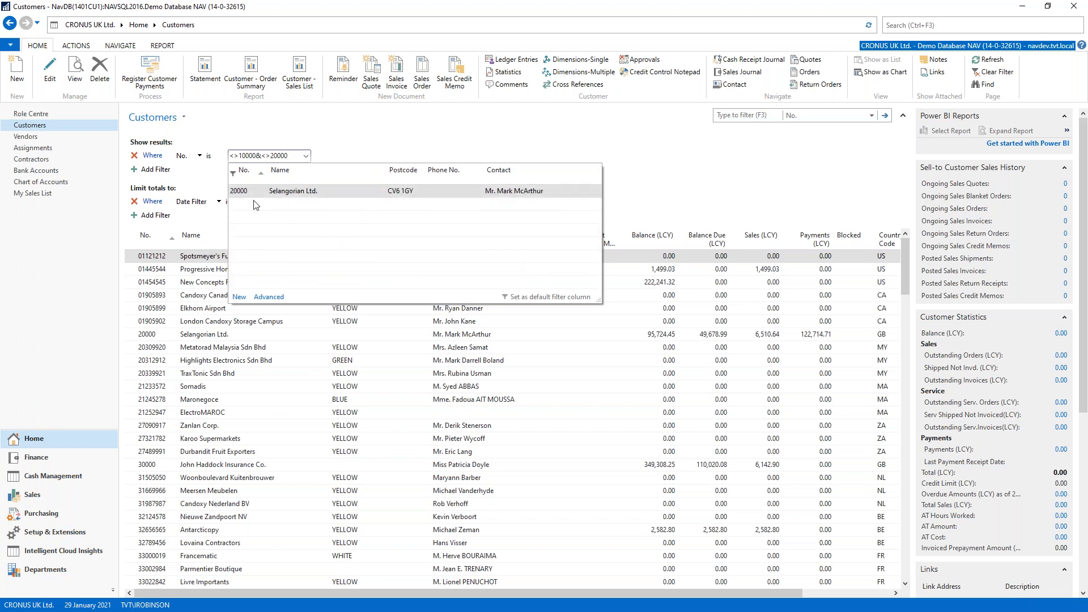
{"action": "key", "text": "Tab"}
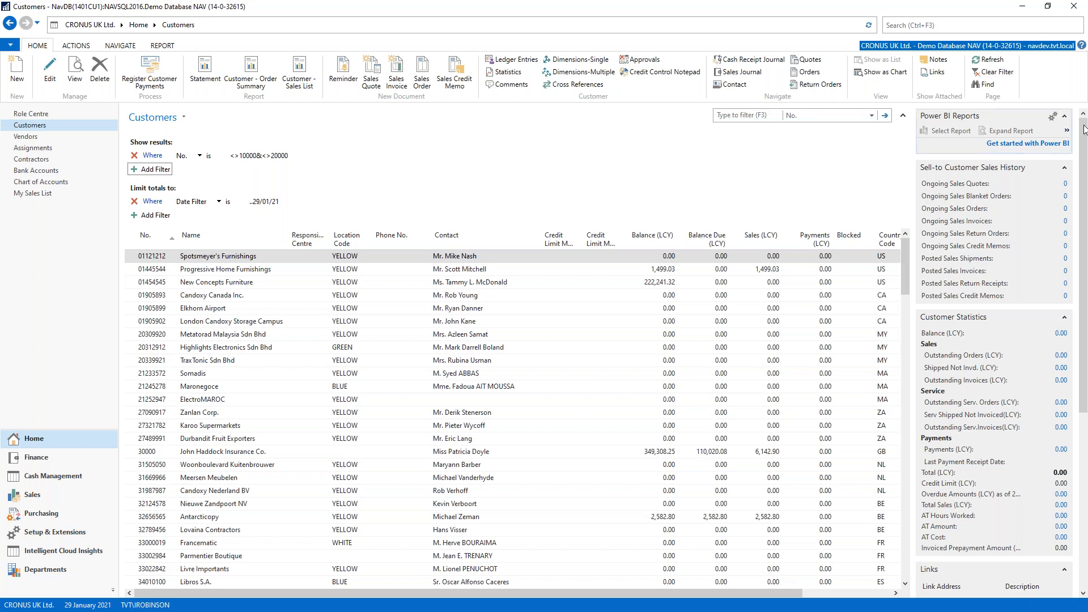
{"action": "left_click", "coordinate": [1022, 7]}
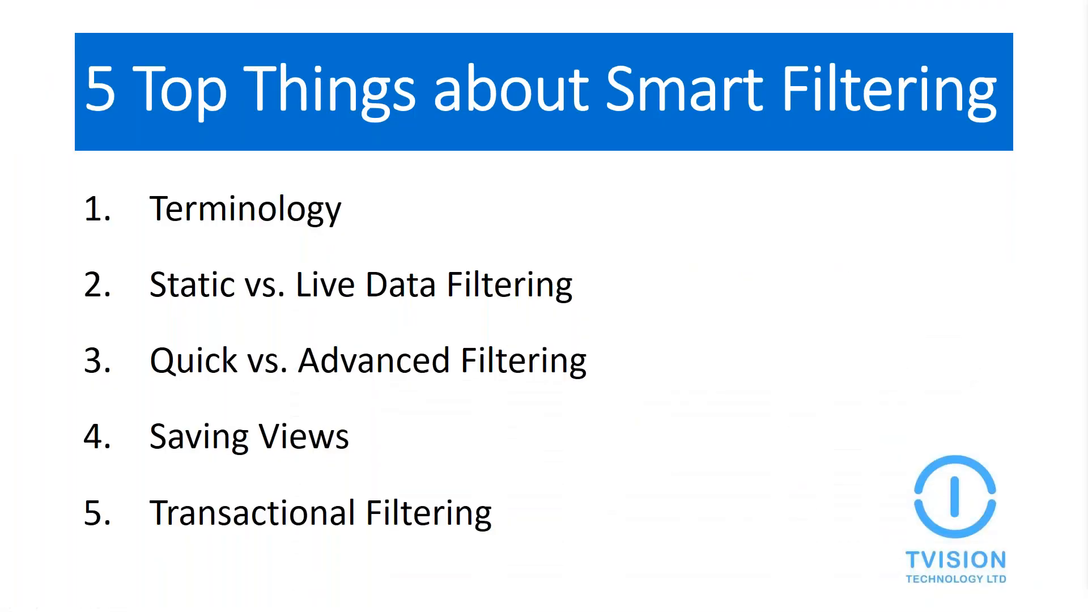
{"action": "key", "text": "Right"}
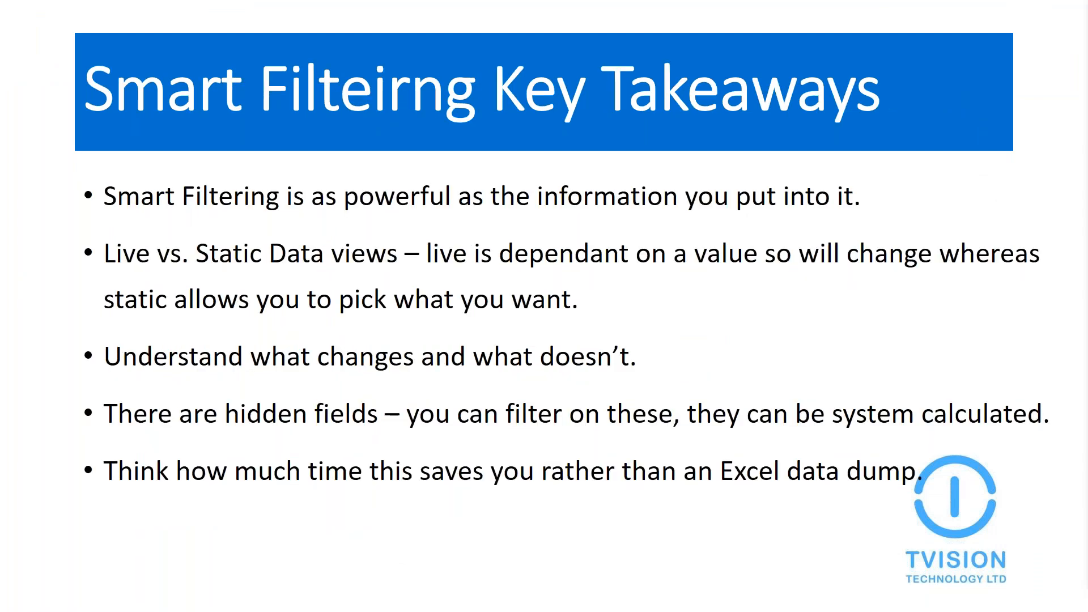